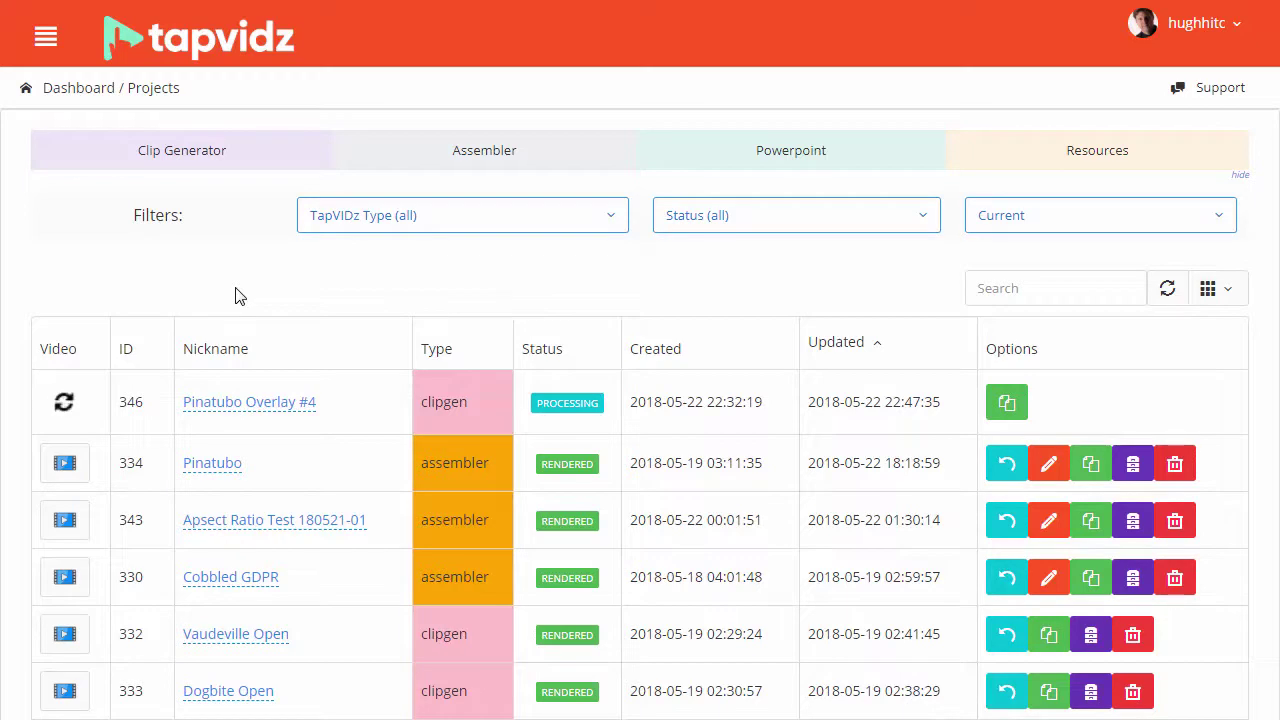
- Refresh the project list, then preview roughly the first 27 seconds of the rendered Pinatubo Overlay #4 video
{"action": "left_click", "coordinate": [1166, 288]}
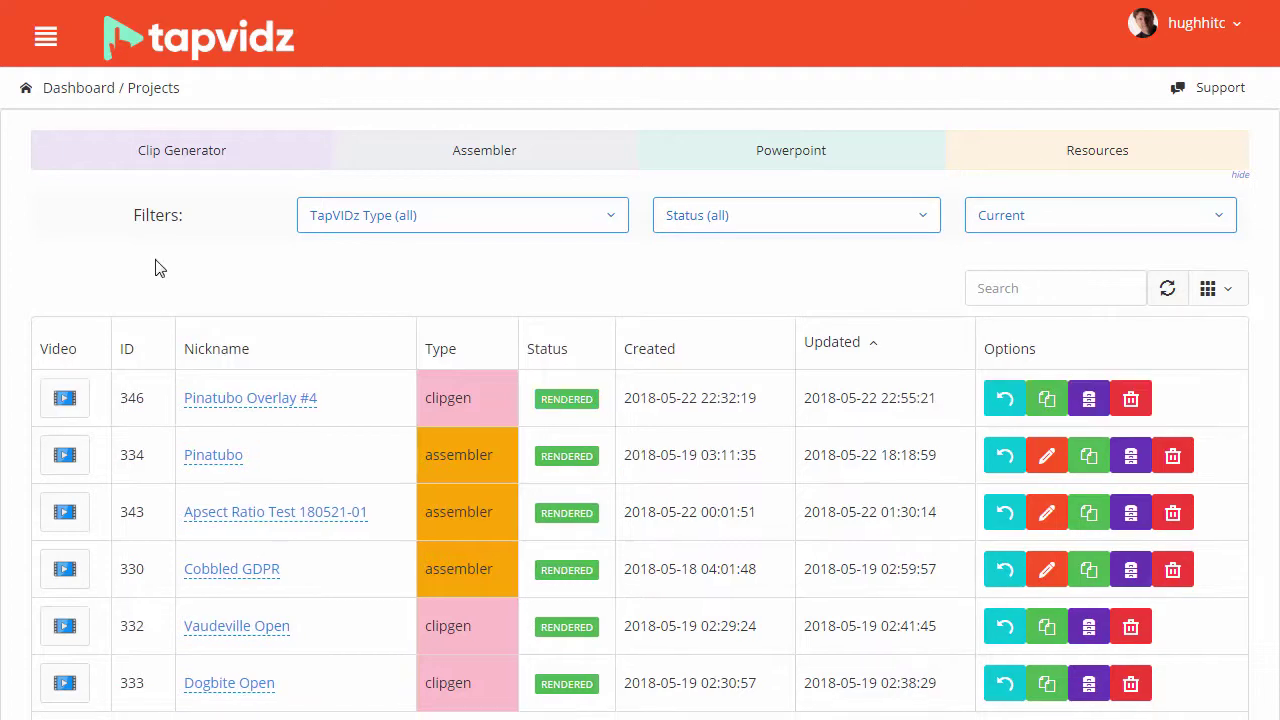
{"action": "left_click", "coordinate": [64, 399]}
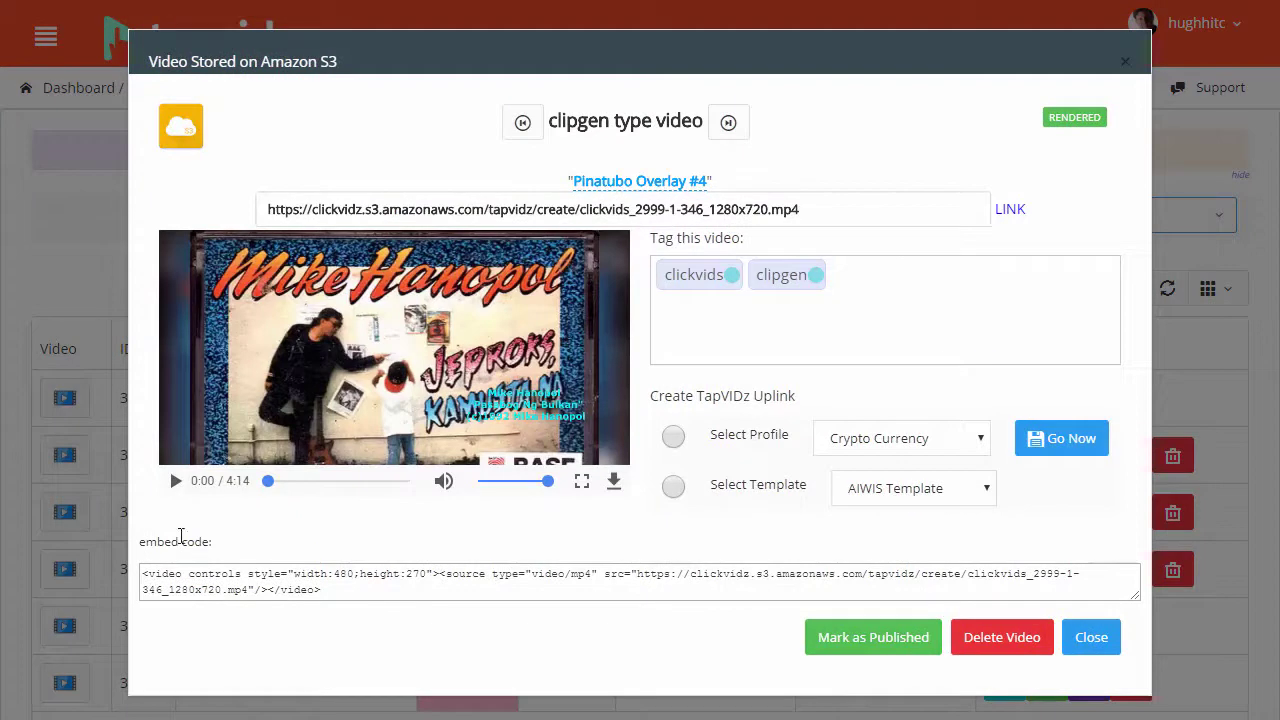
{"action": "left_click", "coordinate": [174, 481]}
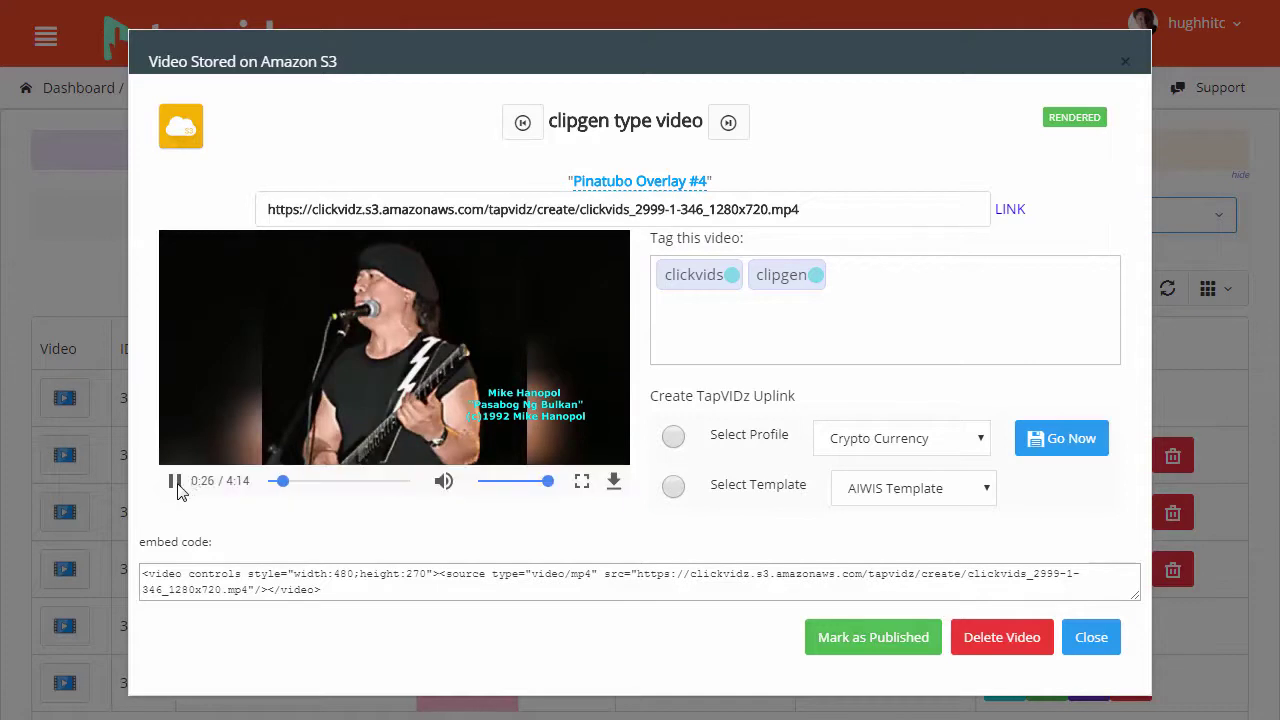
{"action": "left_click", "coordinate": [176, 481]}
- Set the TapVIDz uplink to use a template and look through the available templates
{"action": "left_click", "coordinate": [674, 490]}
{"action": "left_click", "coordinate": [983, 494]}
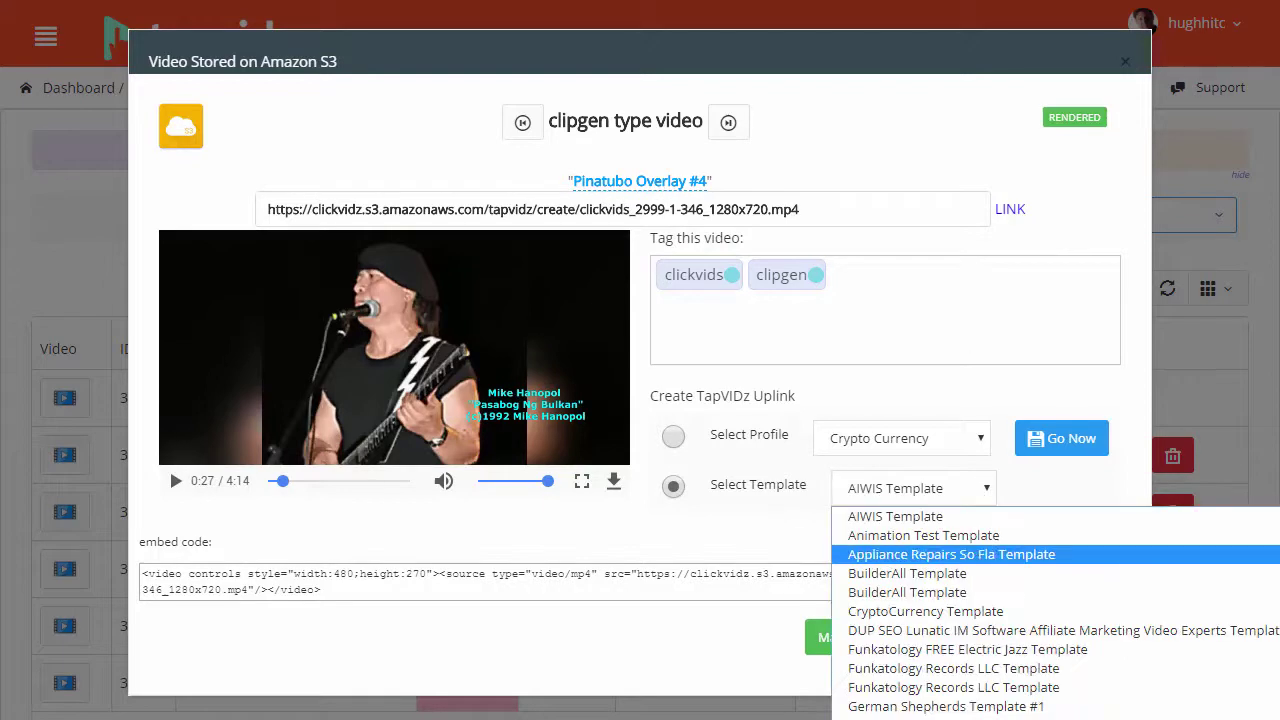
{"action": "scroll", "coordinate": [1055, 612], "scroll_direction": "down", "scroll_amount": 3}
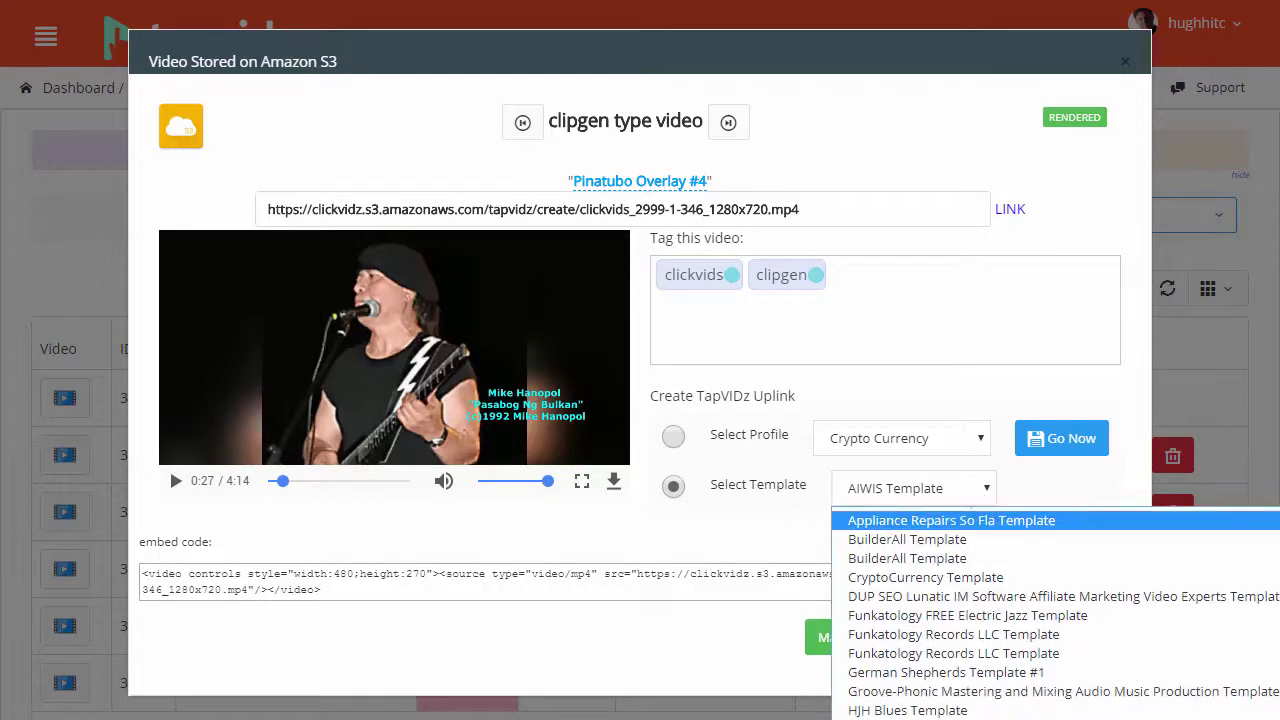
{"action": "scroll", "coordinate": [1055, 612], "scroll_direction": "down", "scroll_amount": 3}
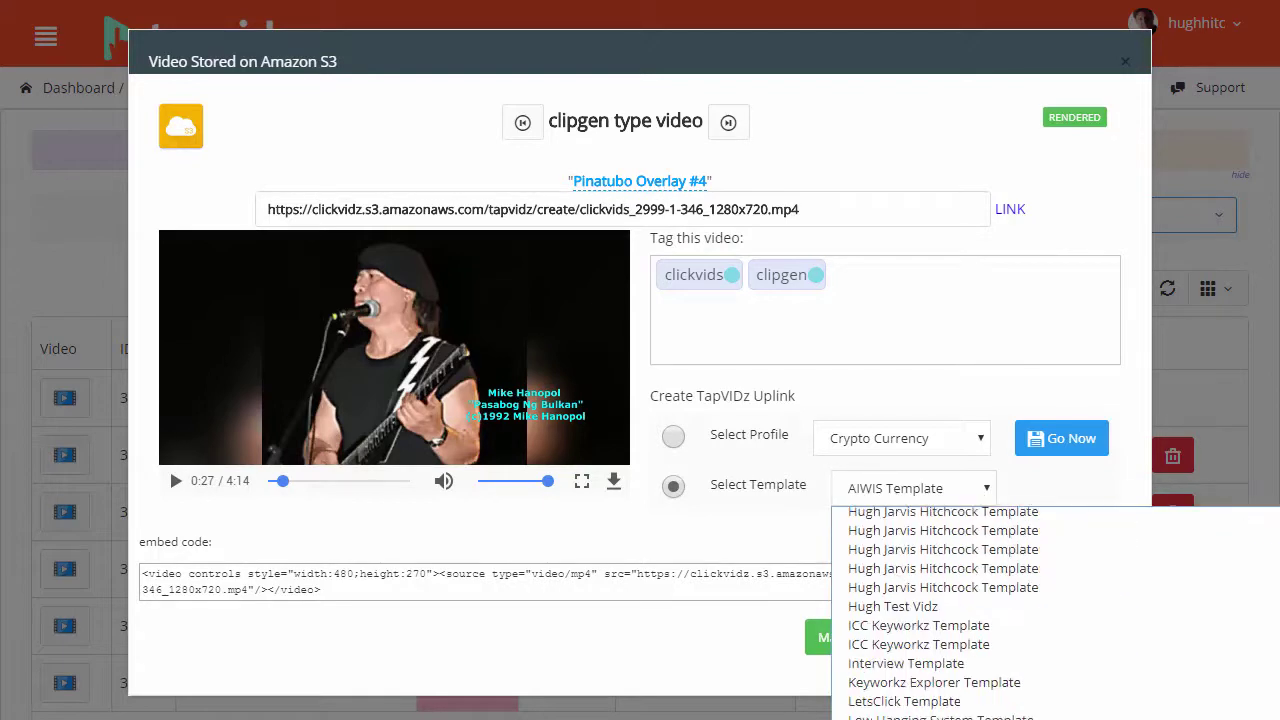
{"action": "scroll", "coordinate": [1055, 612], "scroll_direction": "down", "scroll_amount": 5}
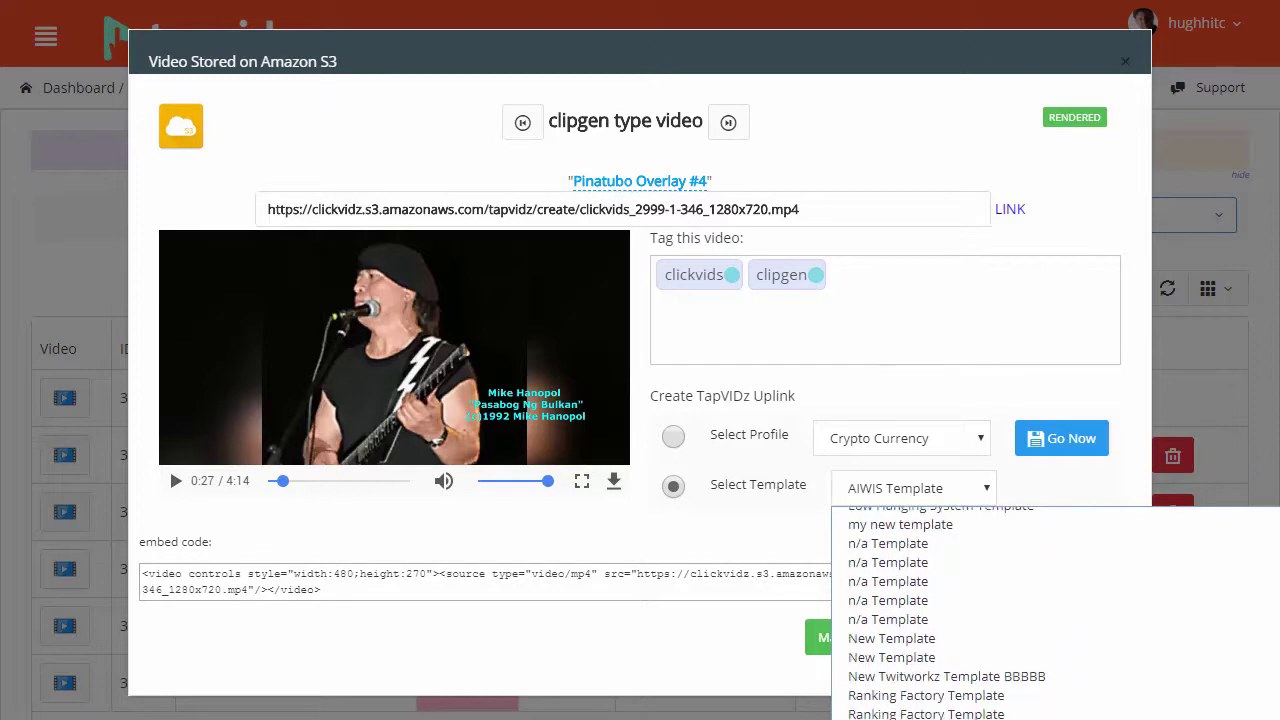
{"action": "scroll", "coordinate": [1052, 612], "scroll_direction": "down", "scroll_amount": 3}
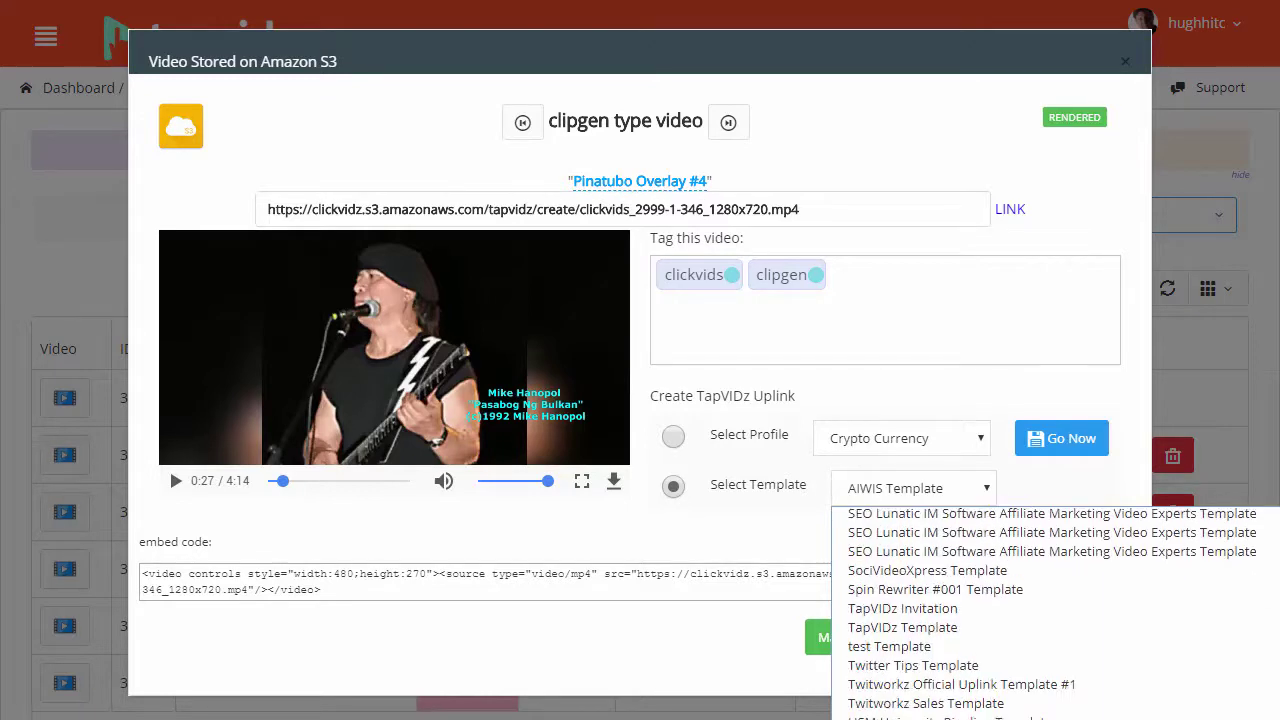
{"action": "key", "text": "Escape"}
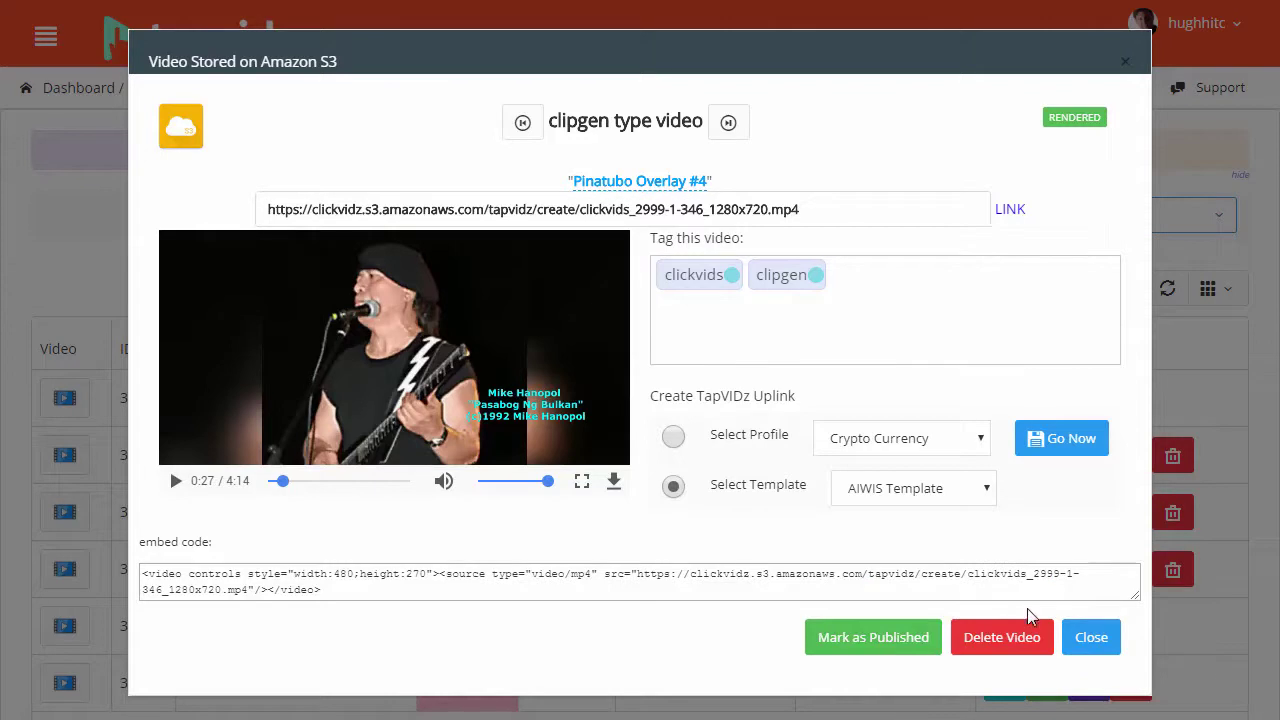
- Choose an artist and composer template for the uplink and start creating the uplink
{"action": "left_click", "coordinate": [990, 498]}
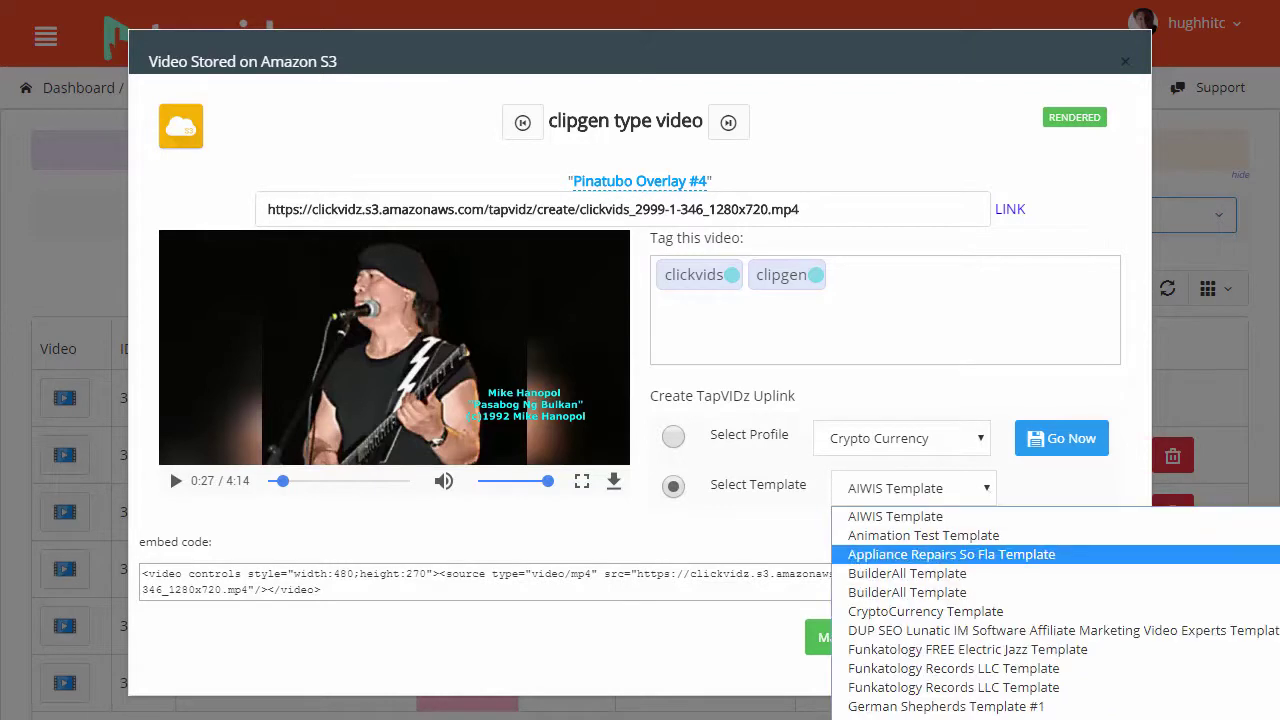
{"action": "scroll", "coordinate": [1055, 612], "scroll_direction": "down", "scroll_amount": 1}
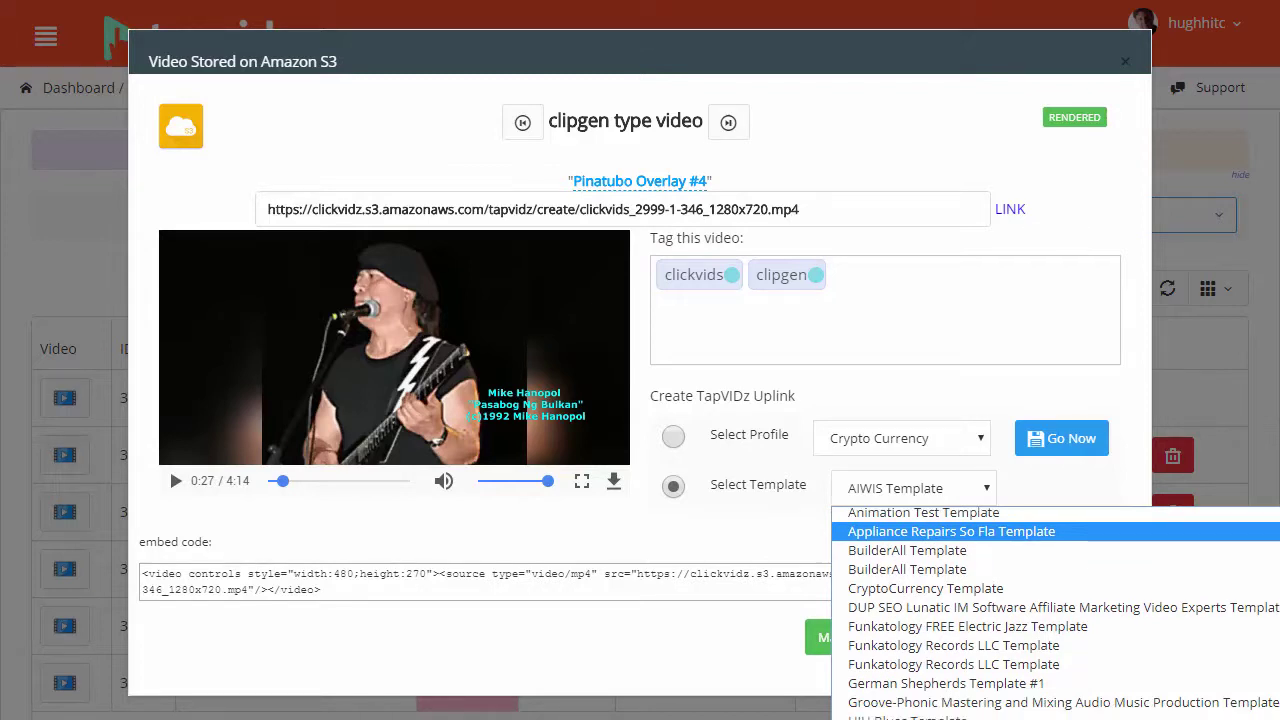
{"action": "scroll", "coordinate": [1055, 612], "scroll_direction": "down", "scroll_amount": 3}
{"action": "scroll", "coordinate": [1055, 612], "scroll_direction": "down", "scroll_amount": 3}
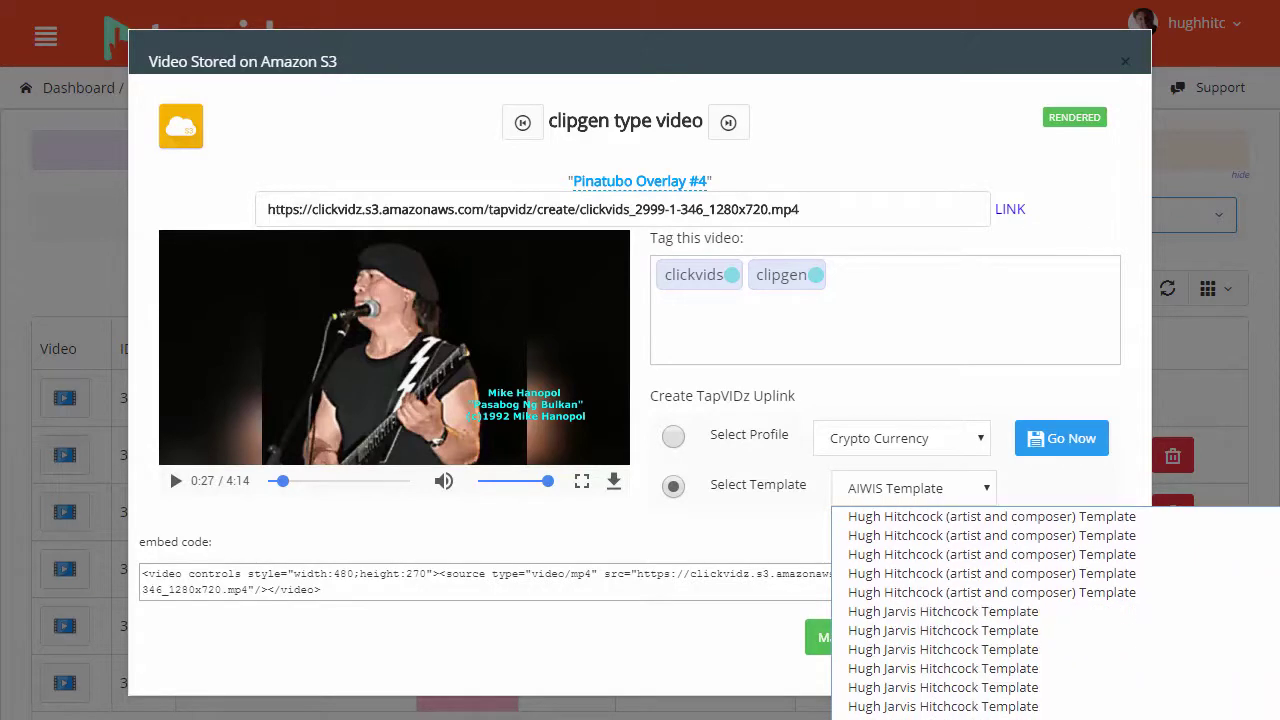
{"action": "scroll", "coordinate": [1055, 612], "scroll_direction": "down", "scroll_amount": 4}
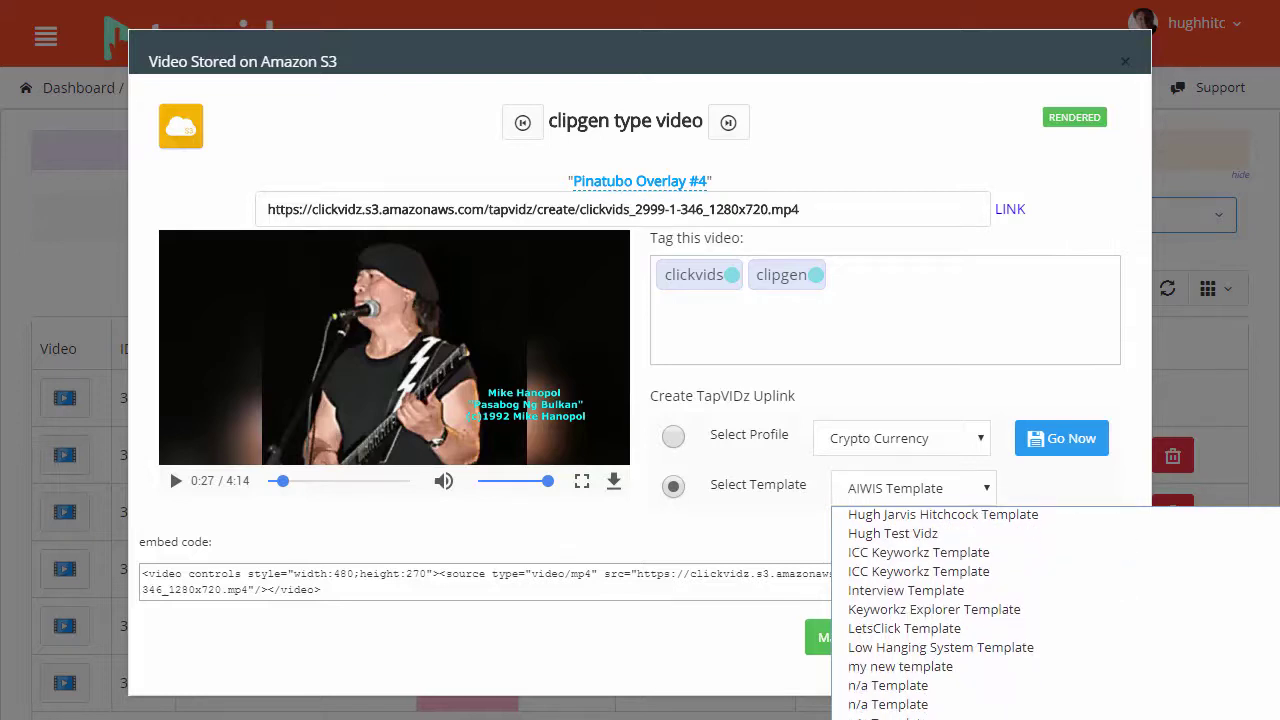
{"action": "left_click", "coordinate": [829, 593]}
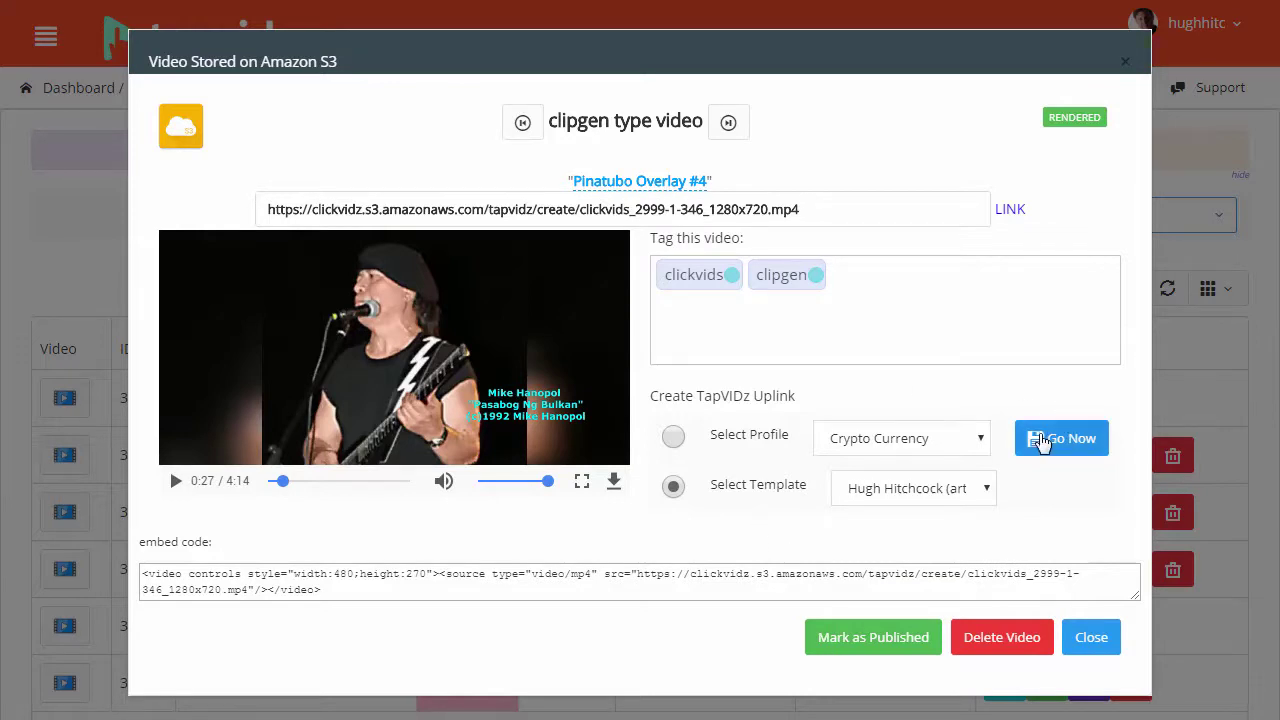
{"action": "left_click", "coordinate": [1040, 441]}
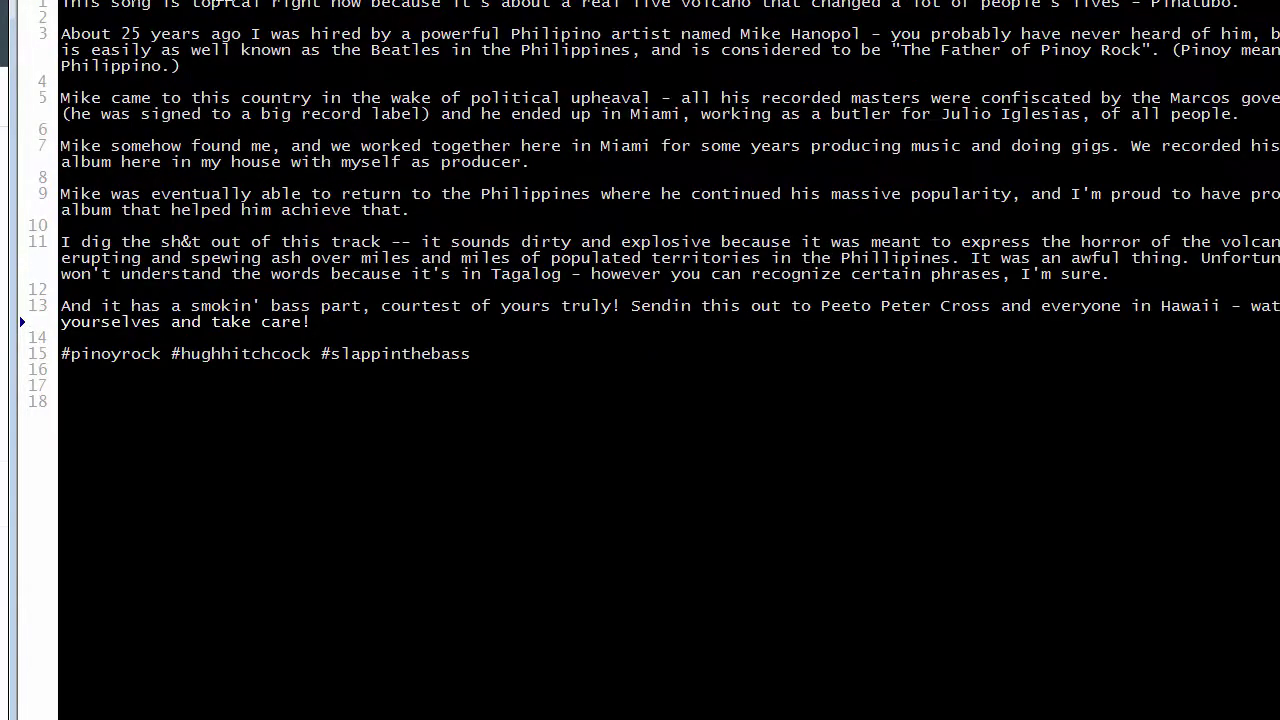
- Copy the whole prepared song write-up from the text editor and replace the uplink's description with it
{"action": "key", "text": "Down"}
{"action": "key", "text": "Down"}
{"action": "key", "text": "End"}
{"action": "key", "text": "shift+Up"}
{"action": "key", "text": "shift+Up"}
{"action": "key", "text": "shift+Up"}
{"action": "key", "text": "shift+Up"}
{"action": "key", "text": "shift+Up"}
{"action": "key", "text": "shift+Up"}
{"action": "key", "text": "shift+Up"}
{"action": "key", "text": "shift+Up"}
{"action": "key", "text": "shift+Up"}
{"action": "key", "text": "shift+Up"}
{"action": "key", "text": "shift+Up"}
{"action": "key", "text": "shift+Up"}
{"action": "key", "text": "shift+Up"}
{"action": "key", "text": "shift+Up"}
{"action": "key", "text": "shift+Up"}
{"action": "key", "text": "shift+Up"}
{"action": "key", "text": "shift+Up"}
{"action": "key", "text": "shift+Up"}
{"action": "key", "text": "shift+Up"}
{"action": "key", "text": "shift+Up"}
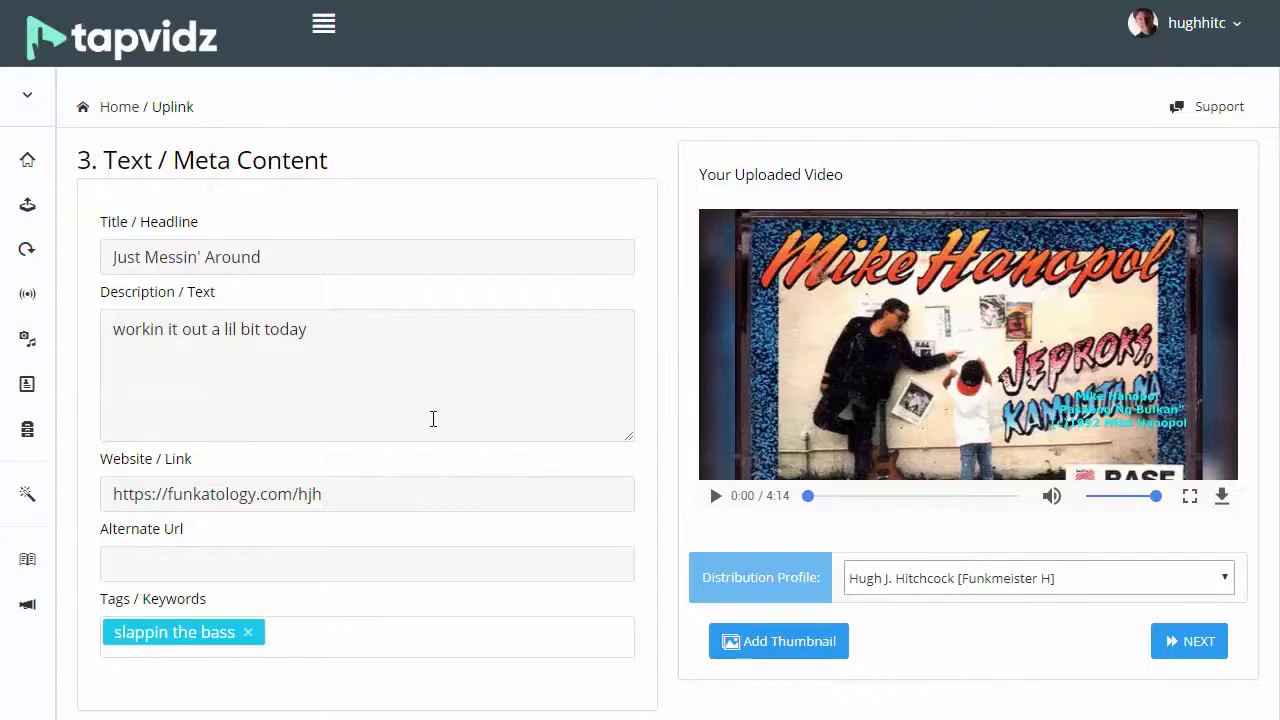
{"action": "triple_click", "coordinate": [352, 328]}
{"action": "key", "text": "ctrl+v"}
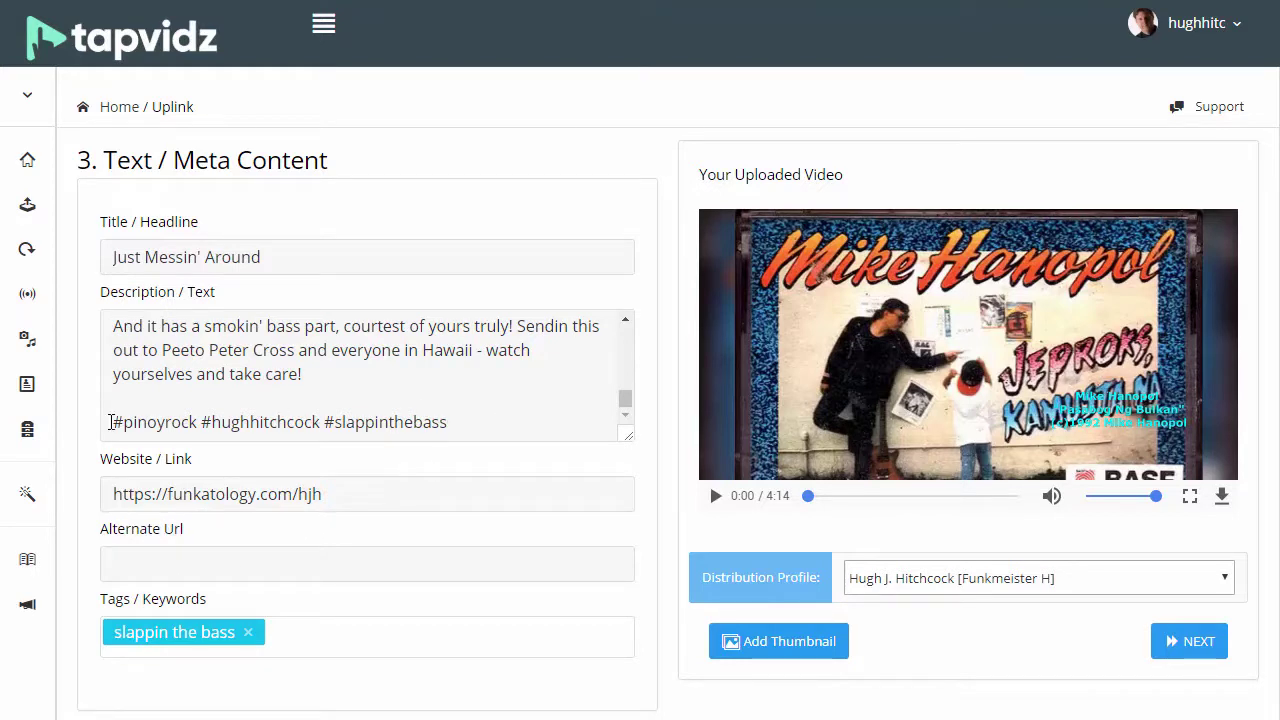
- Add the tag "pinoy rock" and a tag with the bass player's full name to the keywords
{"action": "left_click", "coordinate": [278, 633]}
{"action": "type", "text": "pinoy rtoc"}
{"action": "key", "text": "BackSpace"}
{"action": "key", "text": "BackSpace"}
{"action": "key", "text": "BackSpace"}
{"action": "type", "text": "ock"}
{"action": "key", "text": "Return"}
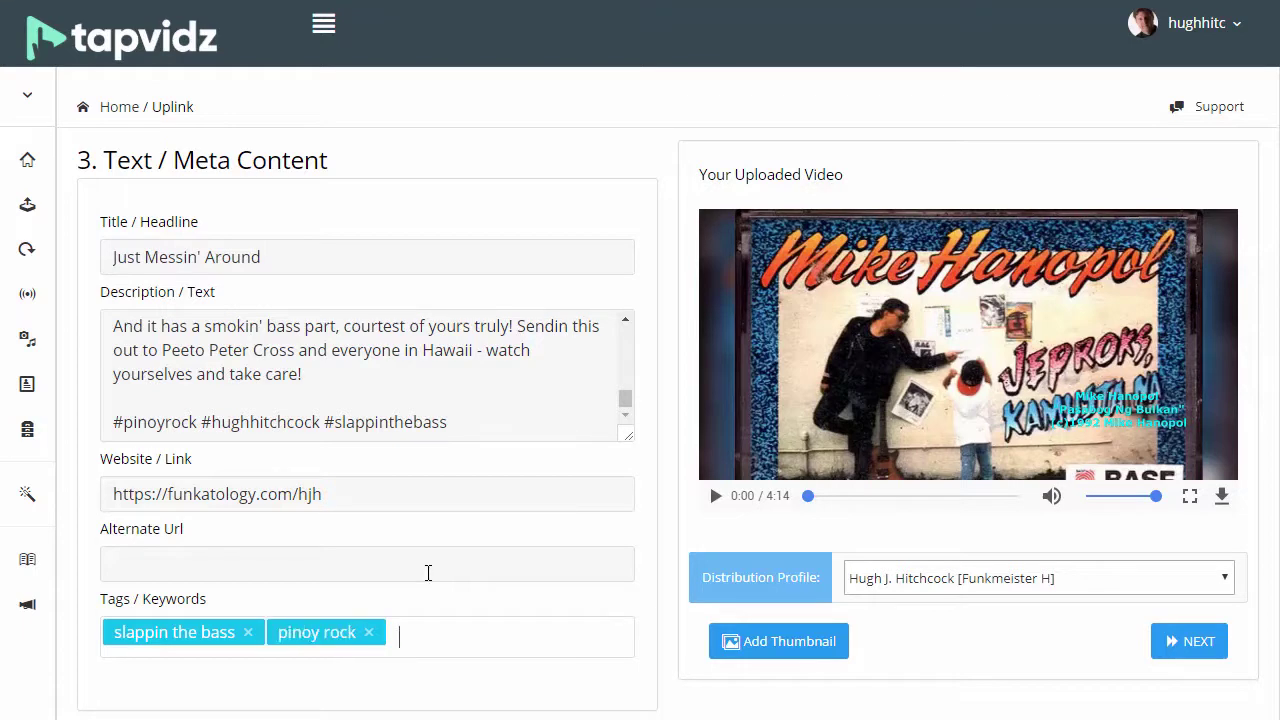
{"action": "type", "text": "hugh hitch"}
{"action": "type", "text": "cock"}
{"action": "key", "text": "Return"}
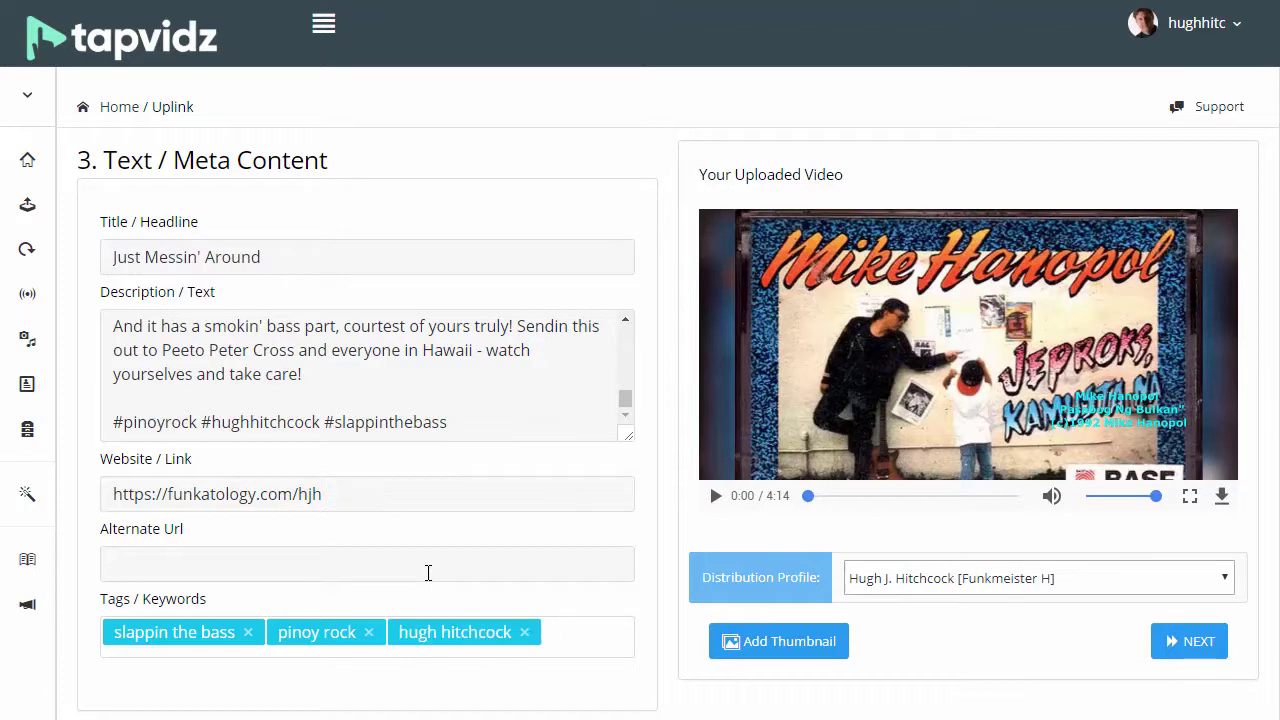
- Delete the hashtag line from the description and set the website link to the artist site's /music/pinoy-favorites/ page
{"action": "left_click_drag", "start_coordinate": [471, 429], "coordinate": [97, 433]}
{"action": "key", "text": "BackSpace"}
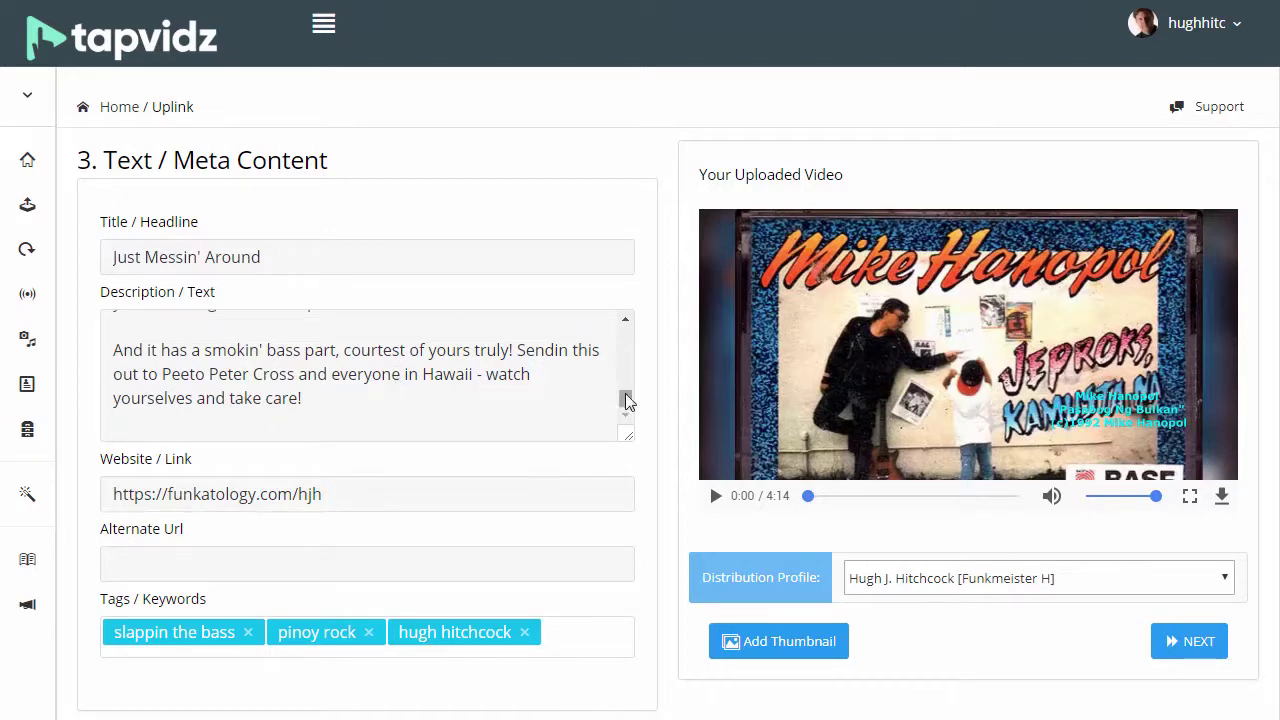
{"action": "left_click_drag", "start_coordinate": [420, 494], "coordinate": [97, 515]}
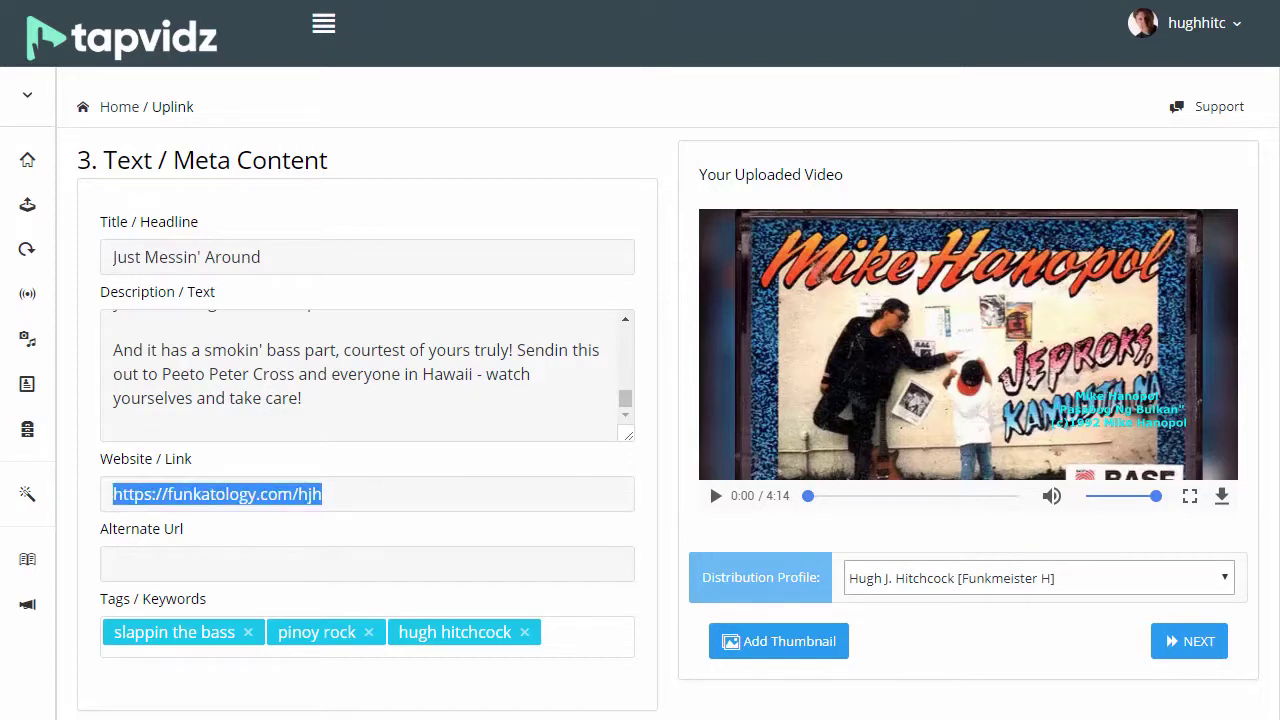
{"action": "left_click", "coordinate": [348, 496]}
{"action": "left_click_drag", "start_coordinate": [377, 498], "coordinate": [100, 512]}
{"action": "type", "text": "https://www.hughjhitchcock.com/music/pinoy-favorites/"}
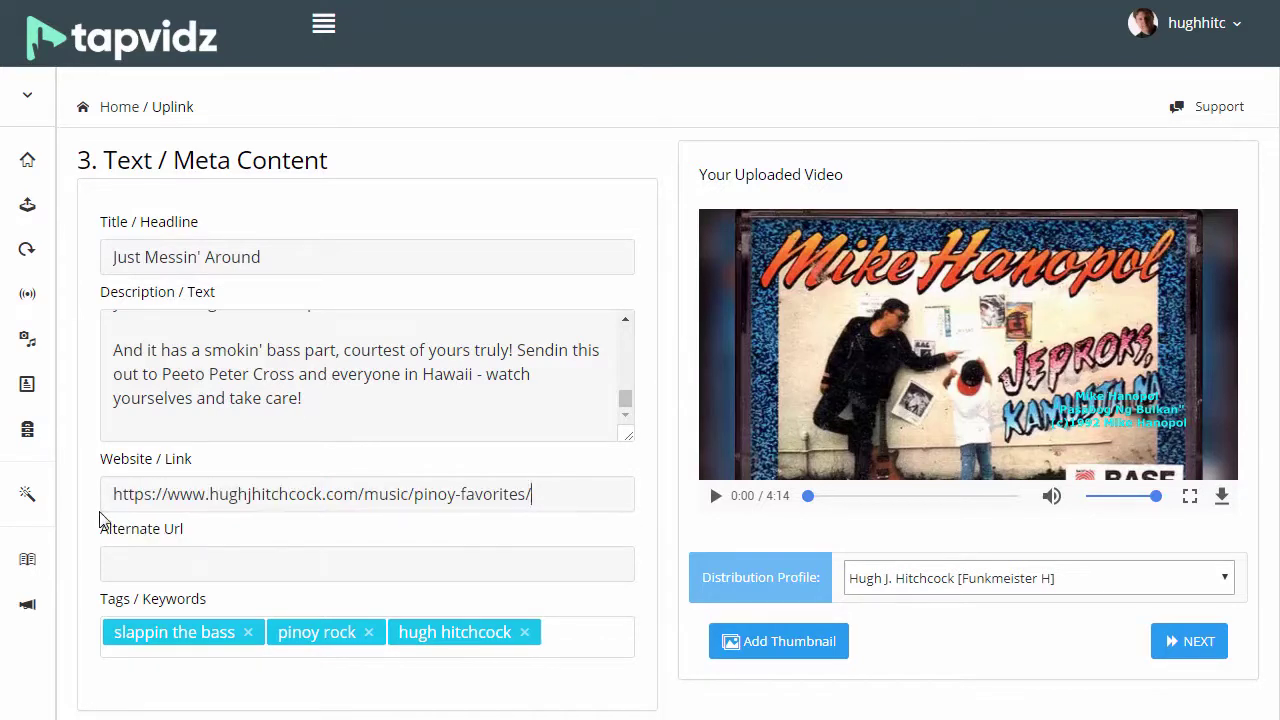
- Set the title to "Mt. Pinatubo Revisited" and proceed to the review and submit stage
{"action": "left_click", "coordinate": [358, 406]}
{"action": "left_click_drag", "start_coordinate": [343, 270], "coordinate": [86, 272]}
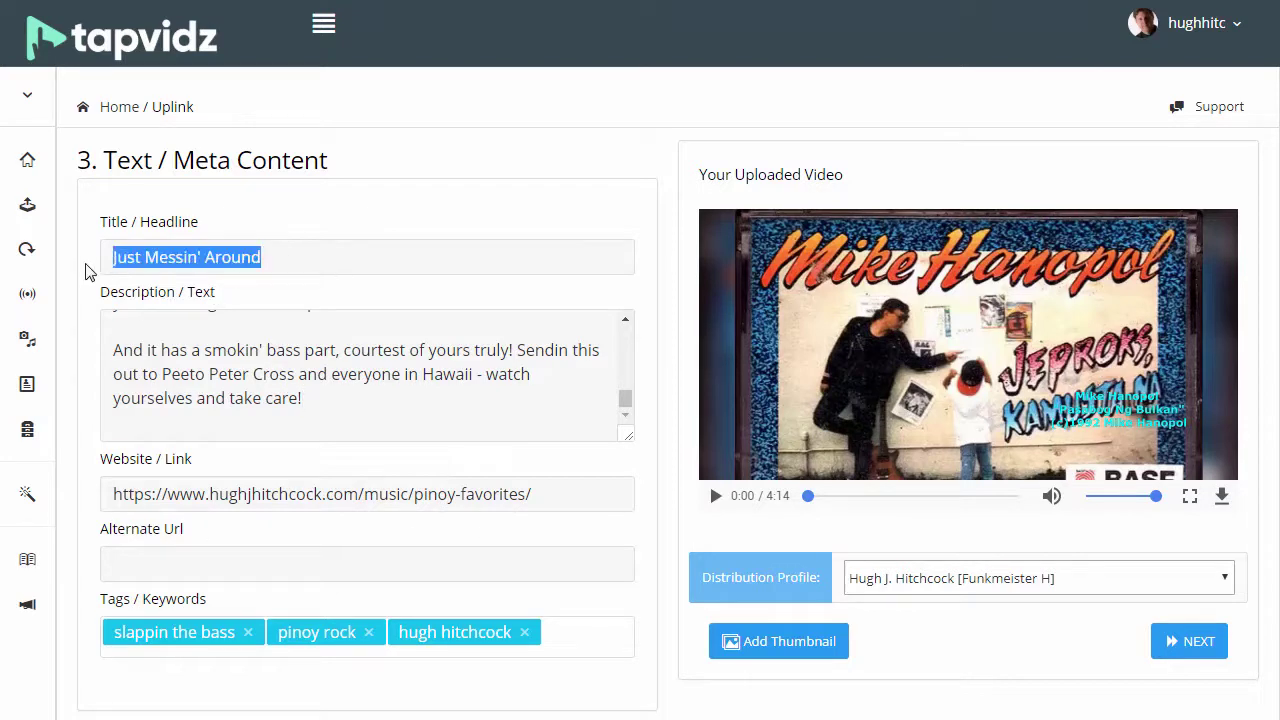
{"action": "type", "text": "Mt. I"}
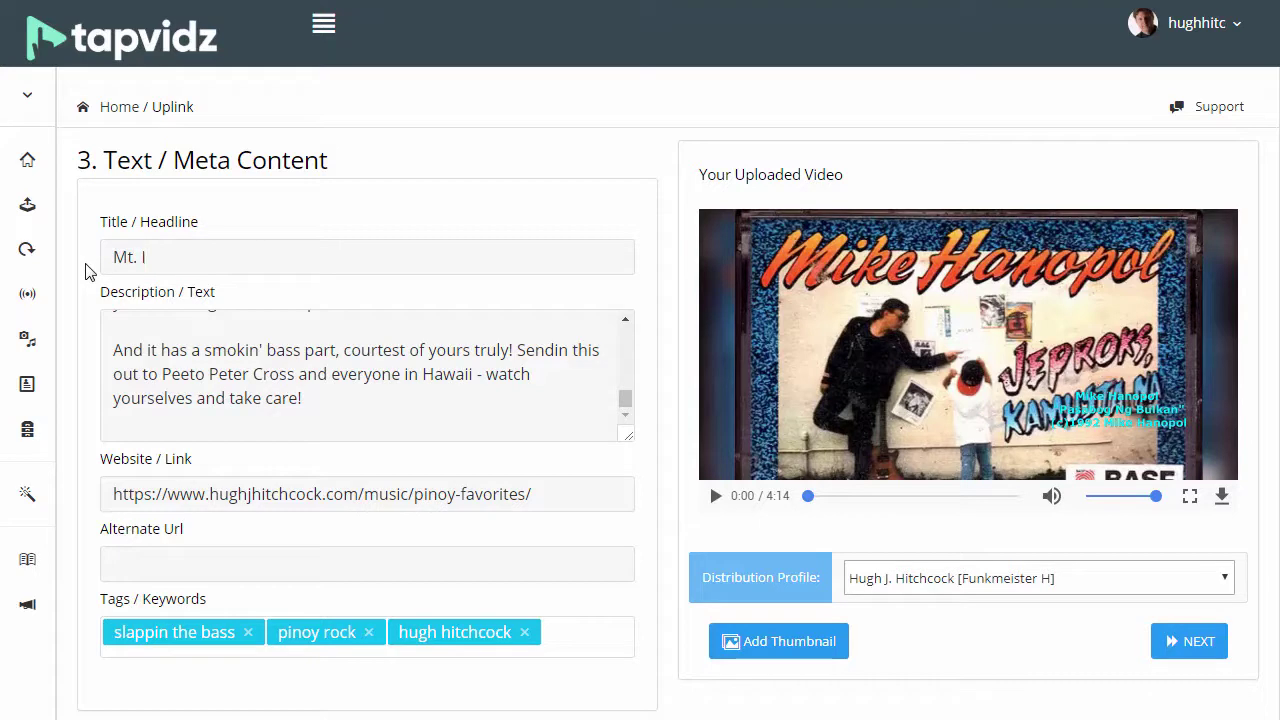
{"action": "type", "text": "un"}
{"action": "key", "text": "BackSpace"}
{"action": "key", "text": "BackSpace"}
{"action": "key", "text": "BackSpace"}
{"action": "type", "text": "Puin"}
{"action": "type", "text": "inatub"}
{"action": "type", "text": "o Revisited"}
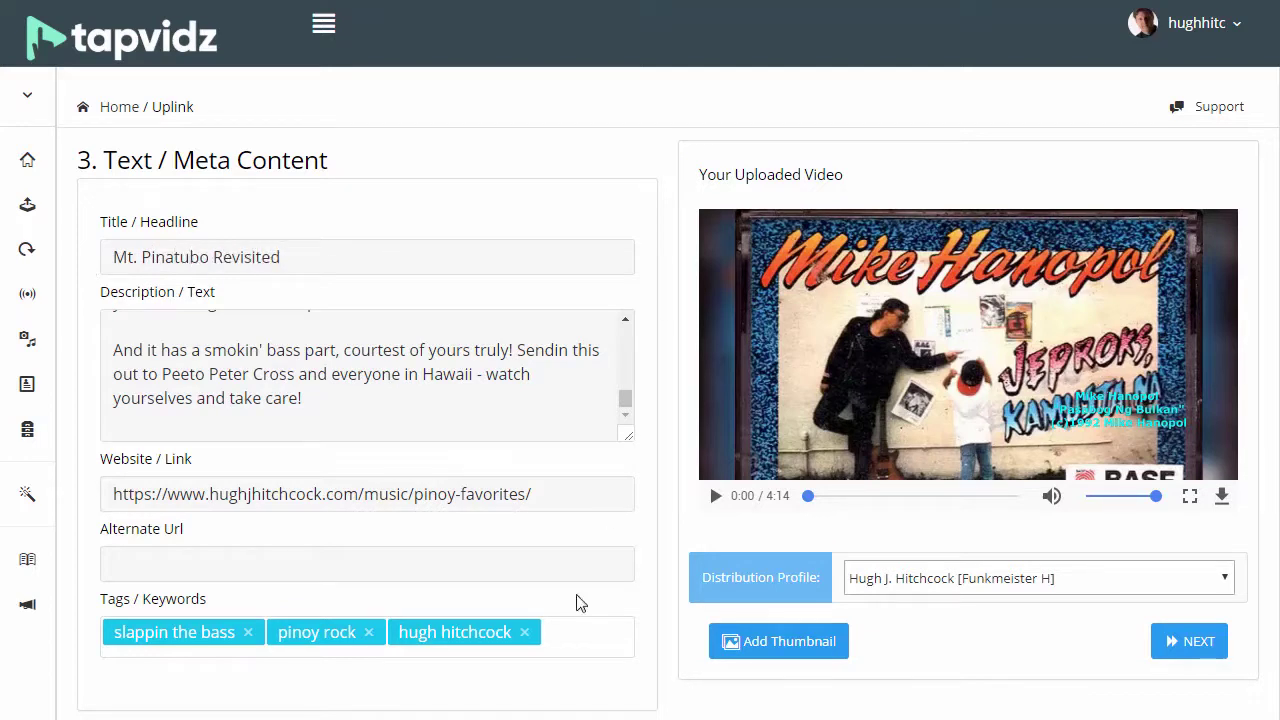
{"action": "left_click_drag", "start_coordinate": [627, 434], "coordinate": [620, 508]}
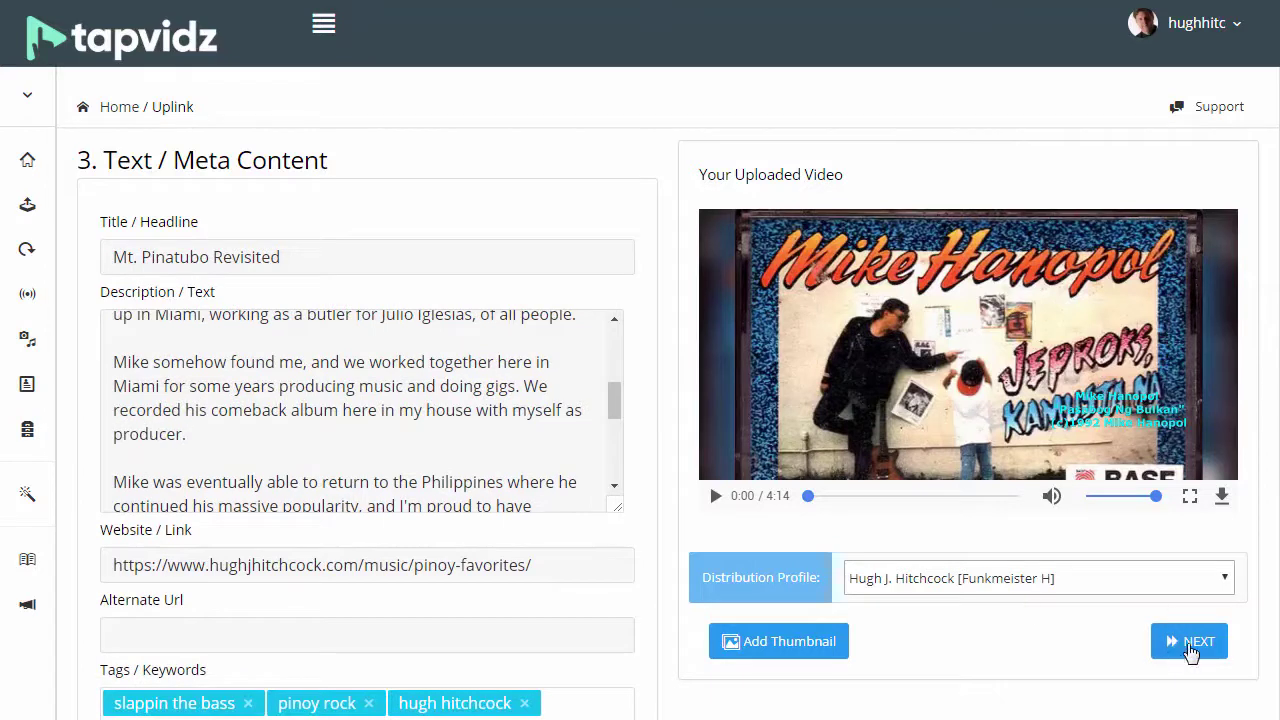
{"action": "left_click", "coordinate": [1186, 648]}
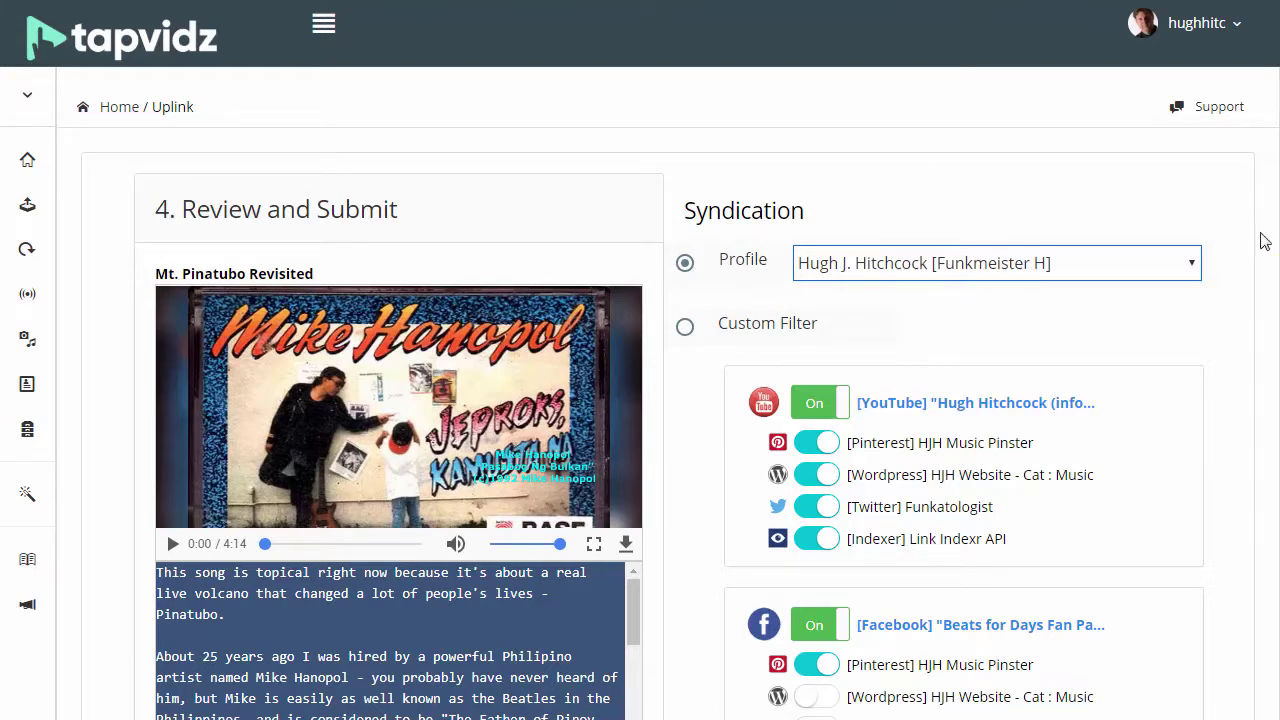
- Examine the syndication profile's YouTube and Facebook channels and the linked Pinterest, Wordpress, Twitter and Indexer switches
{"action": "scroll", "coordinate": [166, 529], "scroll_direction": "down", "scroll_amount": 2}
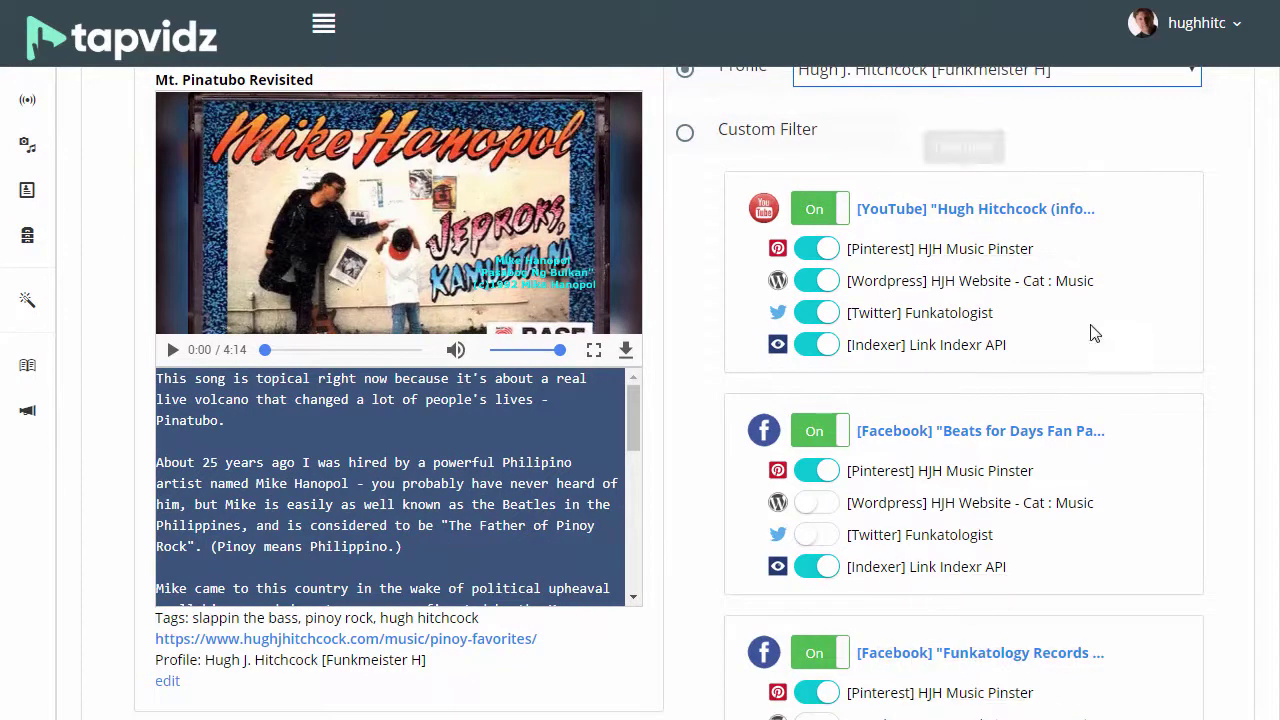
{"action": "scroll", "coordinate": [640, 392], "scroll_direction": "down", "scroll_amount": 1}
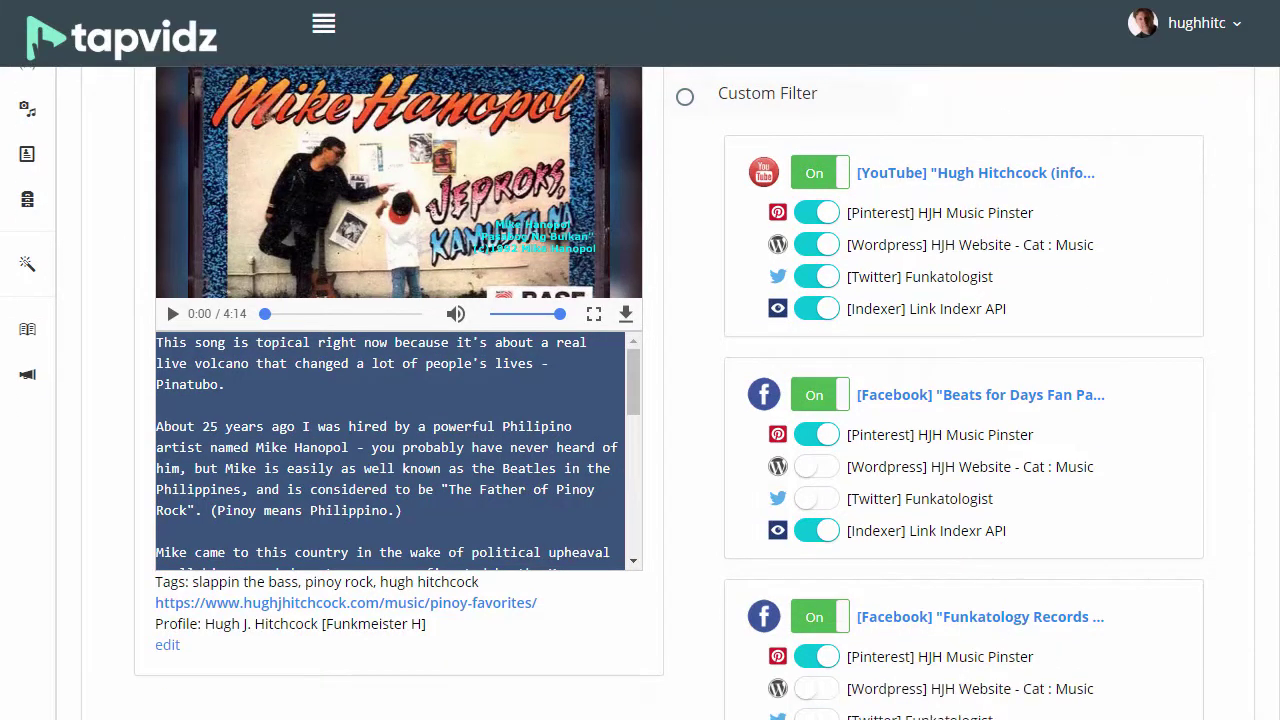
{"action": "scroll", "coordinate": [640, 392], "scroll_direction": "down", "scroll_amount": 5}
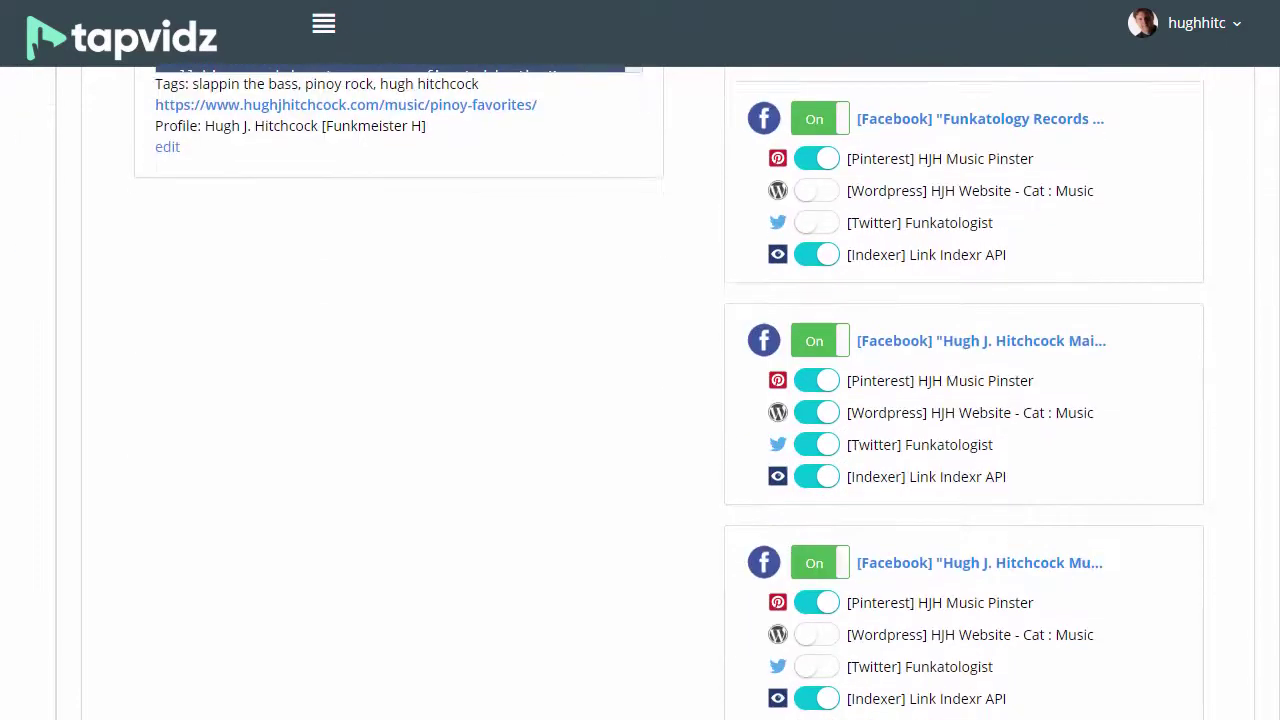
{"action": "scroll", "coordinate": [640, 392], "scroll_direction": "up", "scroll_amount": 1}
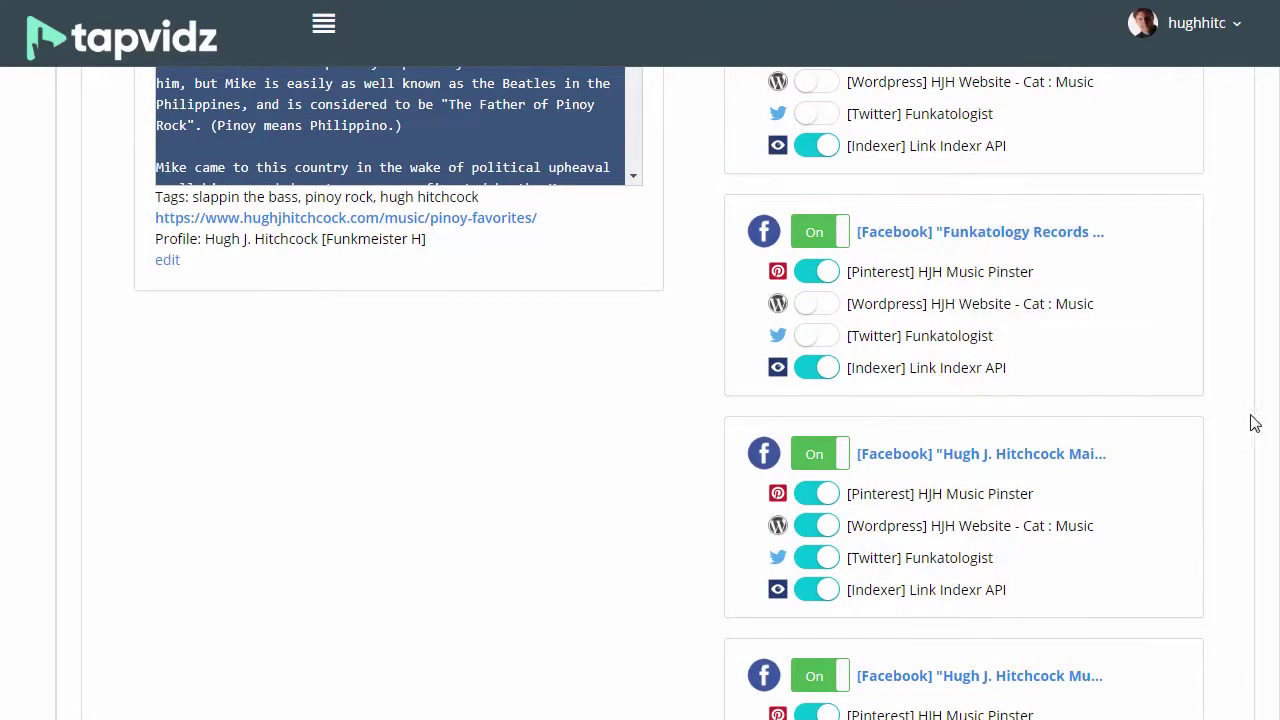
{"action": "scroll", "coordinate": [1262, 251], "scroll_direction": "down", "scroll_amount": 3}
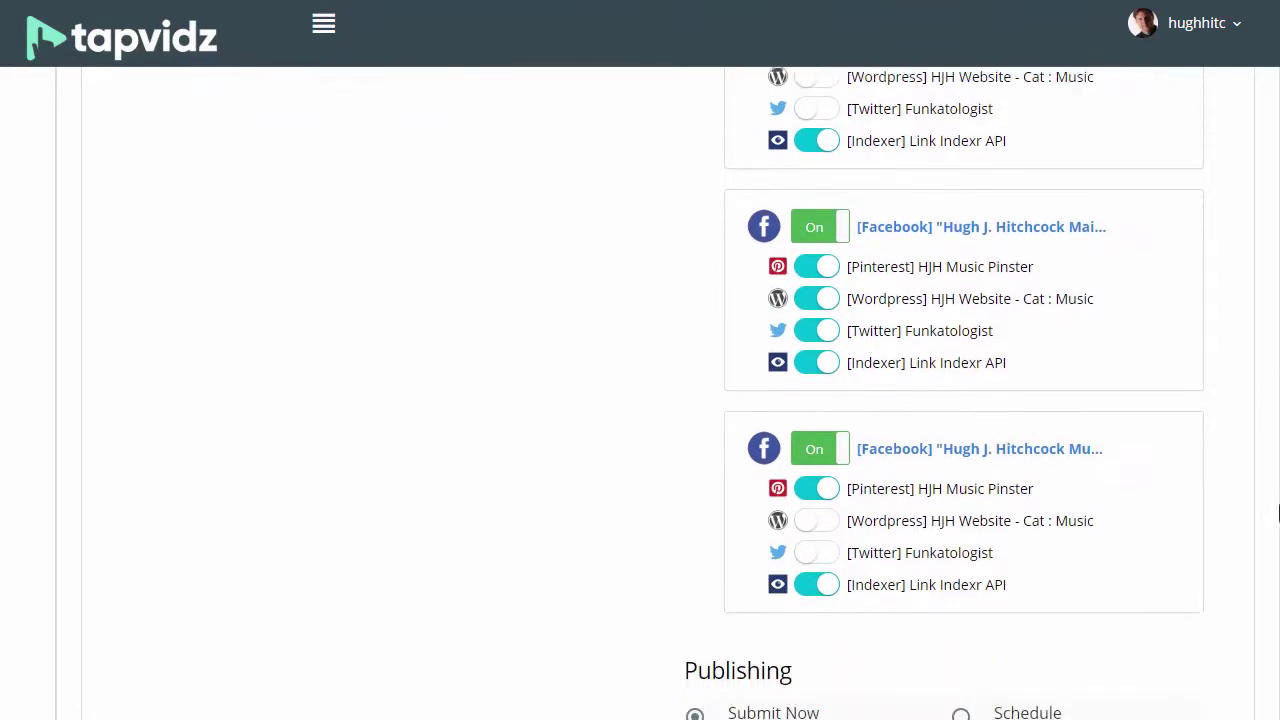
{"action": "scroll", "coordinate": [1262, 251], "scroll_direction": "up", "scroll_amount": 7}
{"action": "scroll", "coordinate": [1262, 251], "scroll_direction": "up", "scroll_amount": 1}
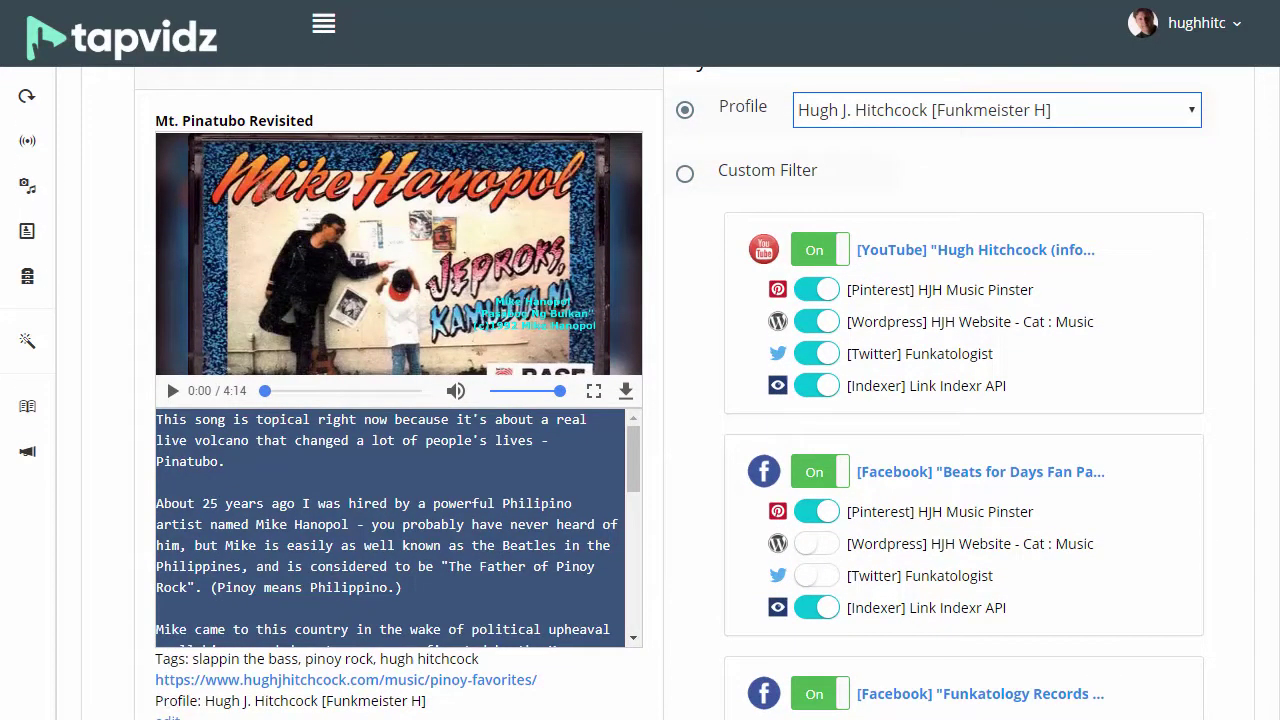
{"action": "scroll", "coordinate": [1273, 372], "scroll_direction": "down", "scroll_amount": 3}
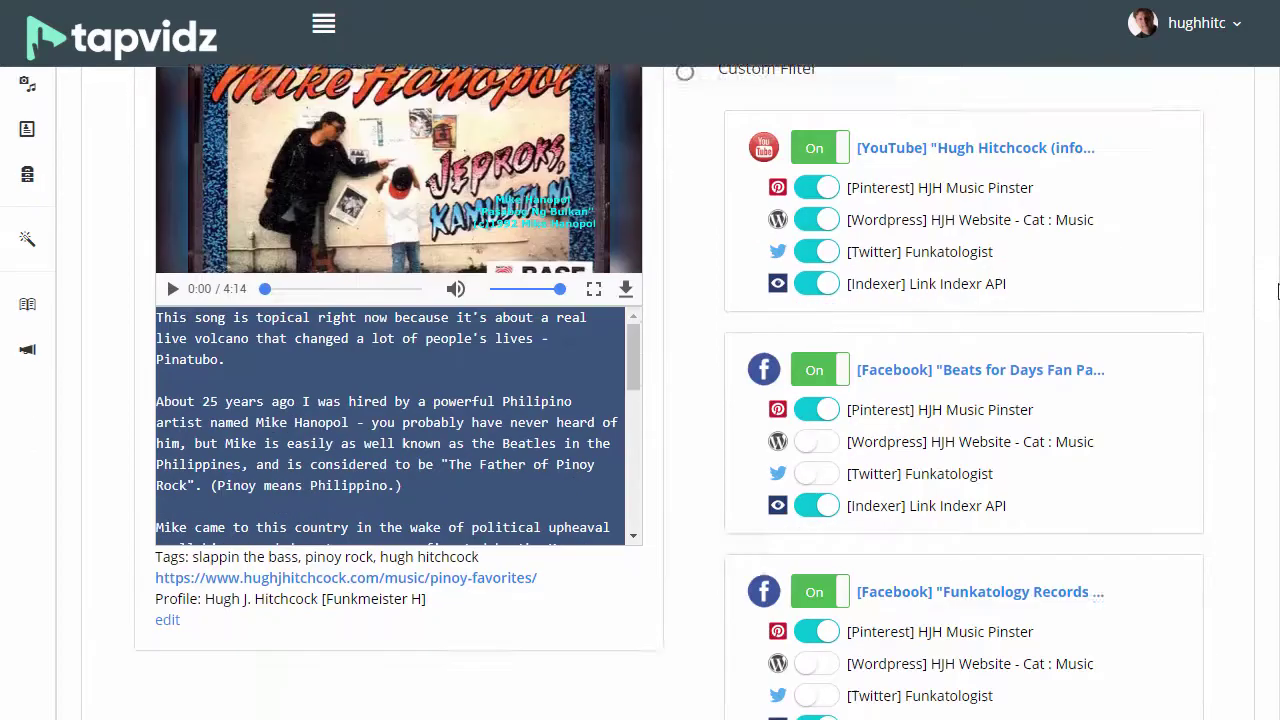
{"action": "scroll", "coordinate": [1273, 372], "scroll_direction": "down", "scroll_amount": 3}
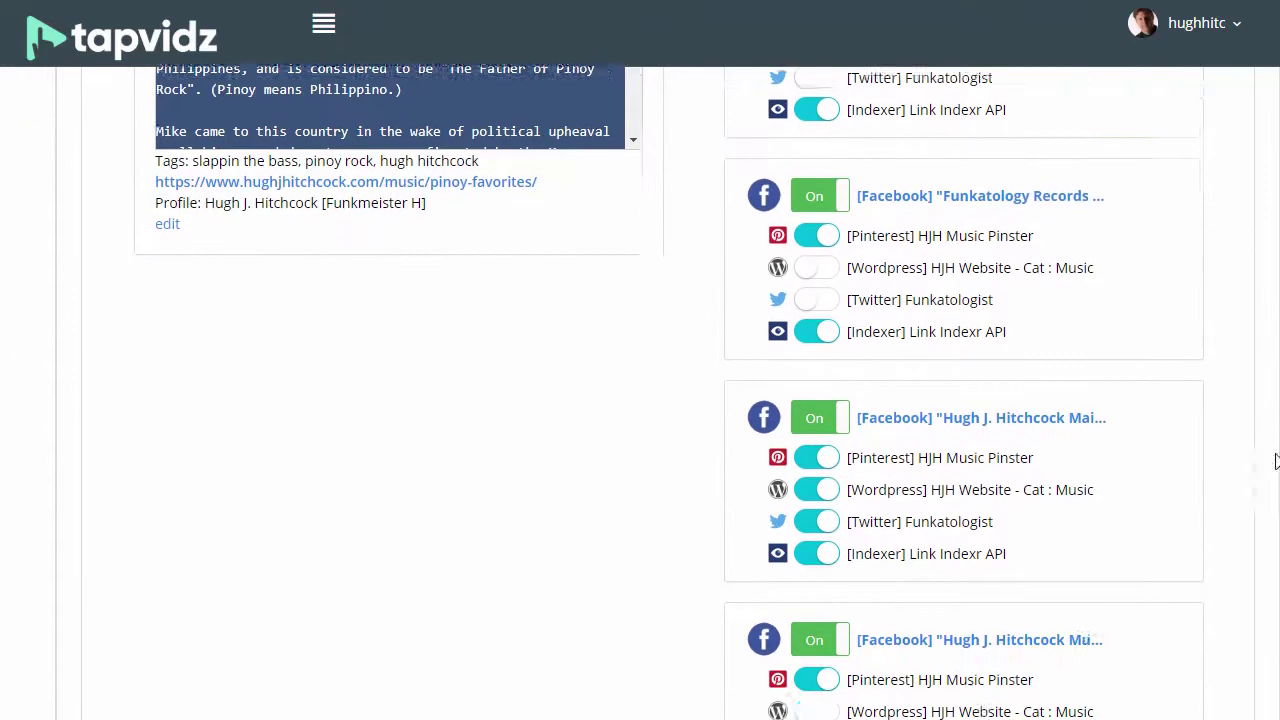
- Switch syndication to a new custom filter and turn off Twitter for the Beats for Days and Funkatology Records Facebook channels
{"action": "scroll", "coordinate": [1276, 470], "scroll_direction": "up", "scroll_amount": 6}
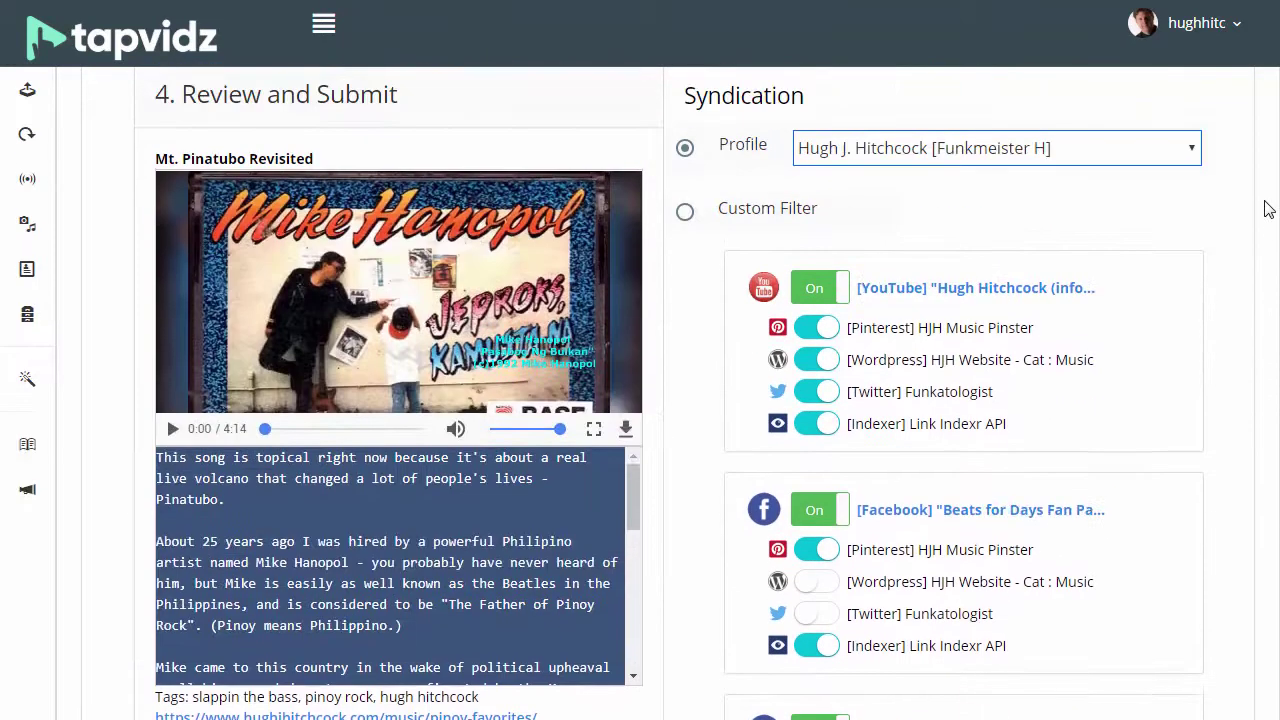
{"action": "scroll", "coordinate": [1265, 182], "scroll_direction": "up", "scroll_amount": 1}
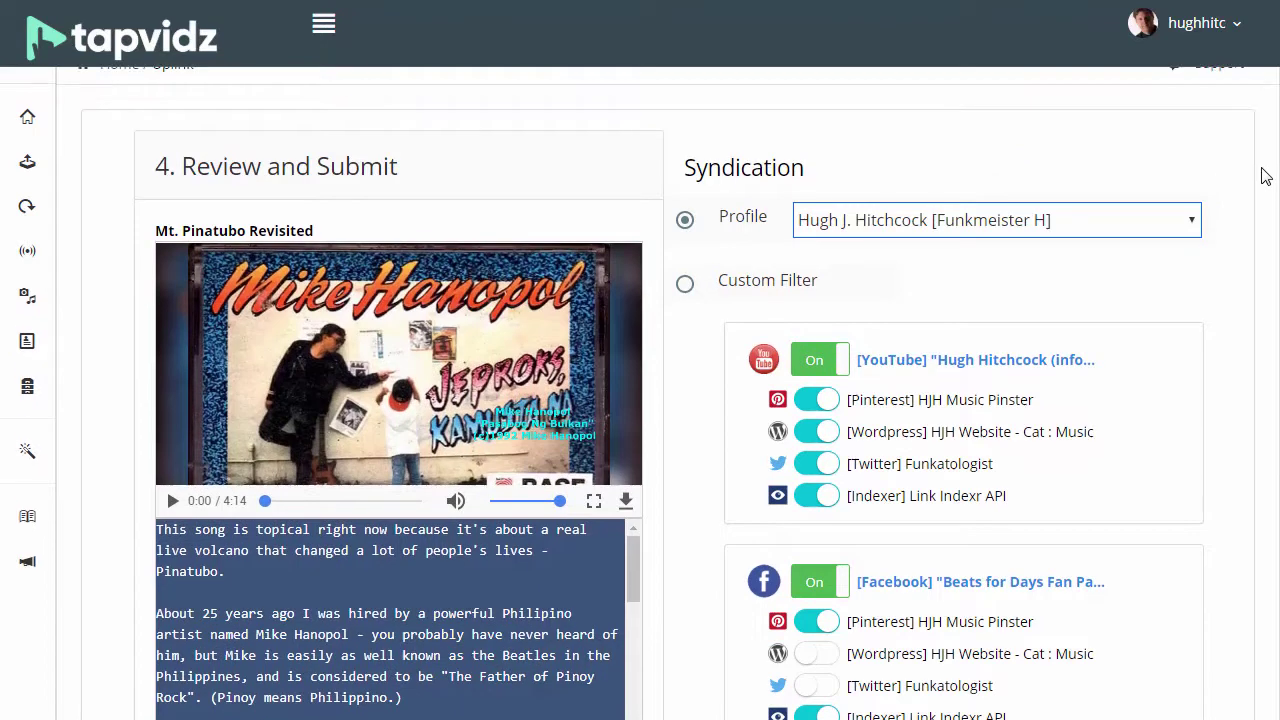
{"action": "left_click", "coordinate": [686, 286]}
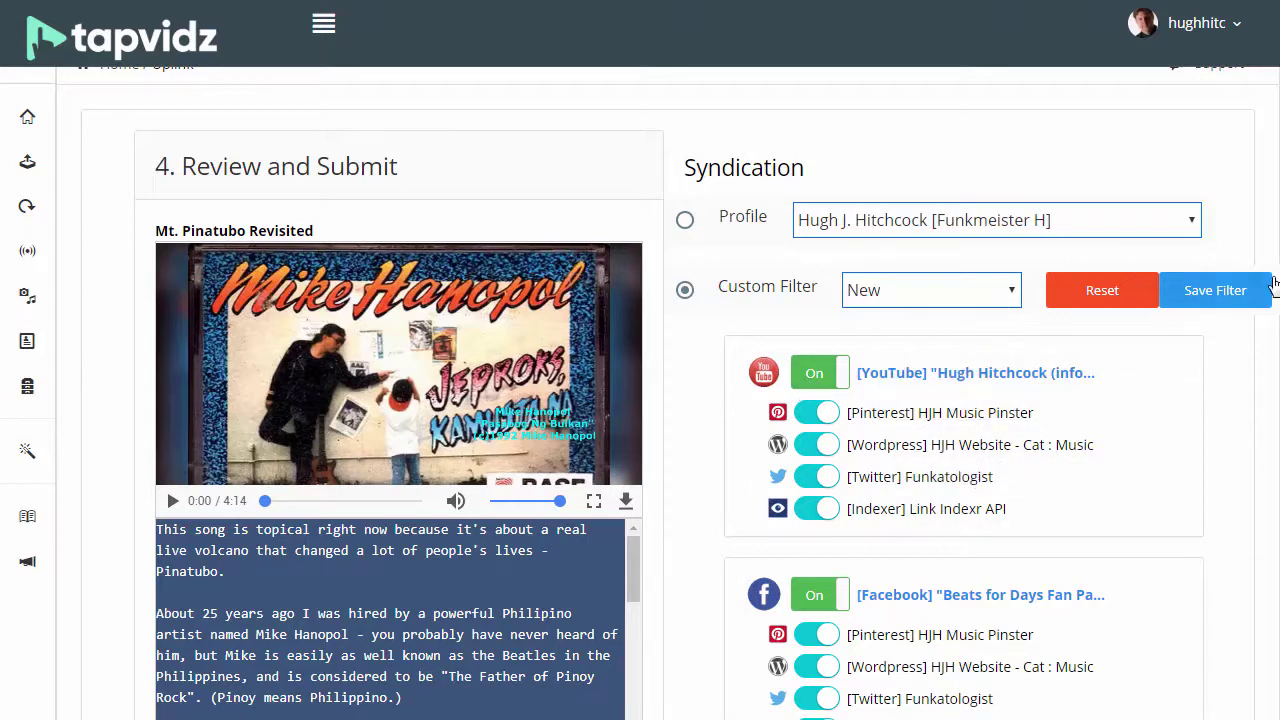
{"action": "scroll", "coordinate": [1272, 380], "scroll_direction": "down", "scroll_amount": 4}
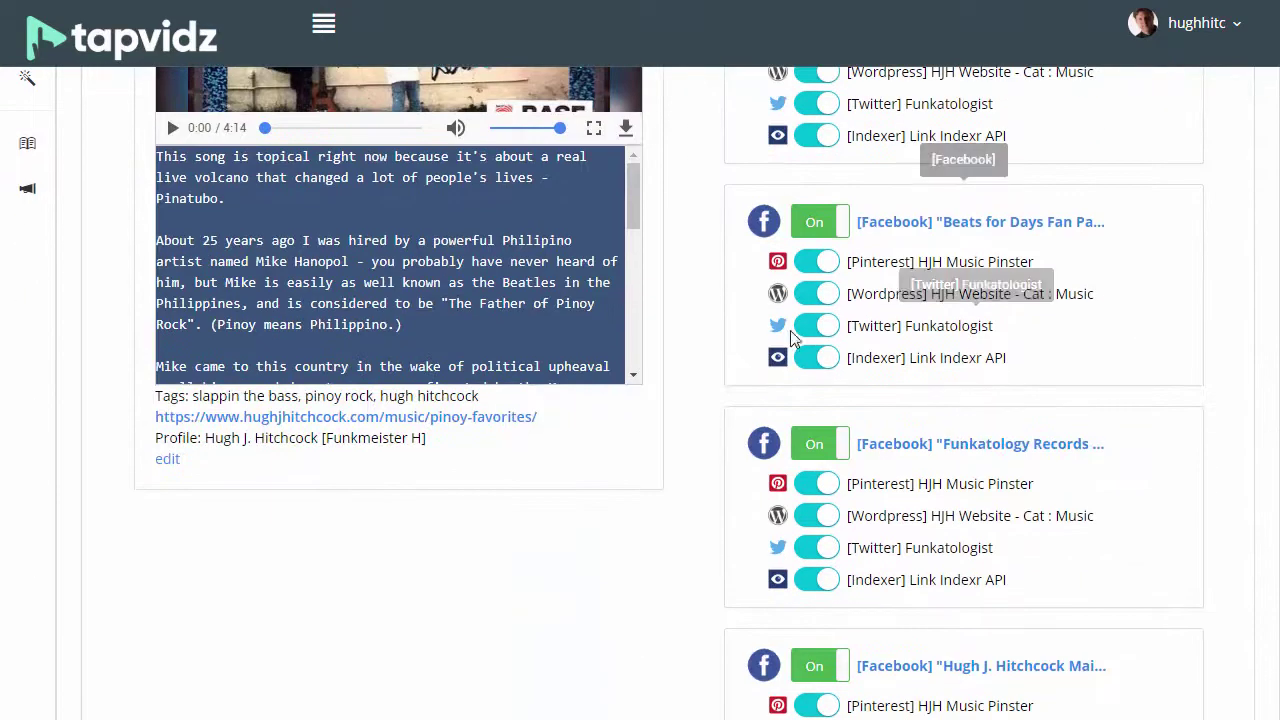
{"action": "left_click", "coordinate": [808, 328]}
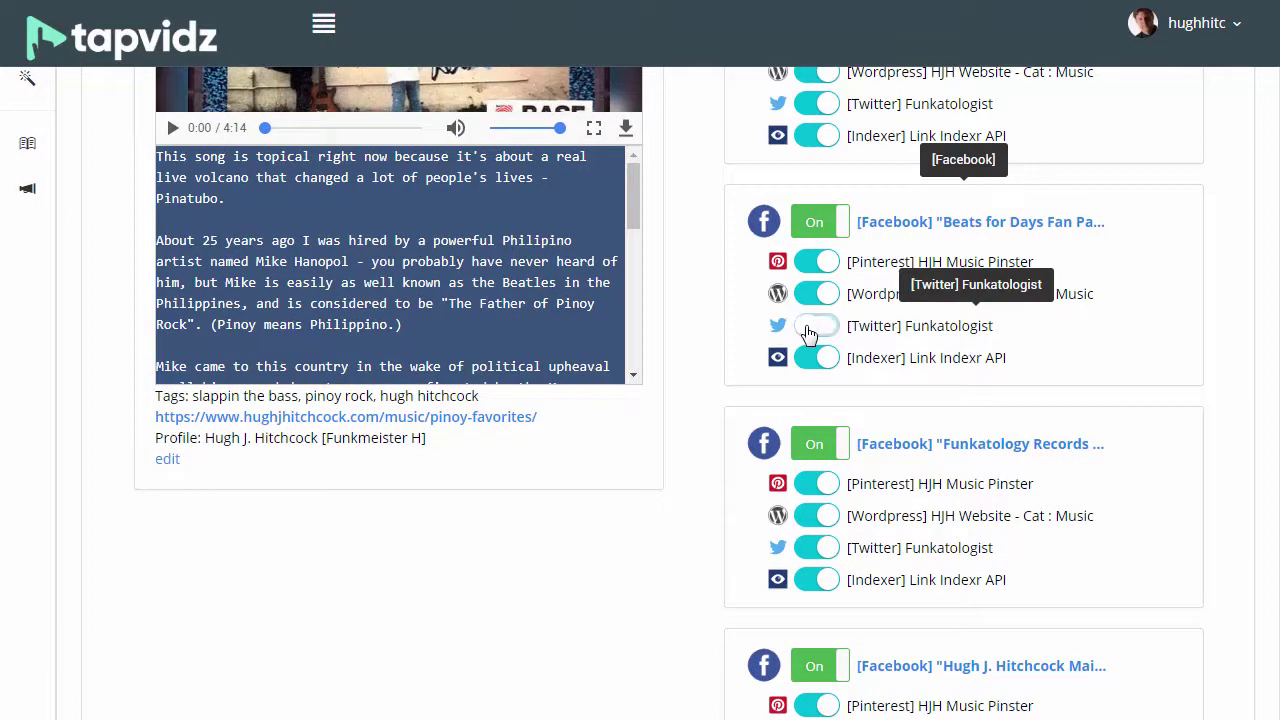
{"action": "left_click", "coordinate": [810, 548]}
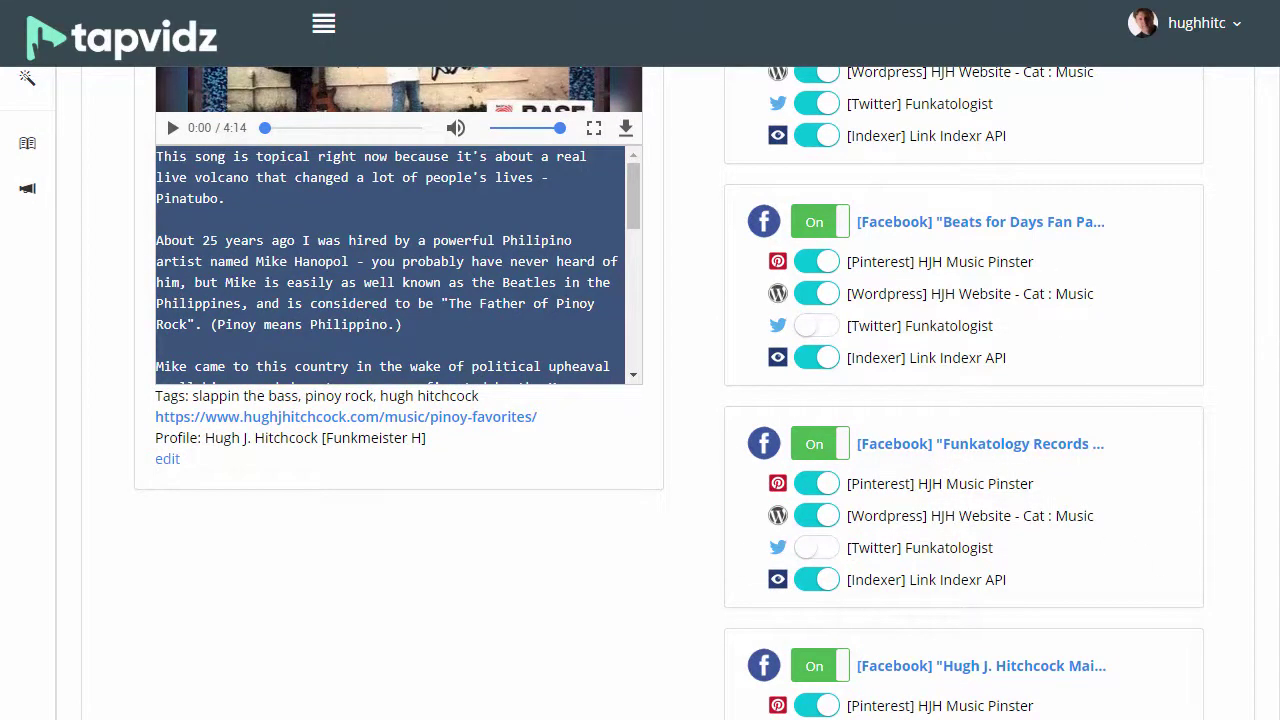
- Turn off Twitter and Wordpress for the two Facebook channels named after the artist
{"action": "scroll", "coordinate": [1277, 480], "scroll_direction": "right", "scroll_amount": 1}
{"action": "scroll", "coordinate": [1266, 666], "scroll_direction": "down", "scroll_amount": 5}
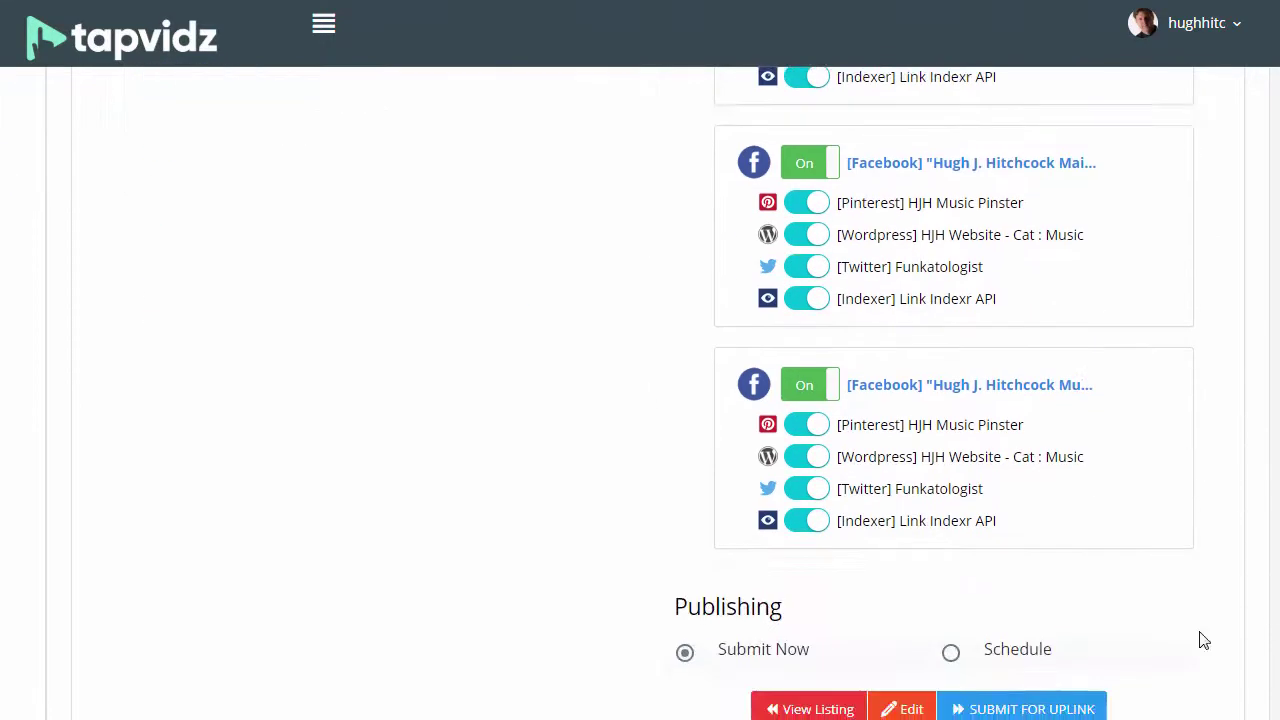
{"action": "left_click", "coordinate": [808, 264]}
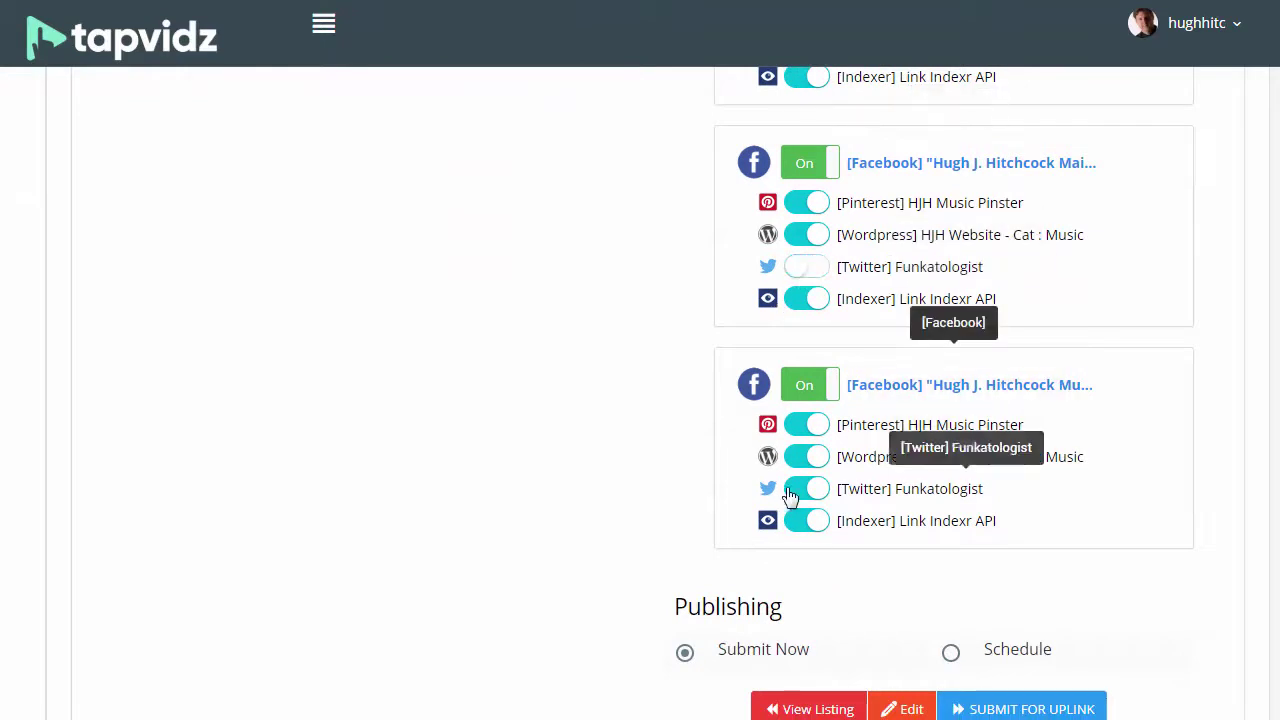
{"action": "left_click", "coordinate": [798, 490]}
{"action": "left_click", "coordinate": [794, 458]}
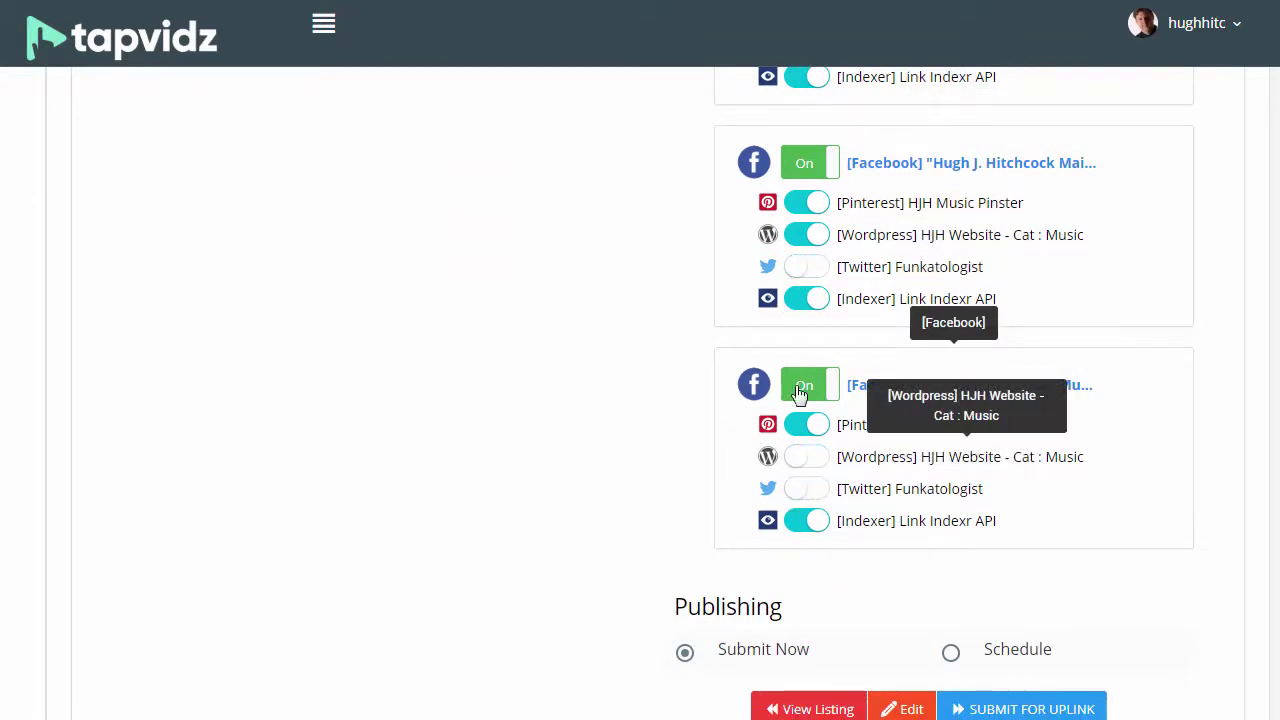
{"action": "left_click", "coordinate": [796, 243]}
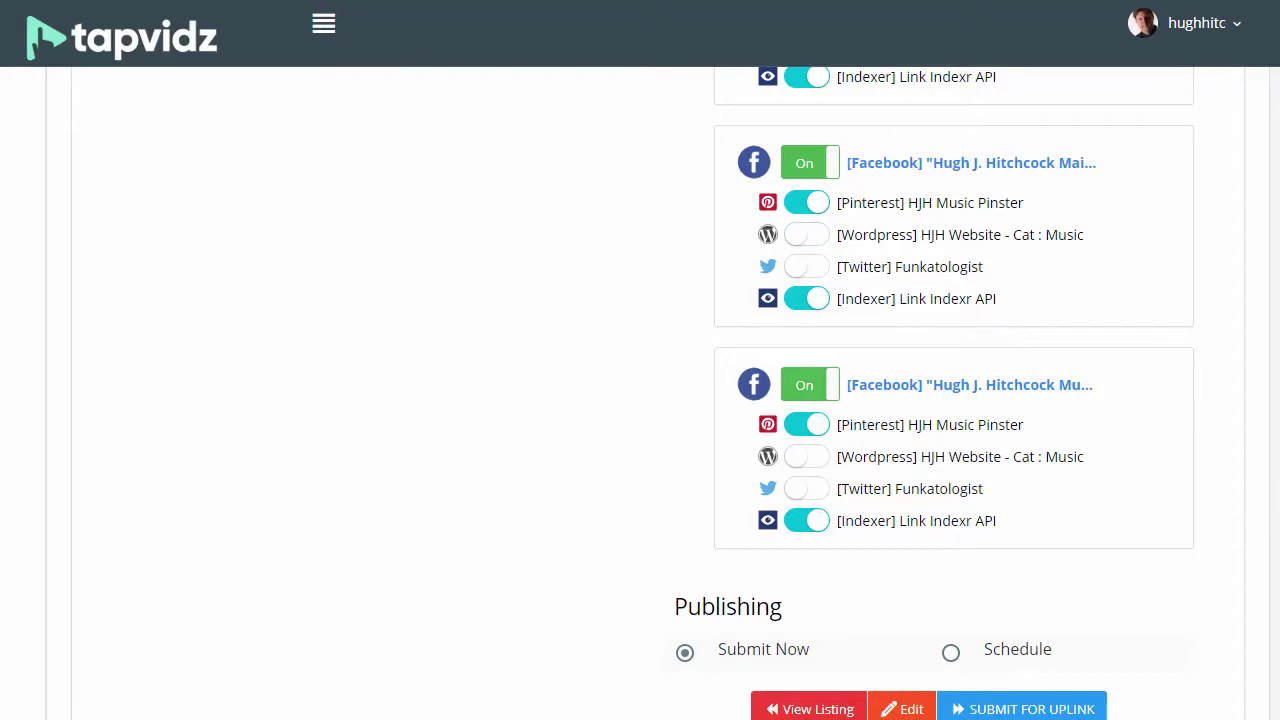
- Turn off Wordpress for the Funkatology Records and Beats for Days Facebook channels
{"action": "scroll", "coordinate": [1265, 348], "scroll_direction": "up", "scroll_amount": 4}
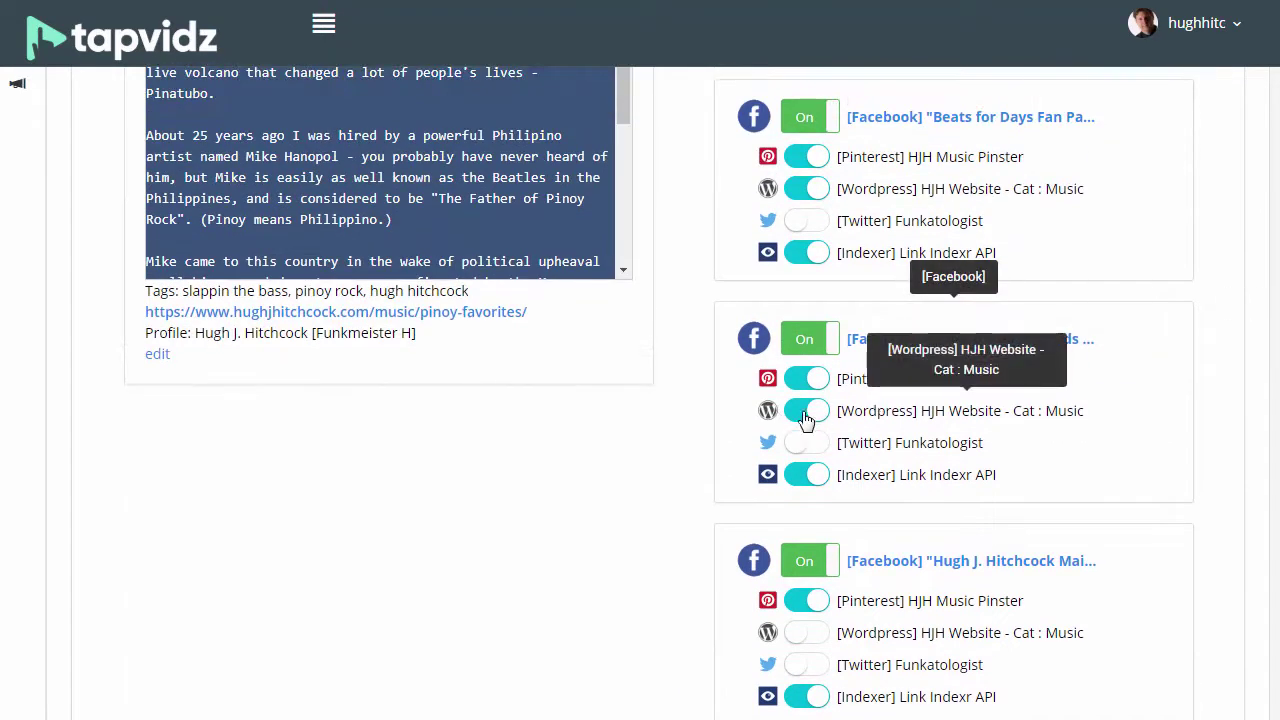
{"action": "left_click", "coordinate": [797, 423]}
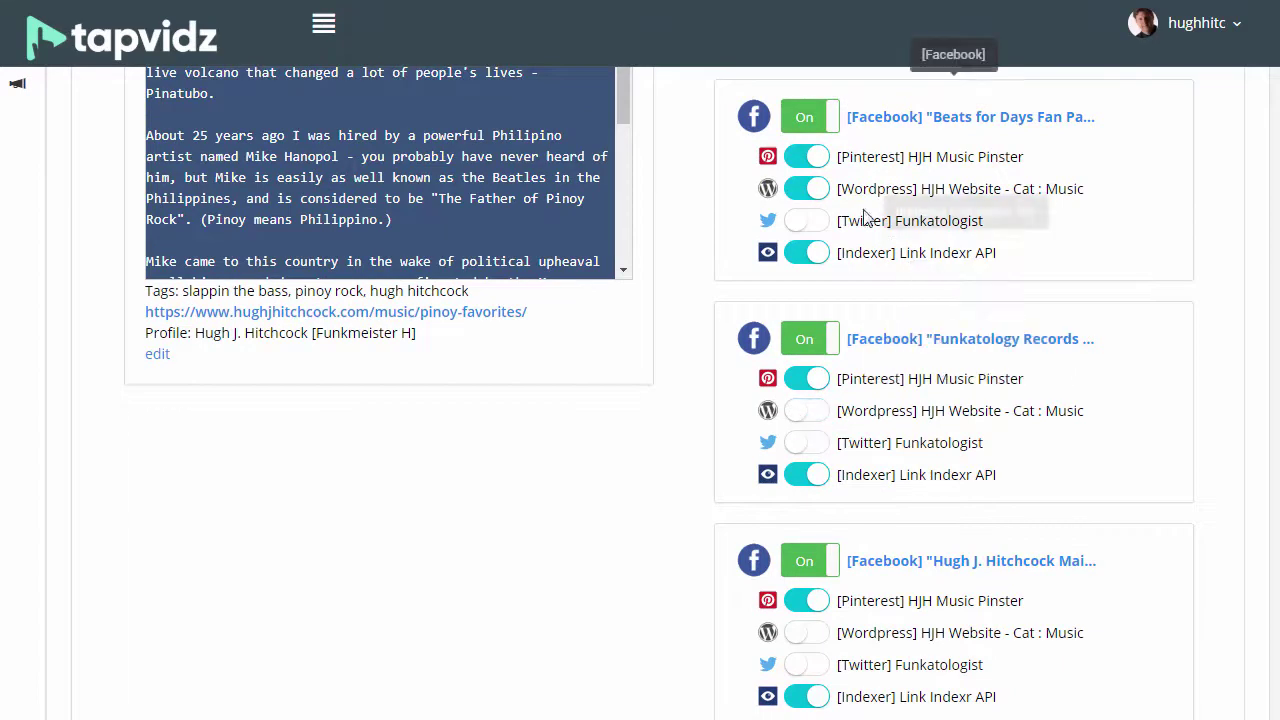
{"action": "left_click", "coordinate": [806, 188]}
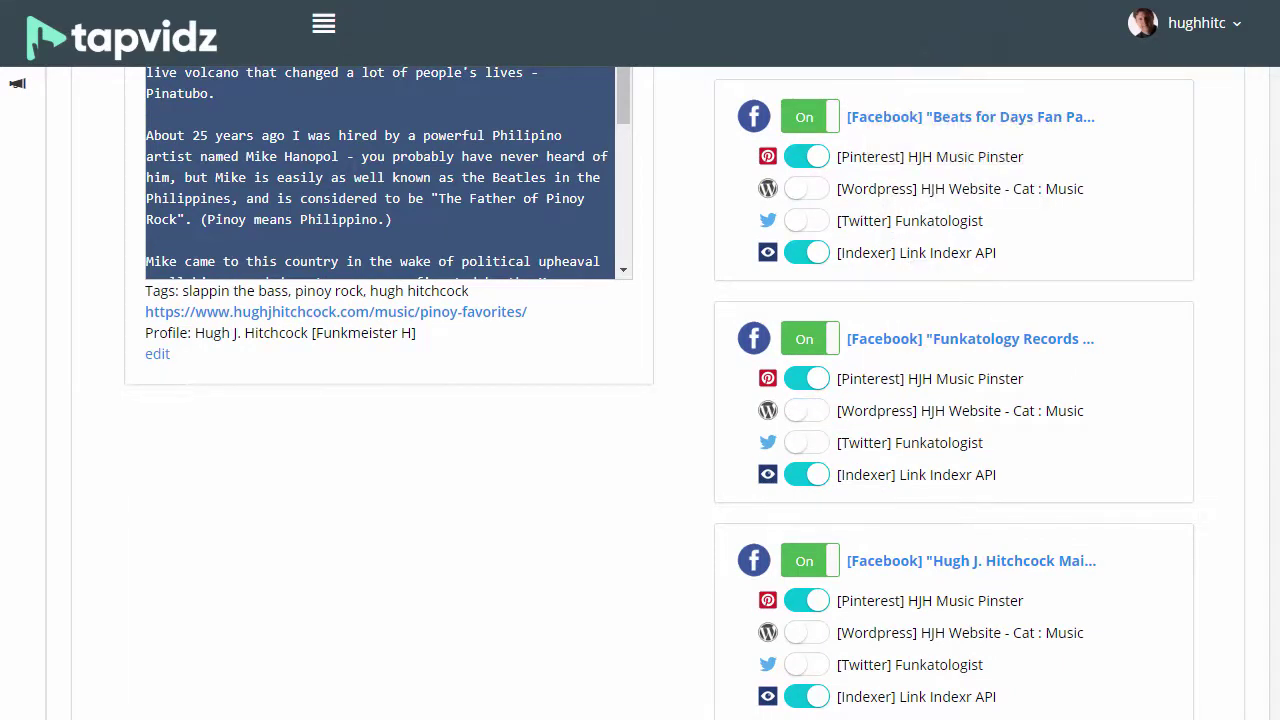
- Save the custom filter with the nickname "only one twitter"
{"action": "scroll", "coordinate": [783, 460], "scroll_direction": "up", "scroll_amount": 3}
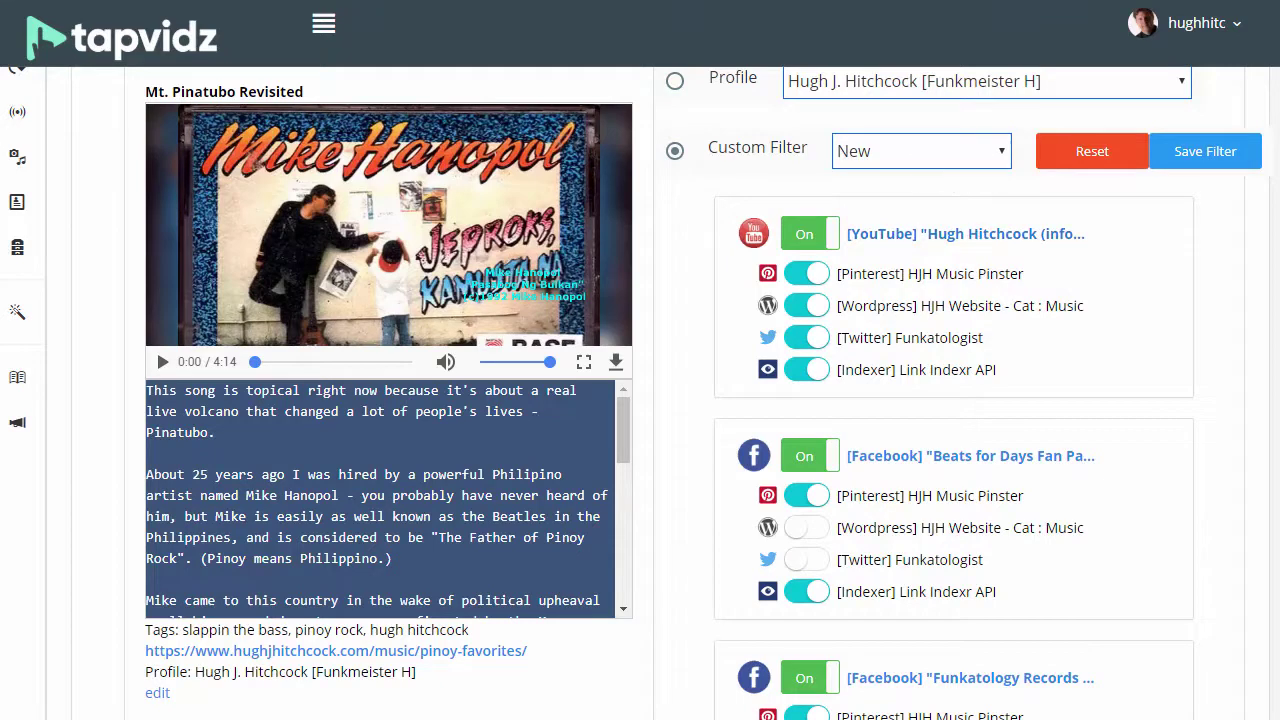
{"action": "scroll", "coordinate": [960, 300], "scroll_direction": "up", "scroll_amount": 2}
{"action": "left_click", "coordinate": [1189, 298]}
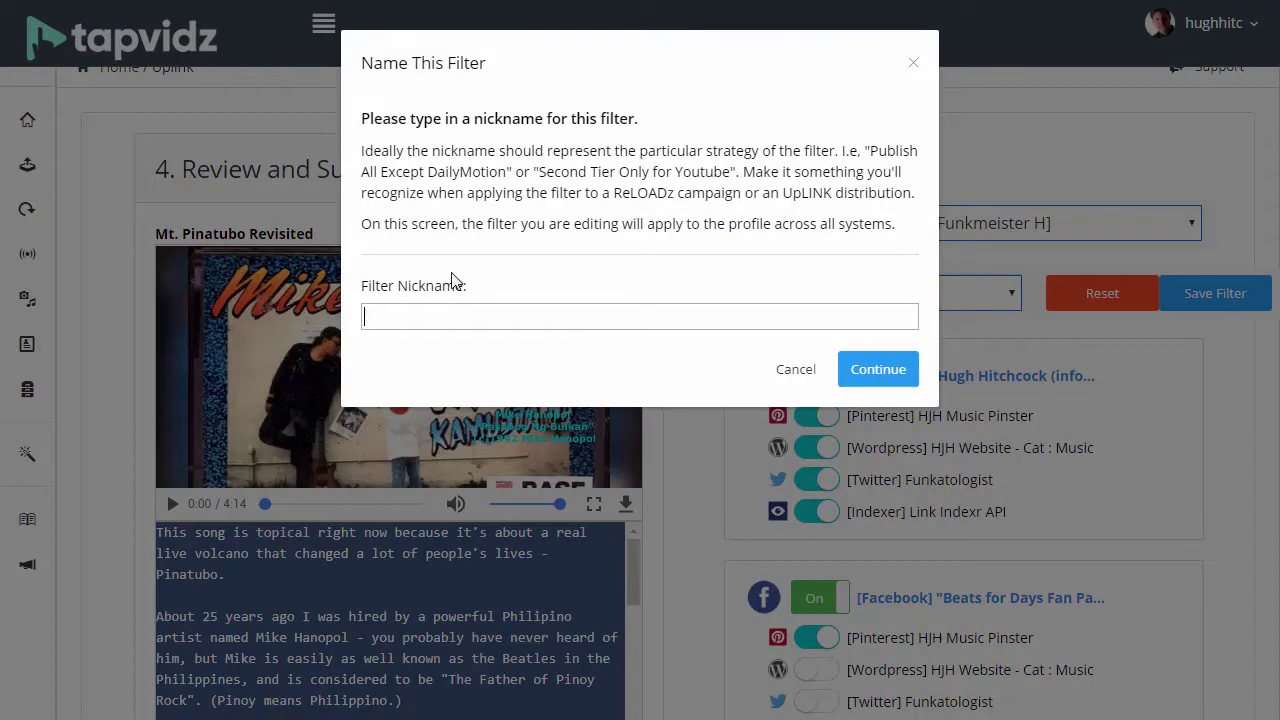
{"action": "type", "text": "Only"}
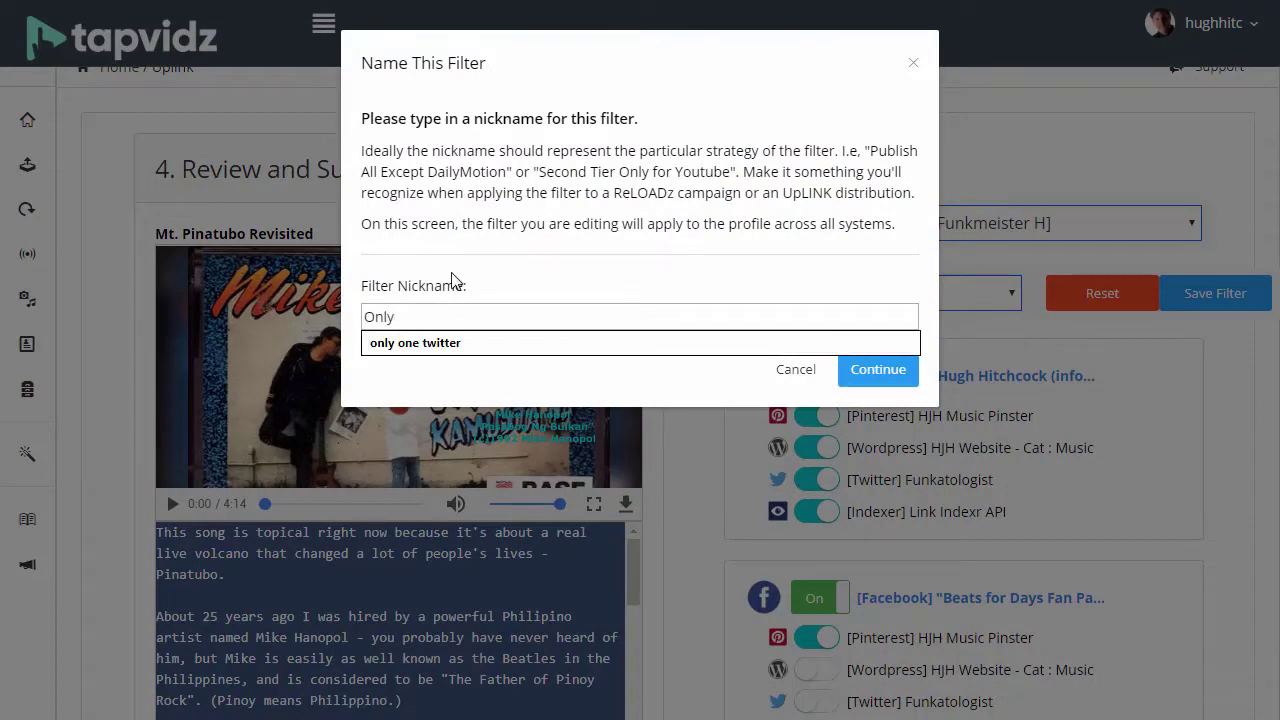
{"action": "key", "text": "Down"}
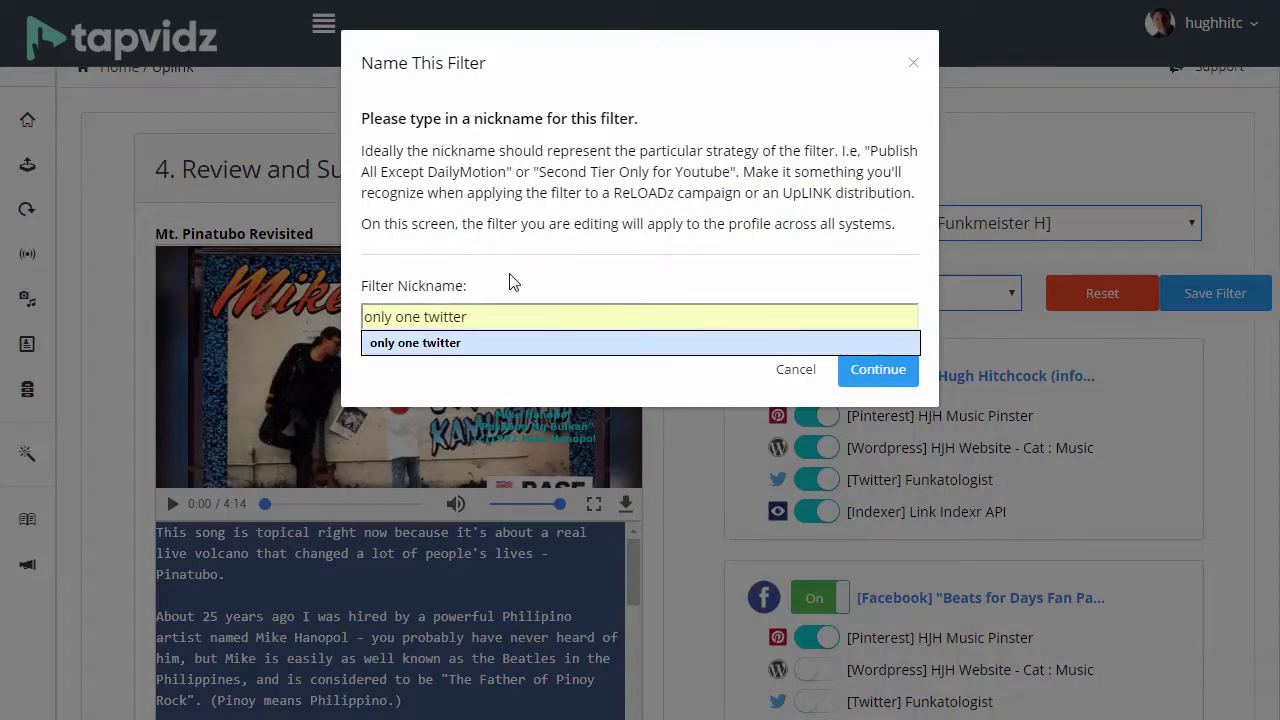
{"action": "key", "text": "Escape"}
{"action": "left_click", "coordinate": [516, 305]}
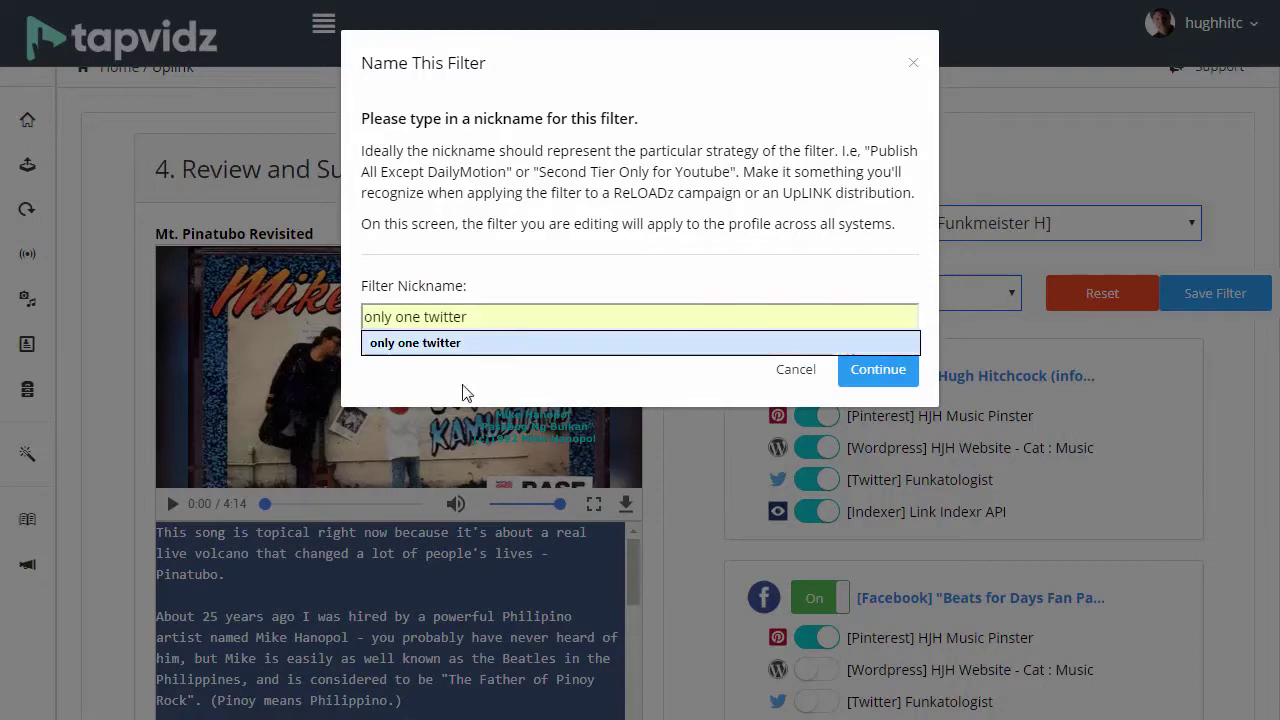
{"action": "left_click", "coordinate": [474, 354]}
{"action": "left_click", "coordinate": [845, 372]}
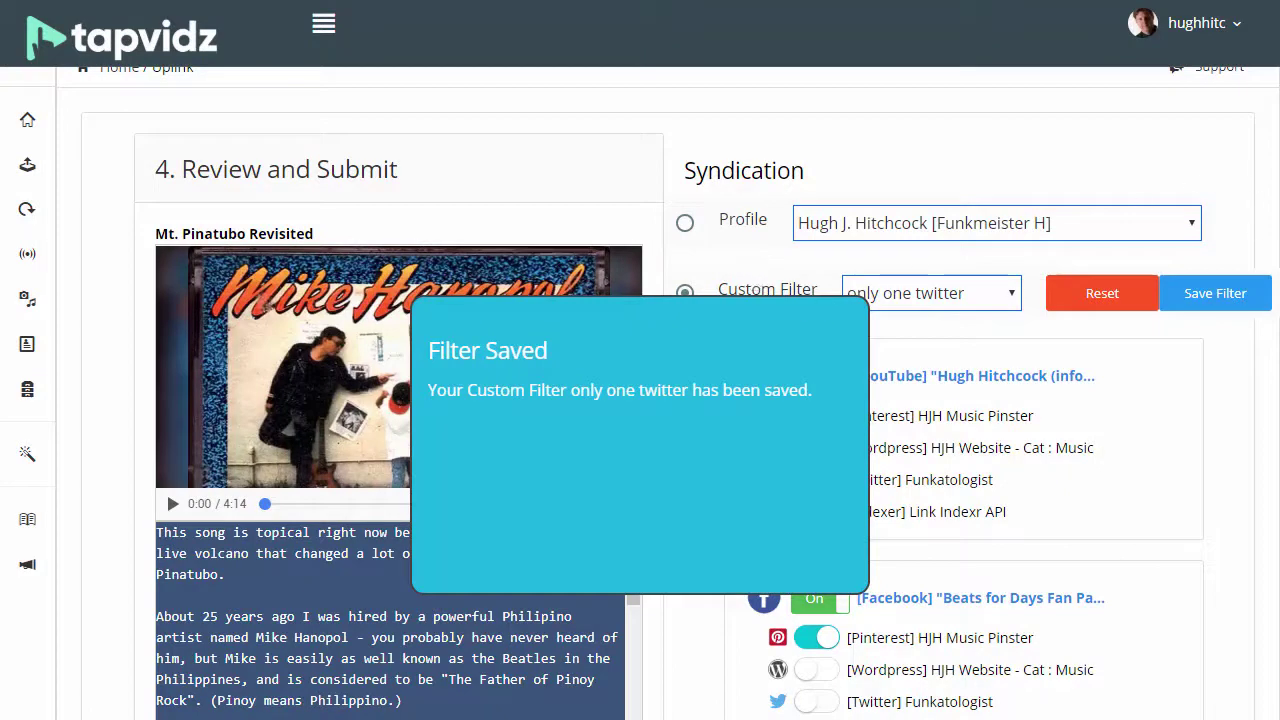
- Review the "only one twitter" filter's channel switches and submit the video for uplink with immediate publishing
{"action": "scroll", "coordinate": [166, 489], "scroll_direction": "down", "scroll_amount": 1}
{"action": "scroll", "coordinate": [166, 448], "scroll_direction": "down", "scroll_amount": 3}
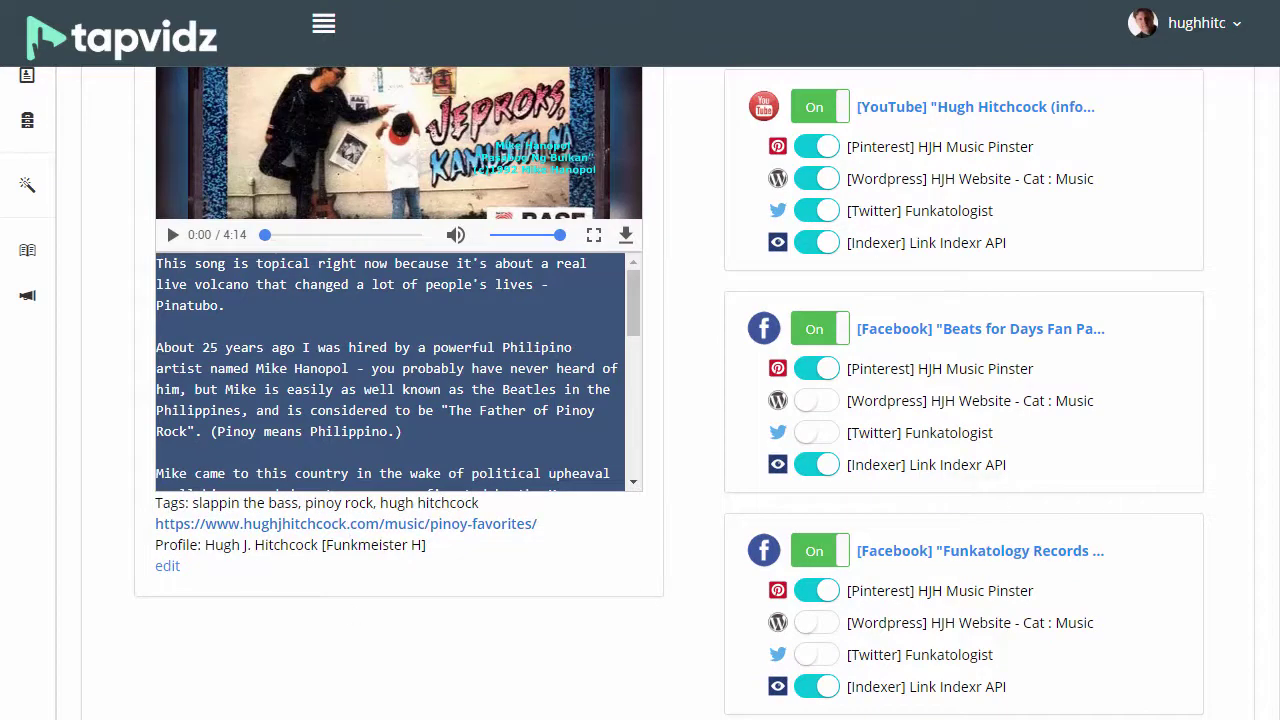
{"action": "scroll", "coordinate": [640, 400], "scroll_direction": "down", "scroll_amount": 10}
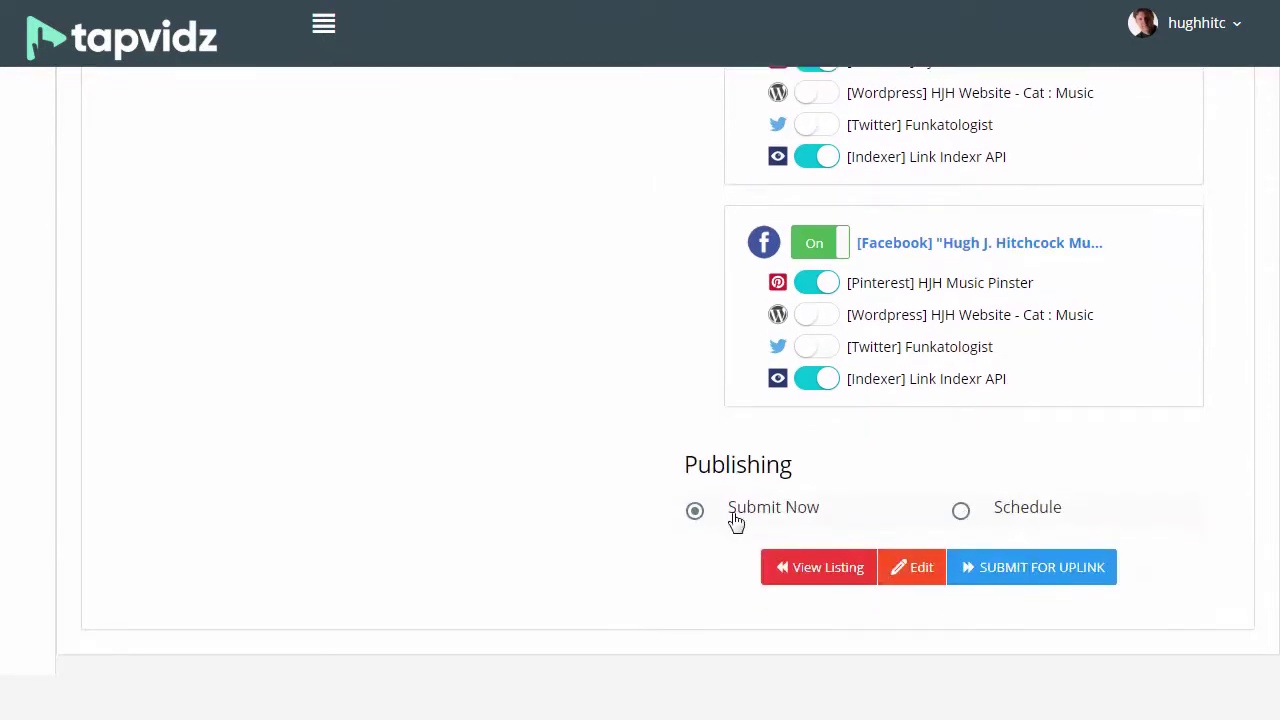
{"action": "scroll", "coordinate": [1268, 170], "scroll_direction": "up", "scroll_amount": 5}
{"action": "scroll", "coordinate": [1268, 170], "scroll_direction": "up", "scroll_amount": 7}
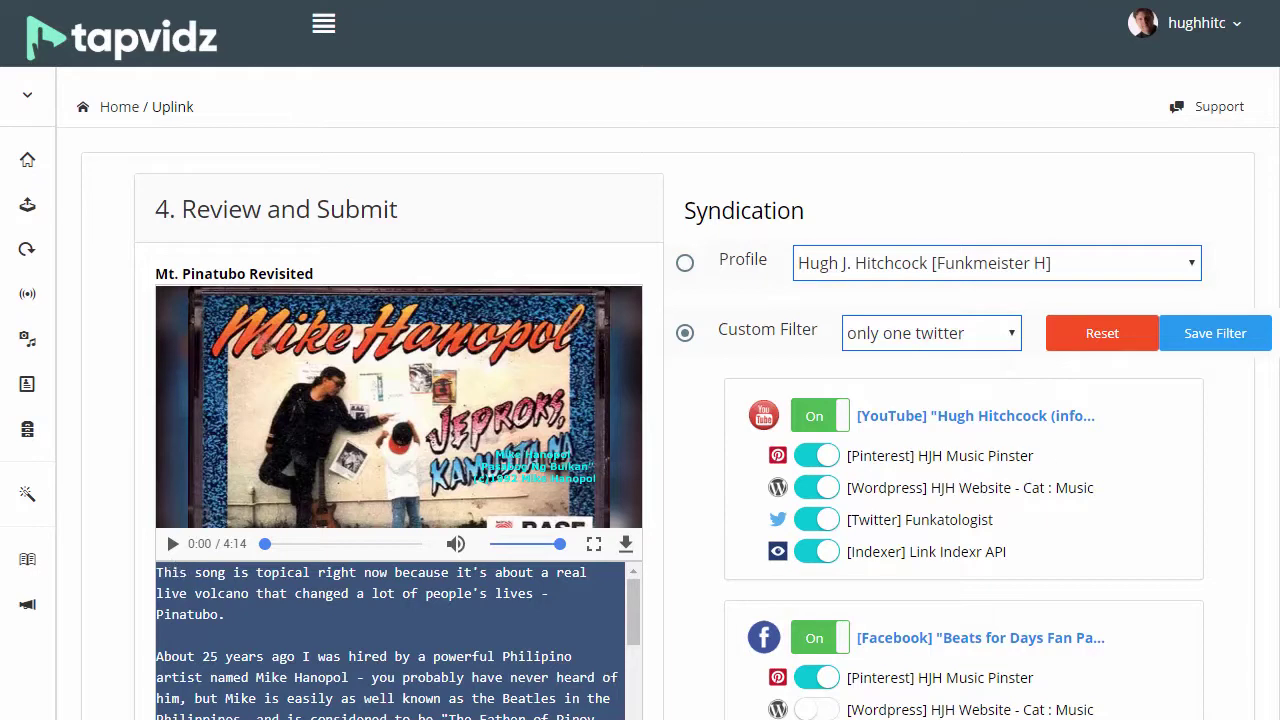
{"action": "scroll", "coordinate": [1260, 245], "scroll_direction": "down", "scroll_amount": 4}
{"action": "scroll", "coordinate": [1265, 250], "scroll_direction": "up", "scroll_amount": 1}
{"action": "scroll", "coordinate": [1272, 258], "scroll_direction": "down", "scroll_amount": 5}
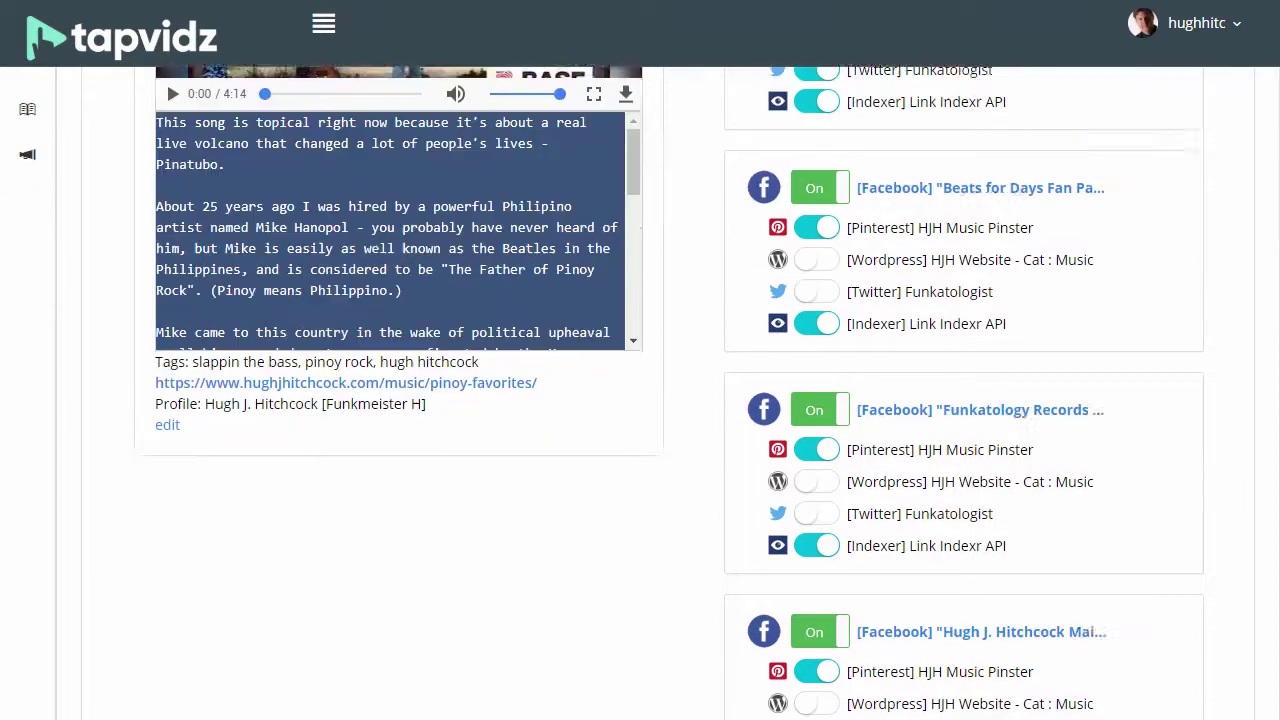
{"action": "scroll", "coordinate": [669, 392], "scroll_direction": "down", "scroll_amount": 1}
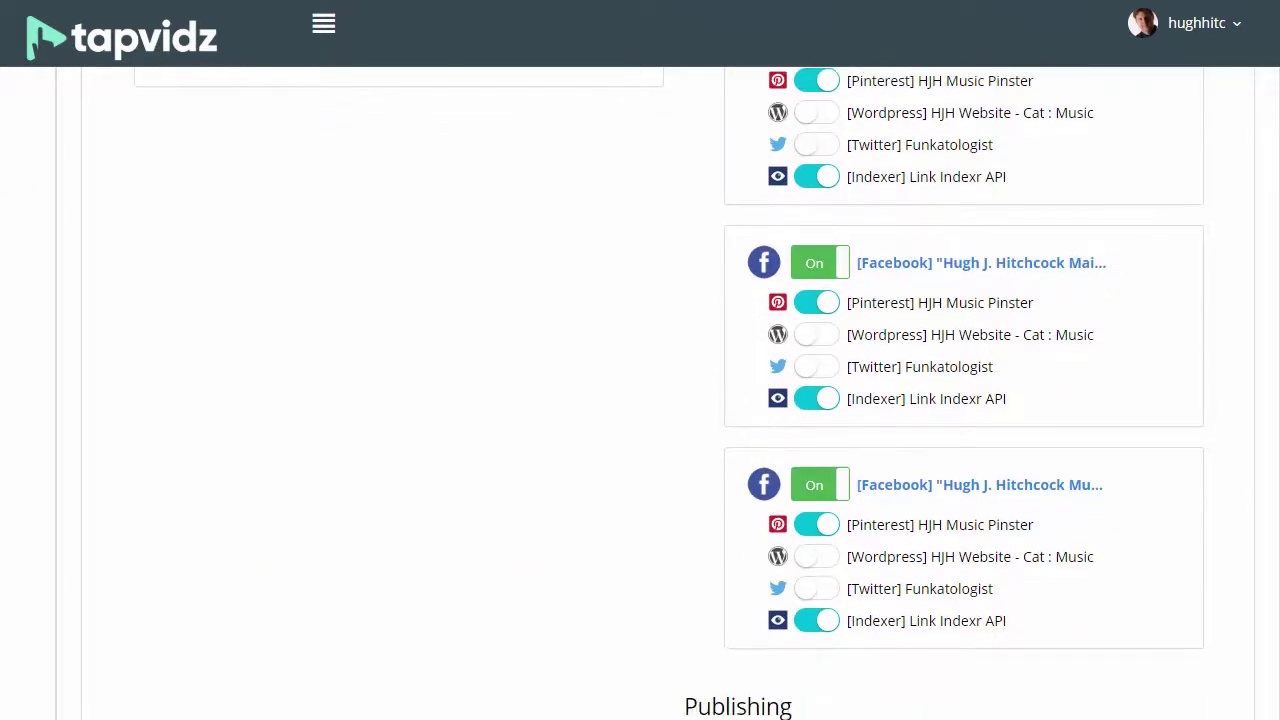
{"action": "scroll", "coordinate": [951, 580], "scroll_direction": "down", "scroll_amount": 3}
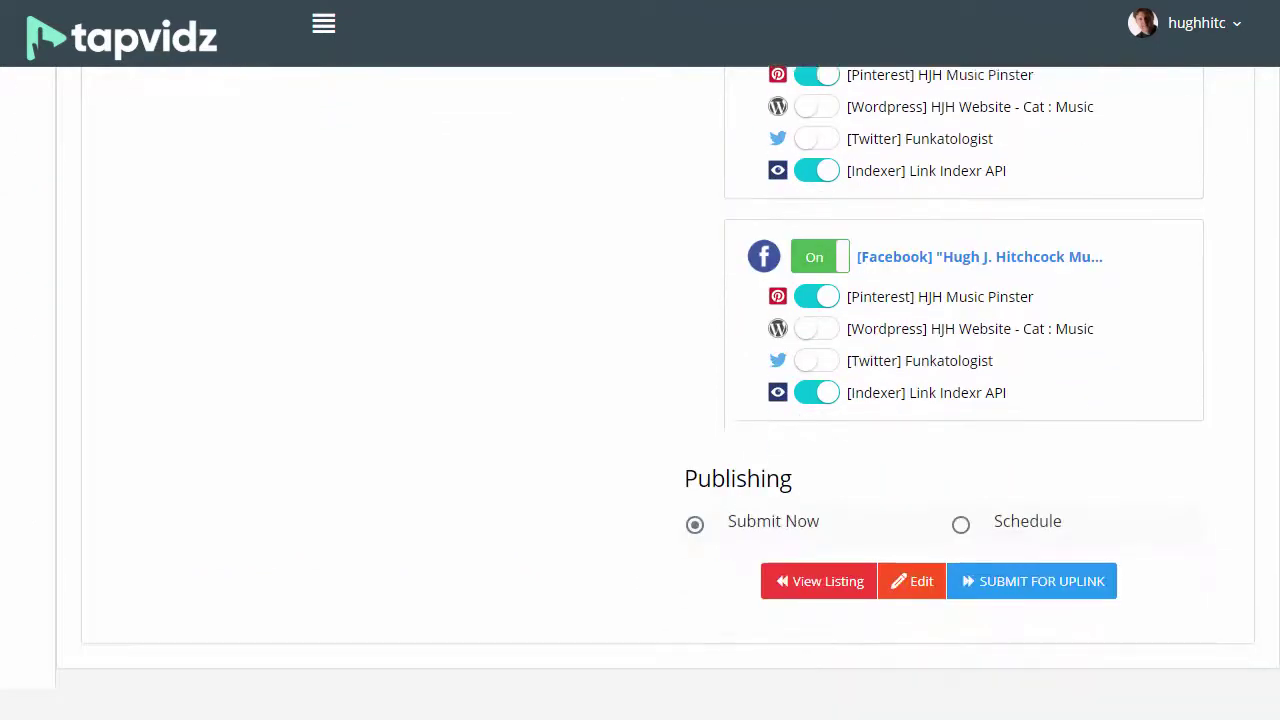
{"action": "left_click", "coordinate": [1000, 578]}
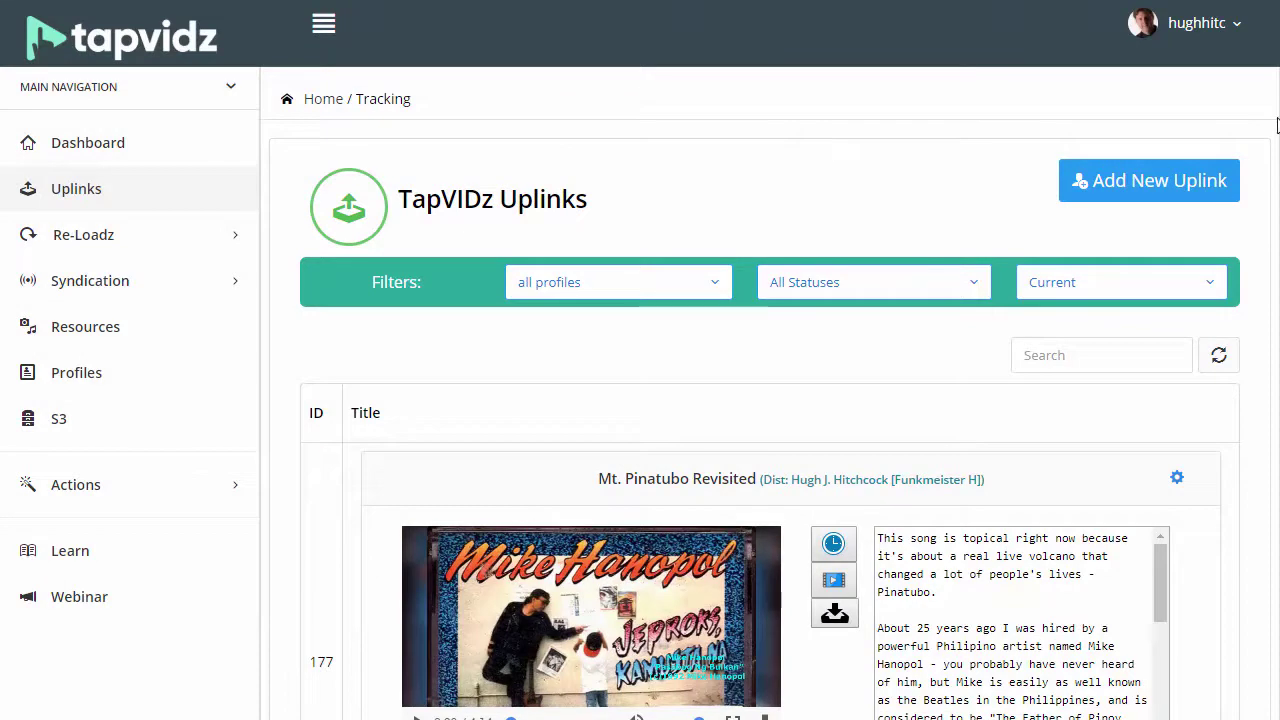
- Examine the Mt. Pinatubo Revisited and Just Messin' Around uplinks, refreshing the list repeatedly to check the new uplink's distribution status and channels
{"action": "scroll", "coordinate": [770, 400], "scroll_direction": "down", "scroll_amount": 3}
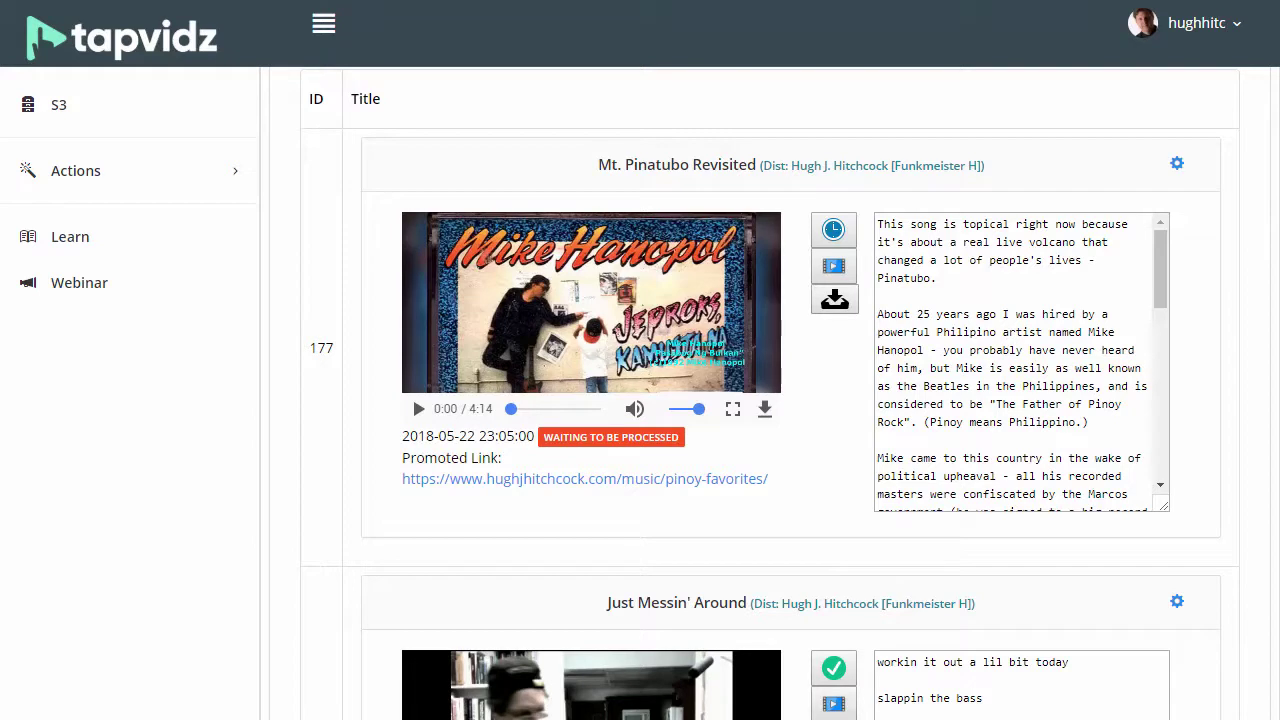
{"action": "scroll", "coordinate": [412, 381], "scroll_direction": "down", "scroll_amount": 2}
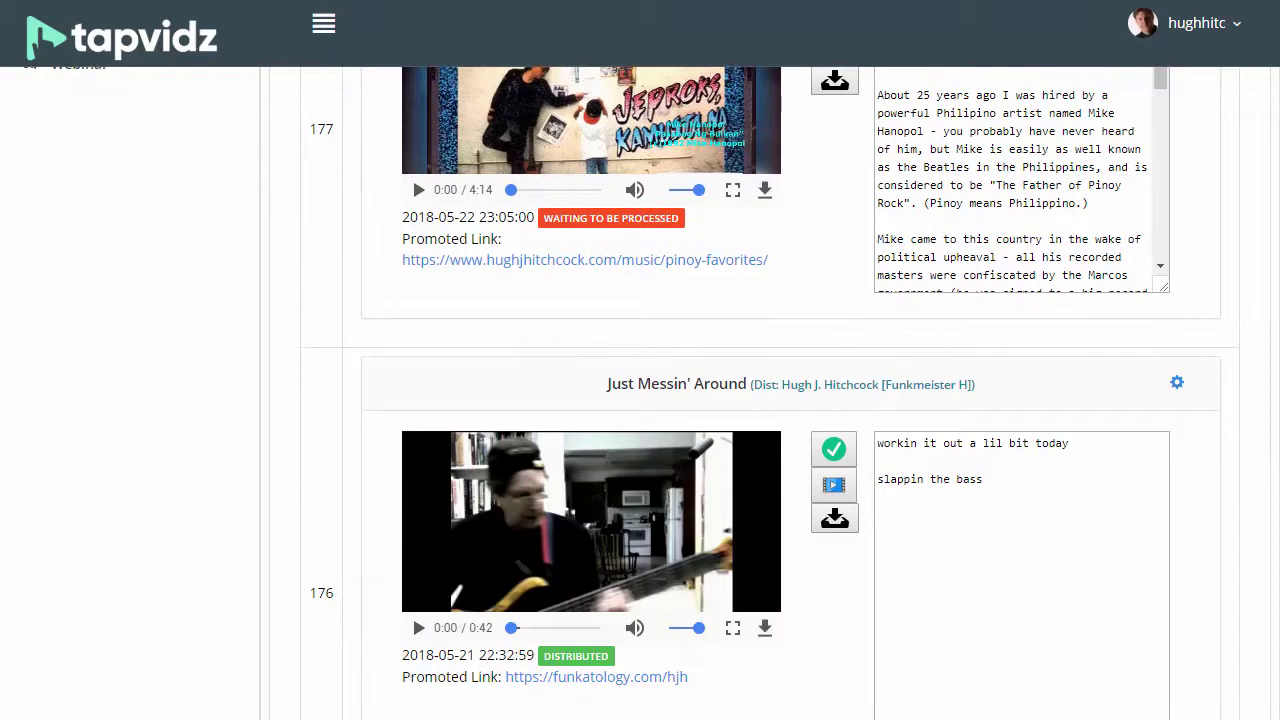
{"action": "scroll", "coordinate": [640, 400], "scroll_direction": "down", "scroll_amount": 1}
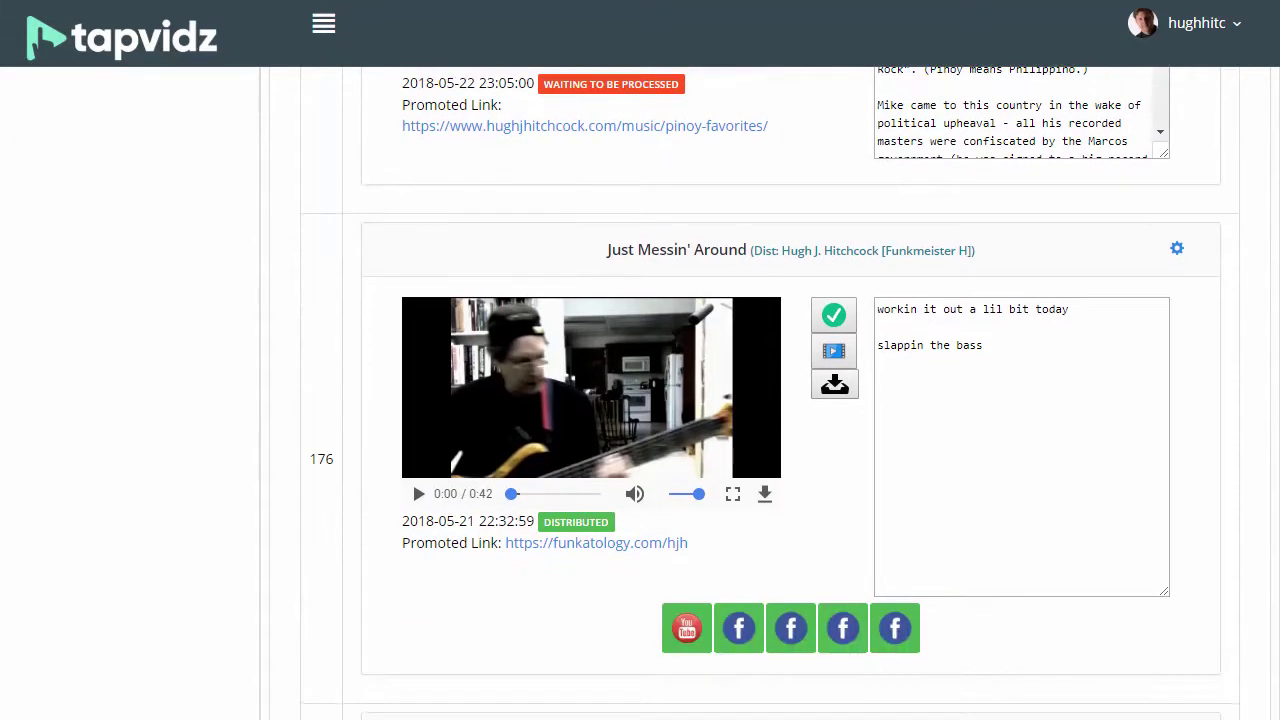
{"action": "scroll", "coordinate": [770, 392], "scroll_direction": "up", "scroll_amount": 1}
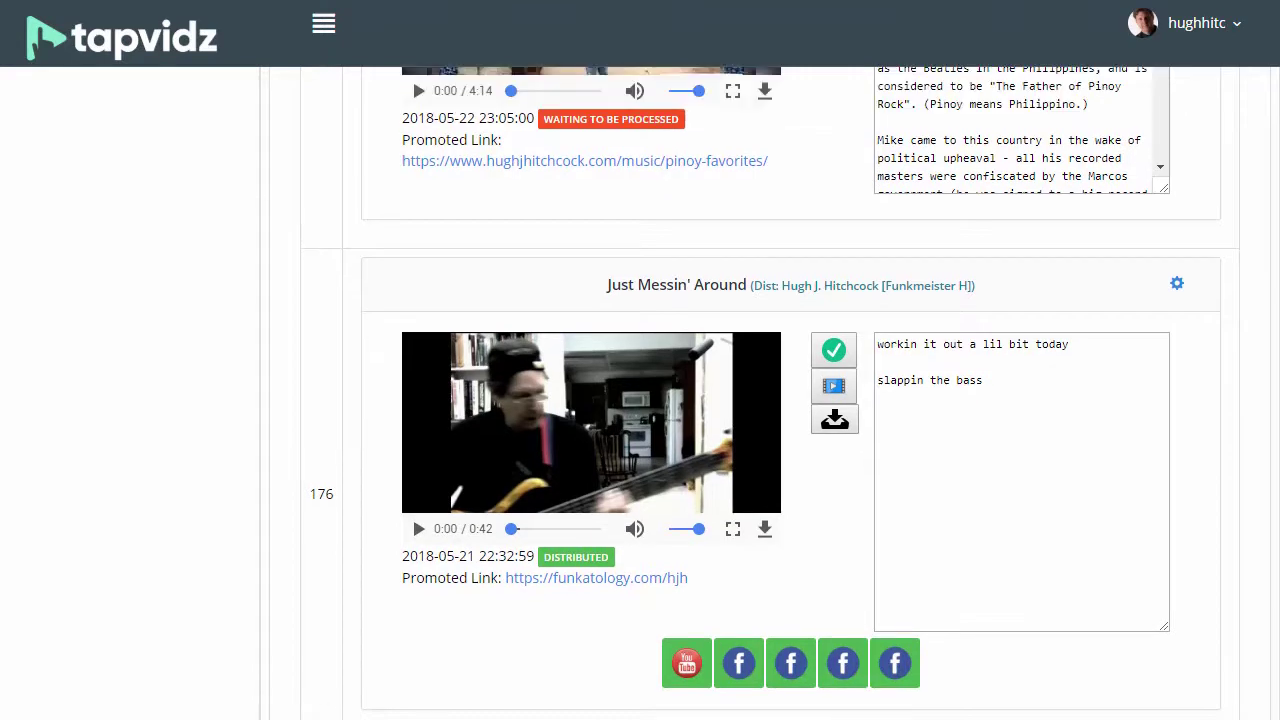
{"action": "scroll", "coordinate": [412, 514], "scroll_direction": "up", "scroll_amount": 3}
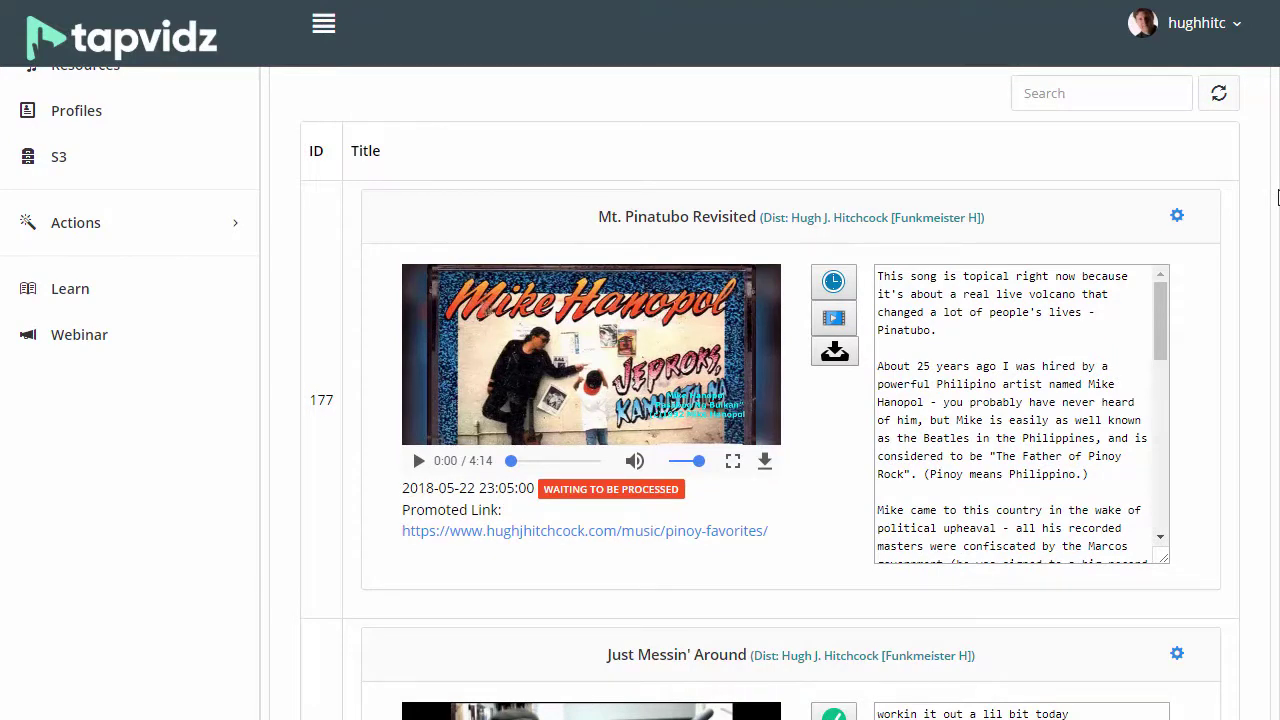
{"action": "left_click", "coordinate": [1220, 94]}
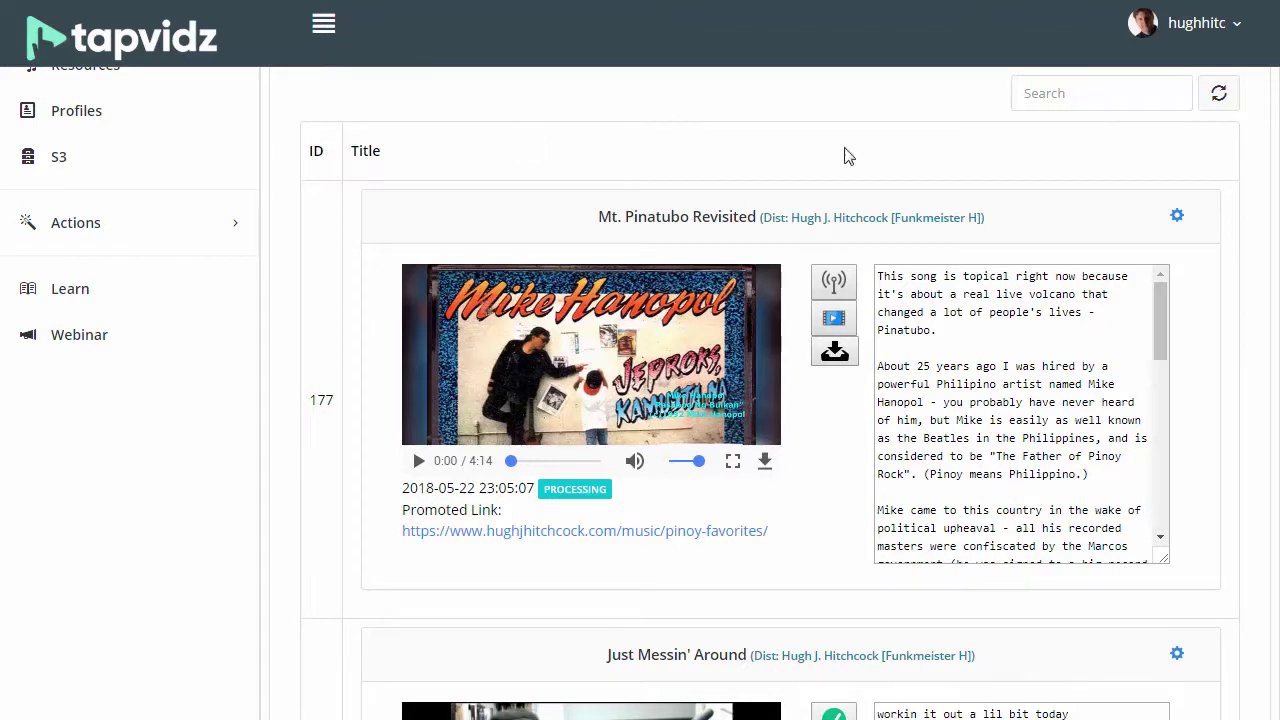
{"action": "left_click", "coordinate": [1219, 100]}
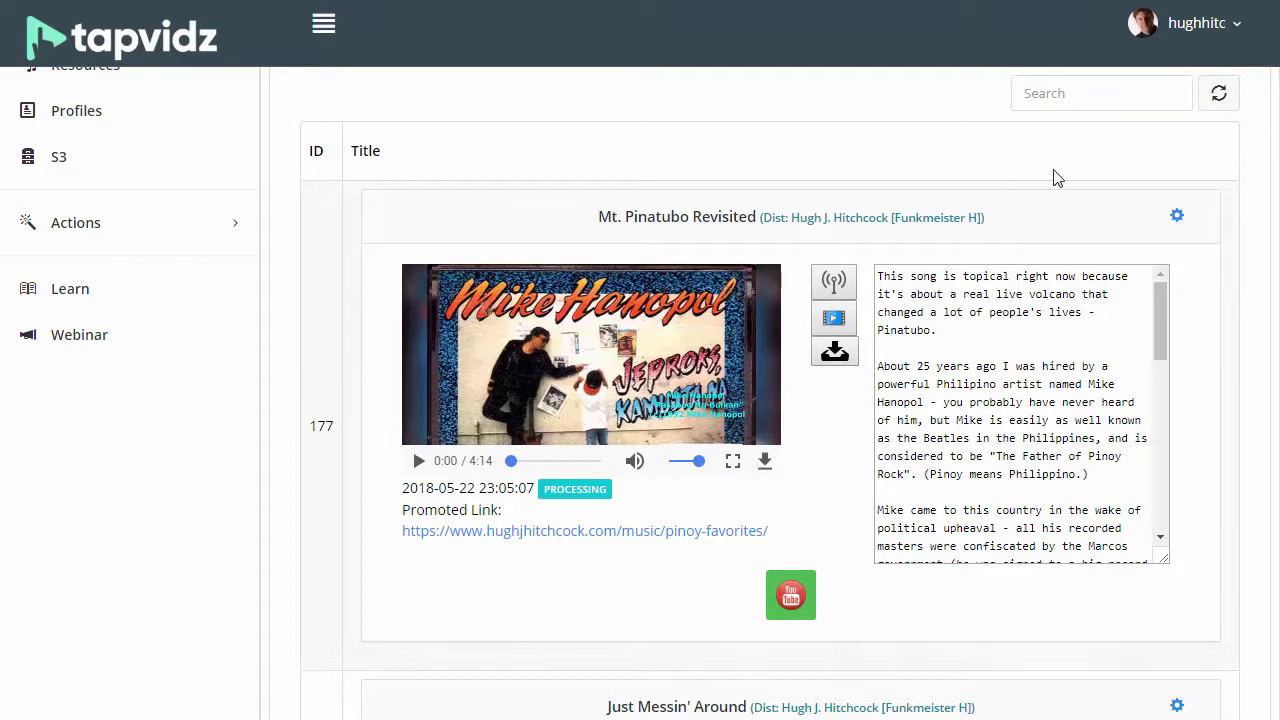
{"action": "left_click", "coordinate": [1220, 95]}
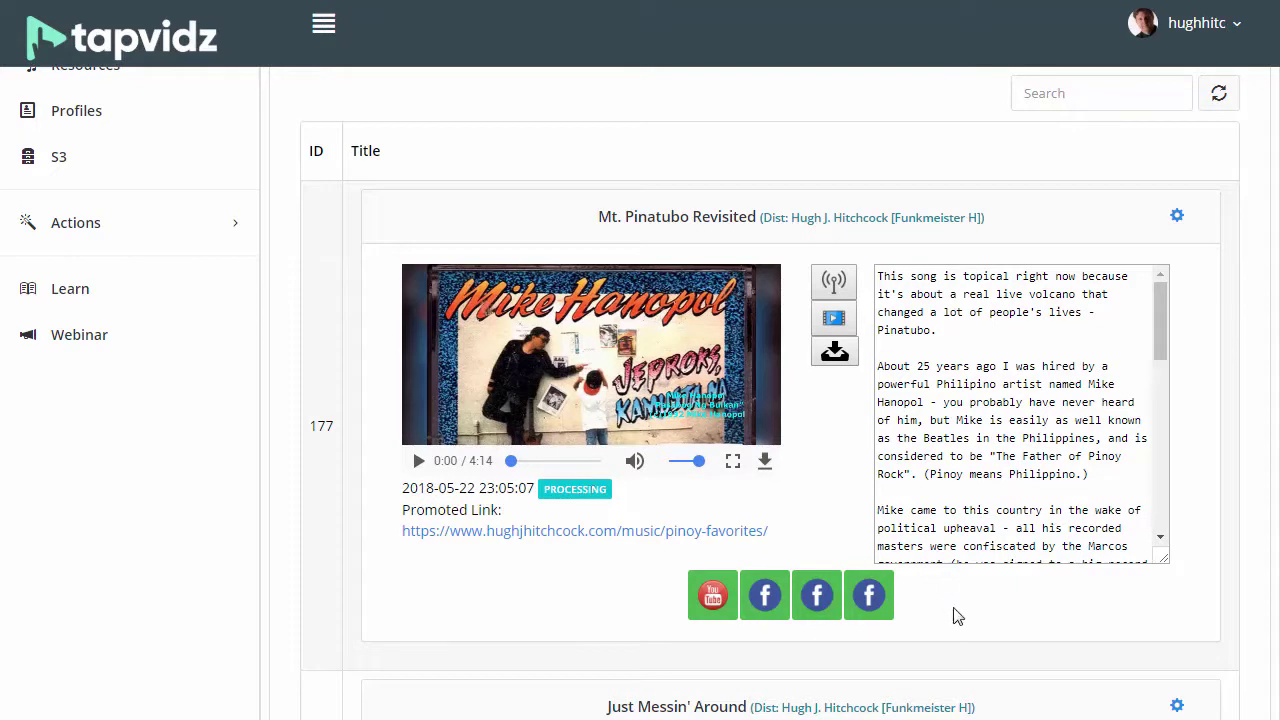
{"action": "left_click", "coordinate": [1220, 95]}
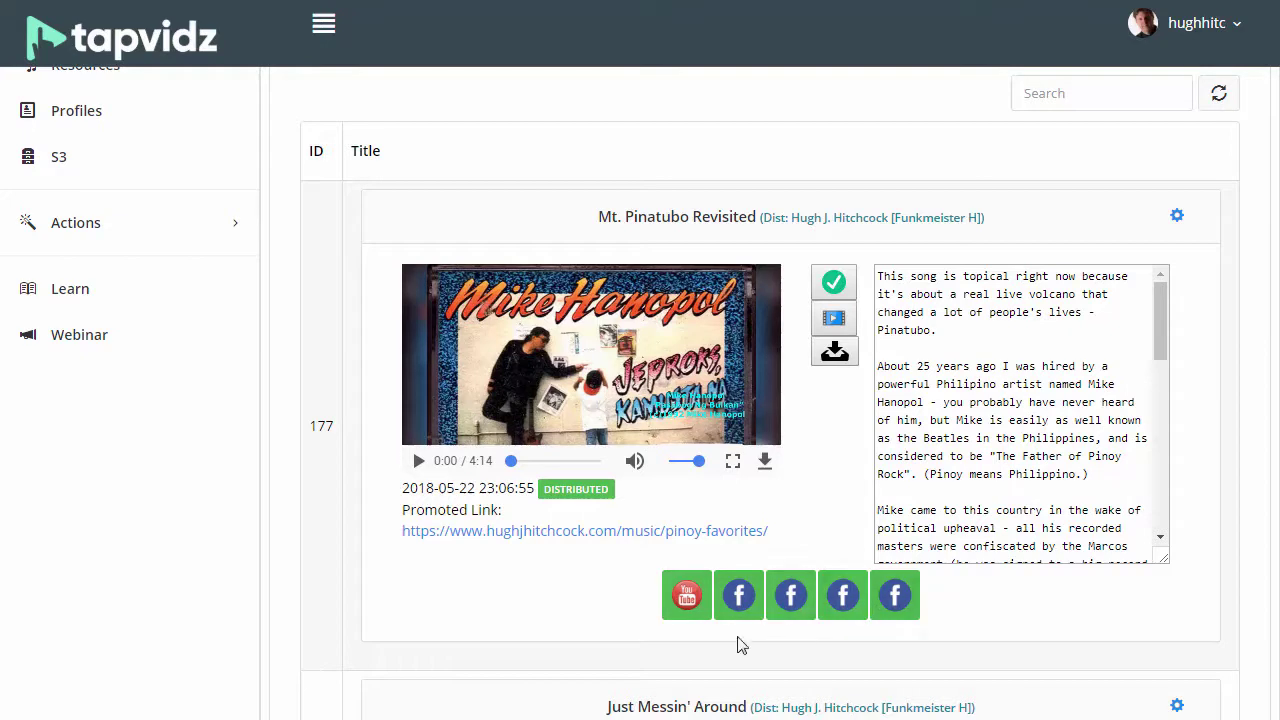
- Open the YouTube posting of Mt. Pinatubo Revisited, play the embedded video, and close the posting details
{"action": "left_click", "coordinate": [686, 598]}
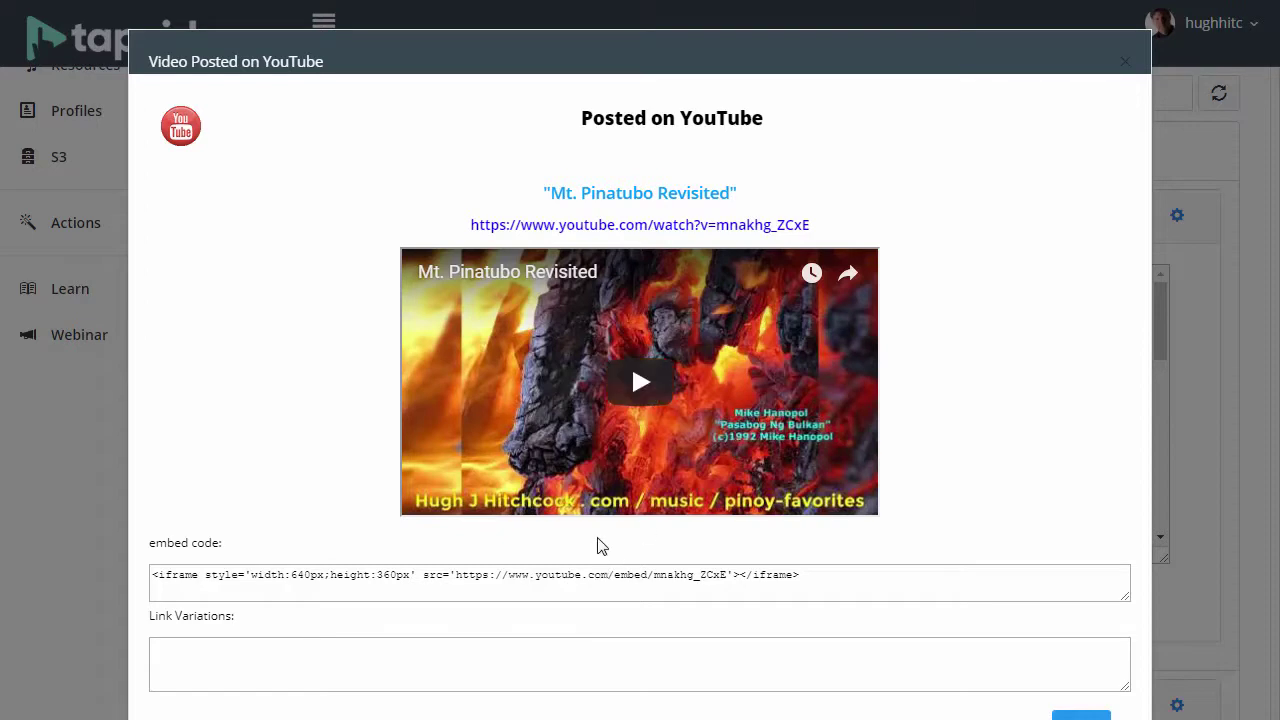
{"action": "left_click", "coordinate": [640, 386]}
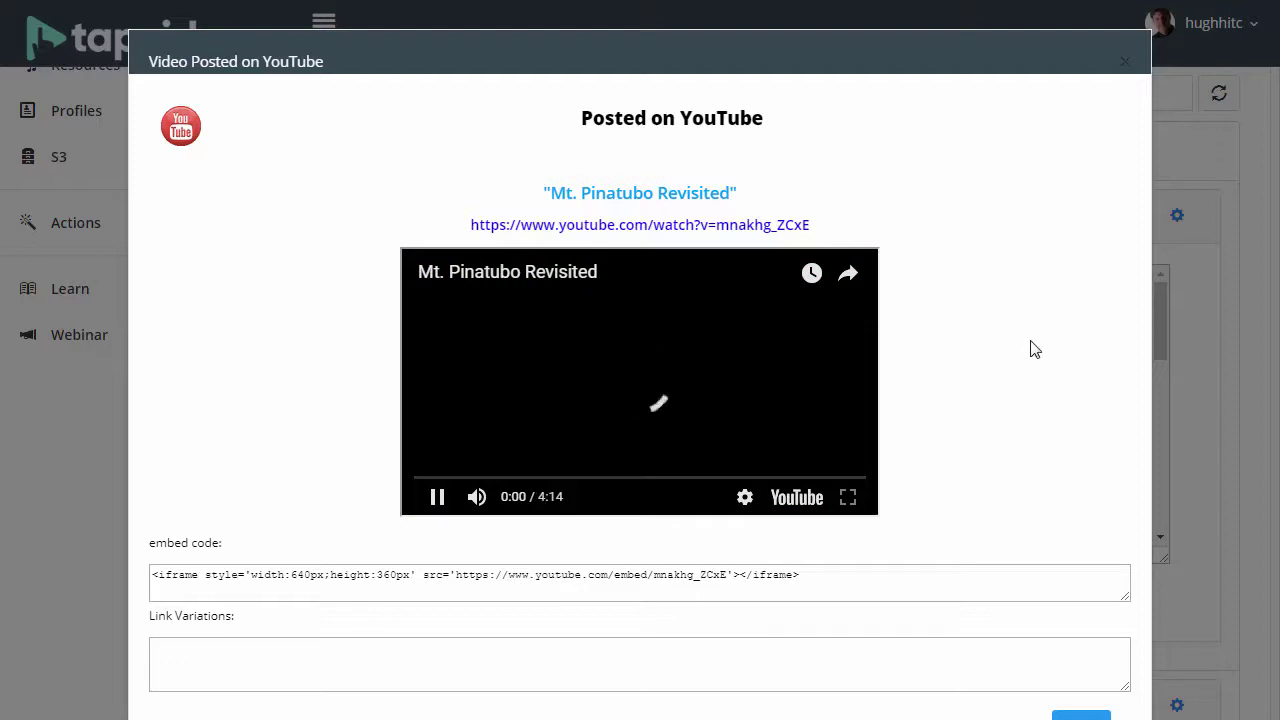
{"action": "mouse_move", "coordinate": [478, 497]}
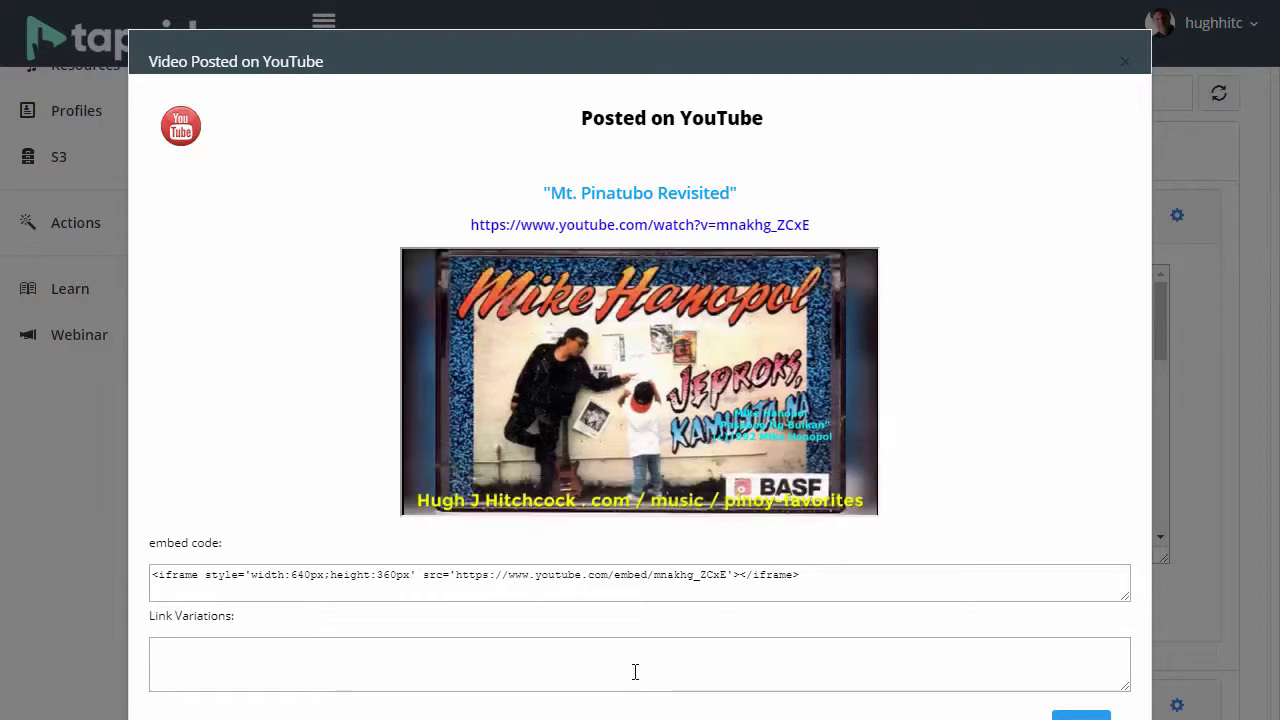
{"action": "mouse_move", "coordinate": [433, 518]}
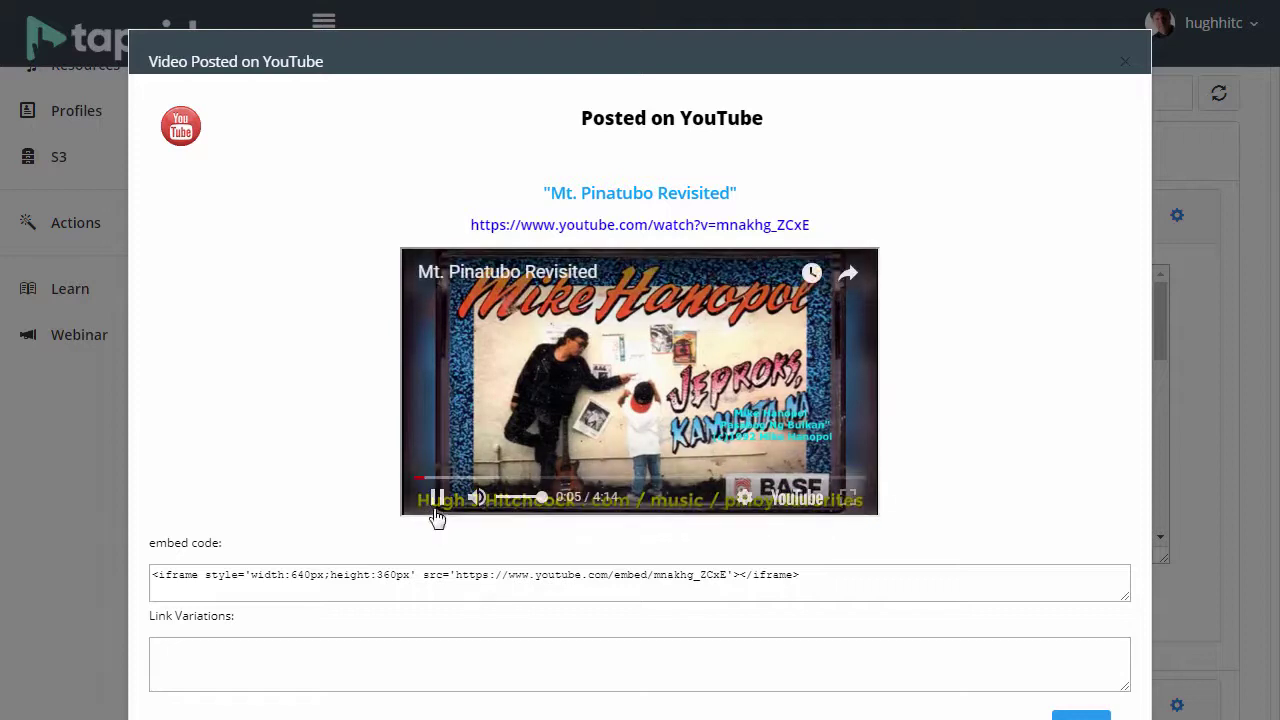
{"action": "key", "text": "Escape"}
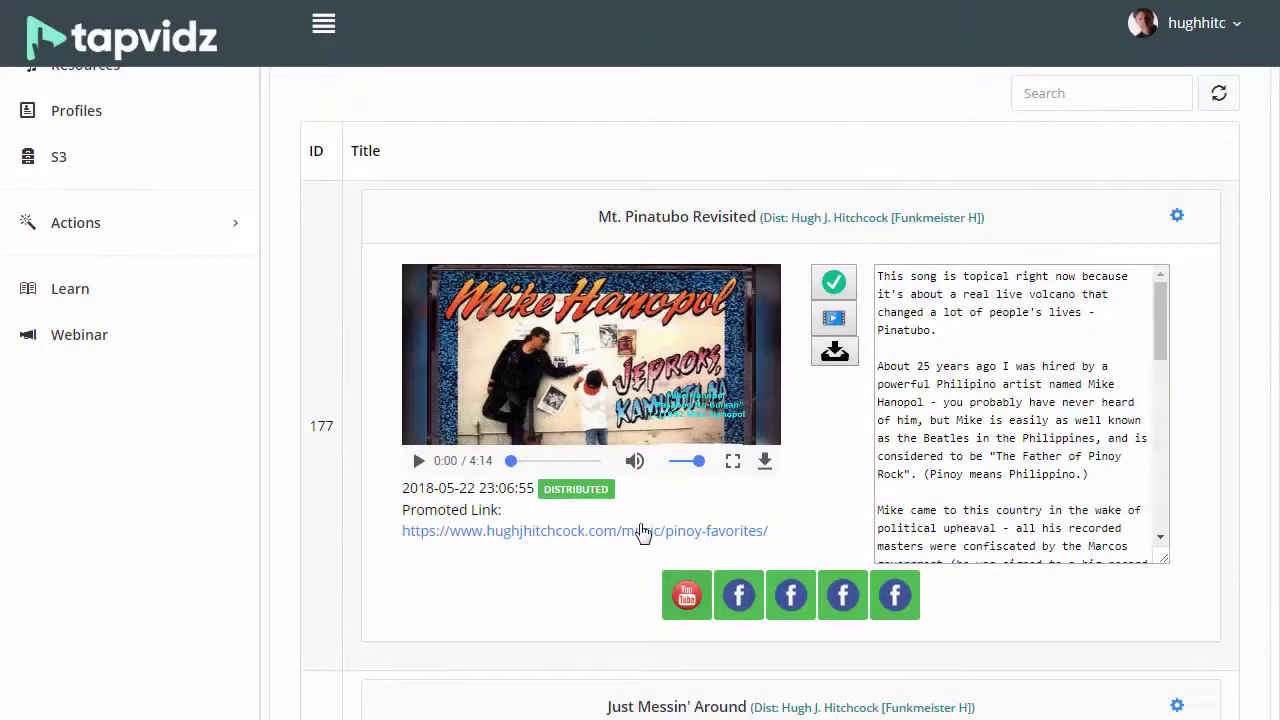
- Inspect the first and last Facebook postings of Mt. Pinatubo Revisited and check Facebook's notifications about the uploaded videos
{"action": "left_click", "coordinate": [740, 603]}
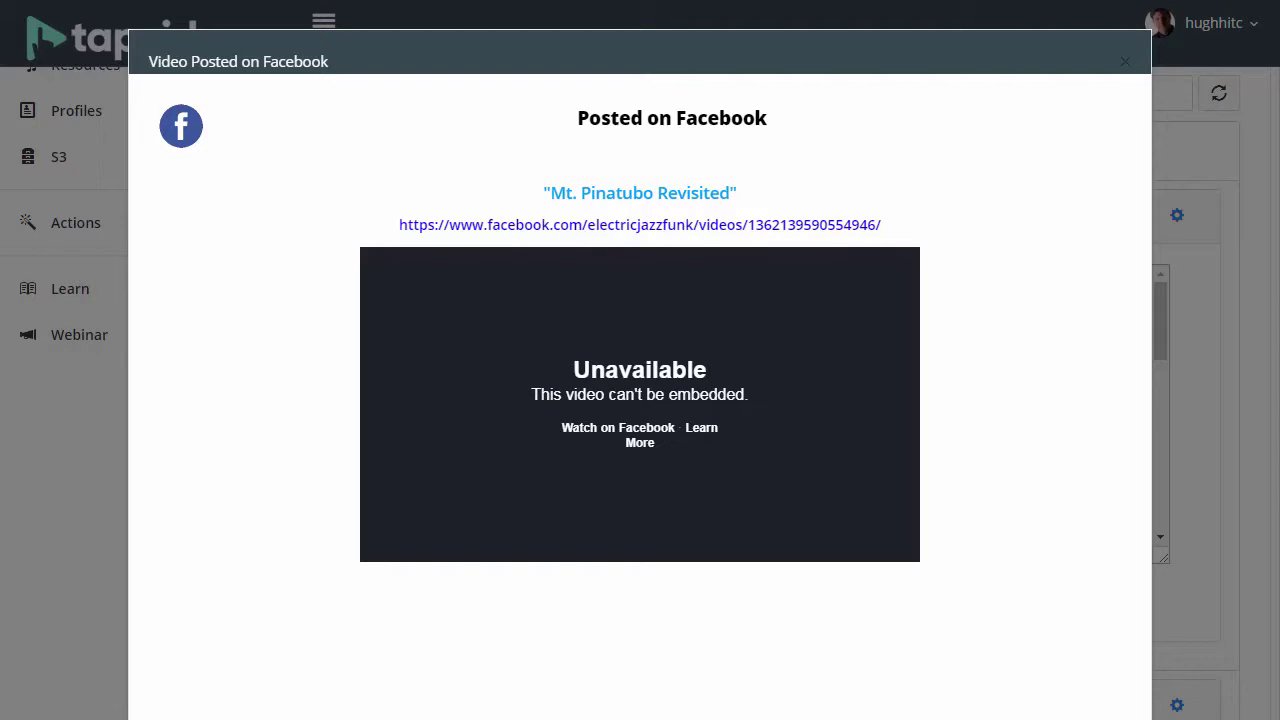
{"action": "key", "text": "Escape"}
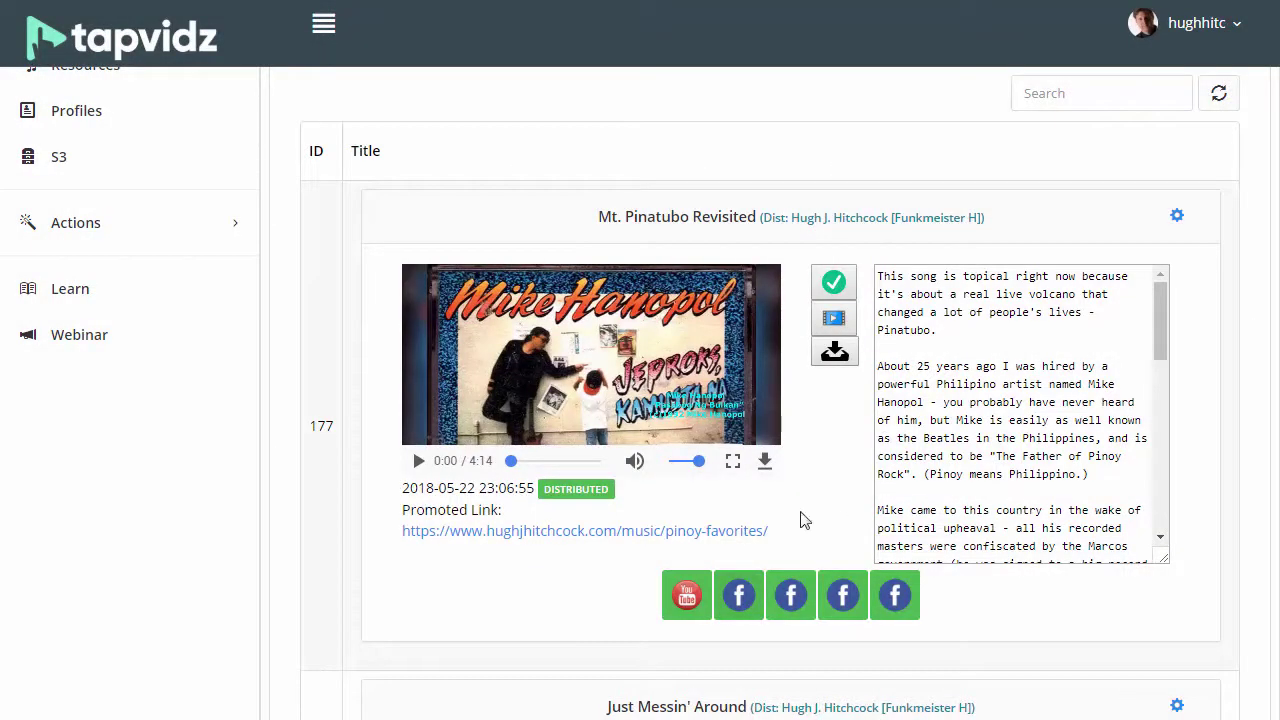
{"action": "left_click", "coordinate": [898, 596]}
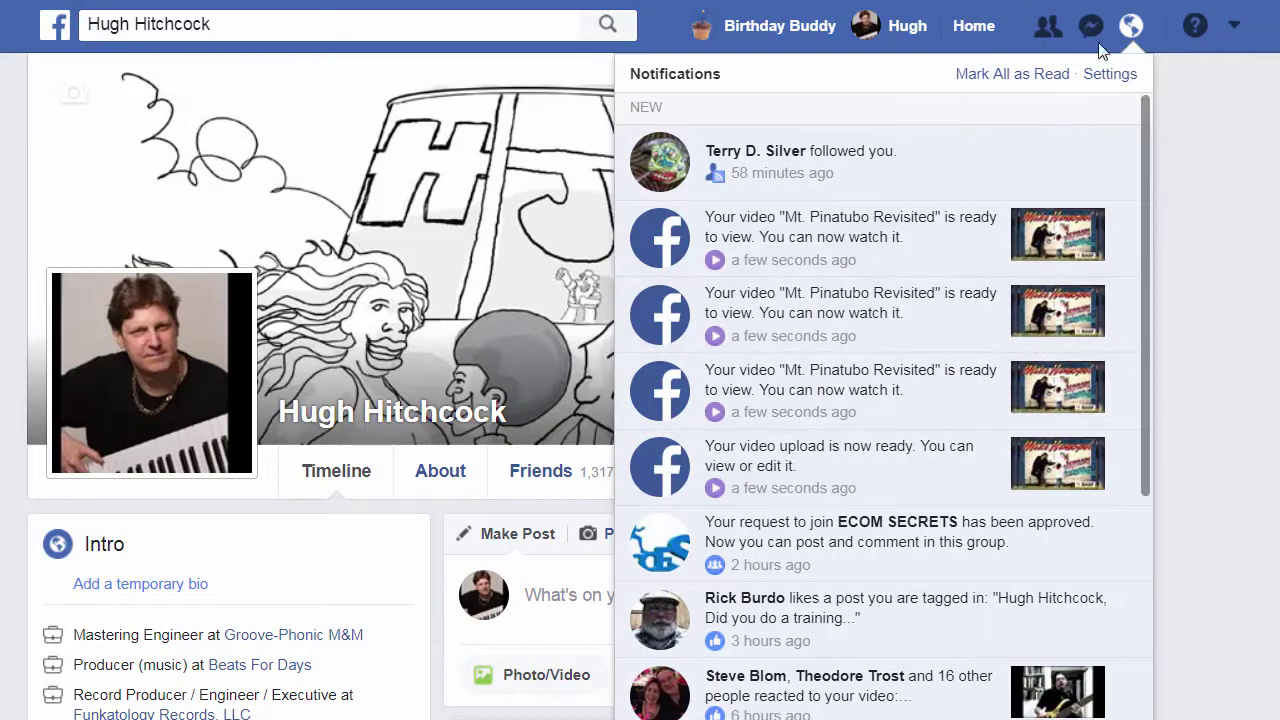
{"action": "left_click", "coordinate": [1130, 28]}
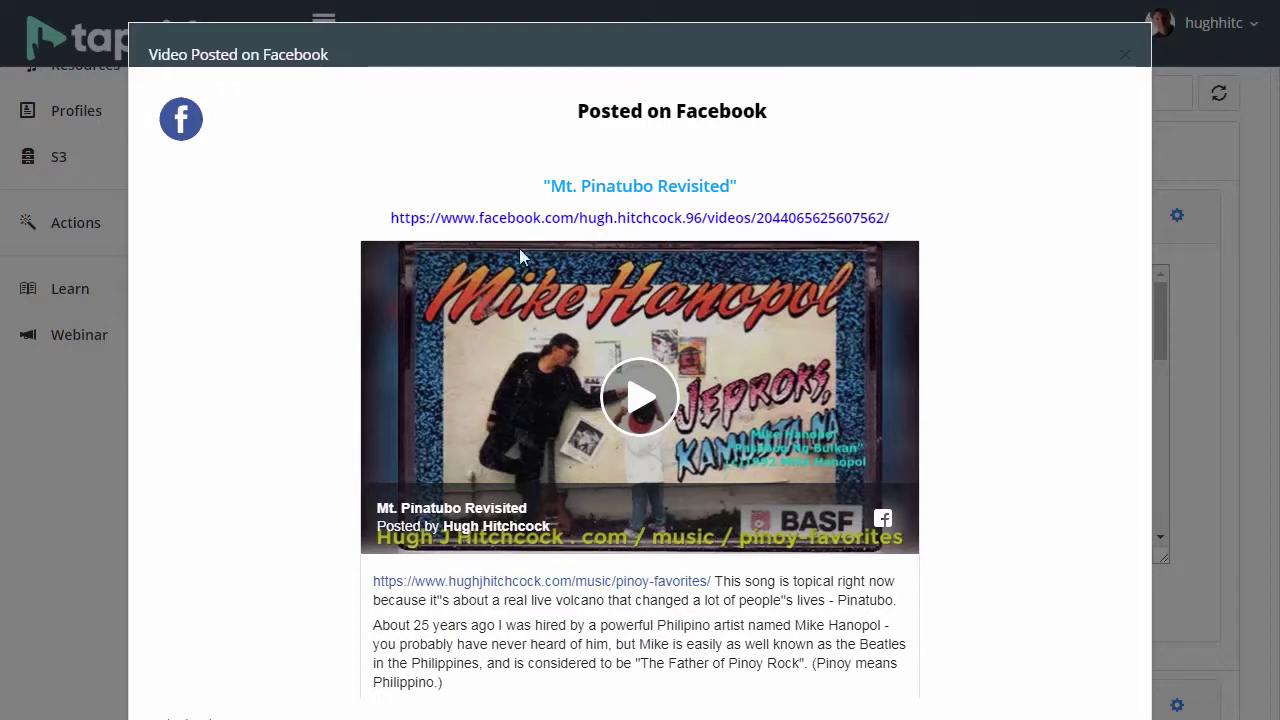
- Follow the last Facebook posting's link to the video, and examine the matching post on the personal profile's timeline
{"action": "left_click", "coordinate": [515, 218]}
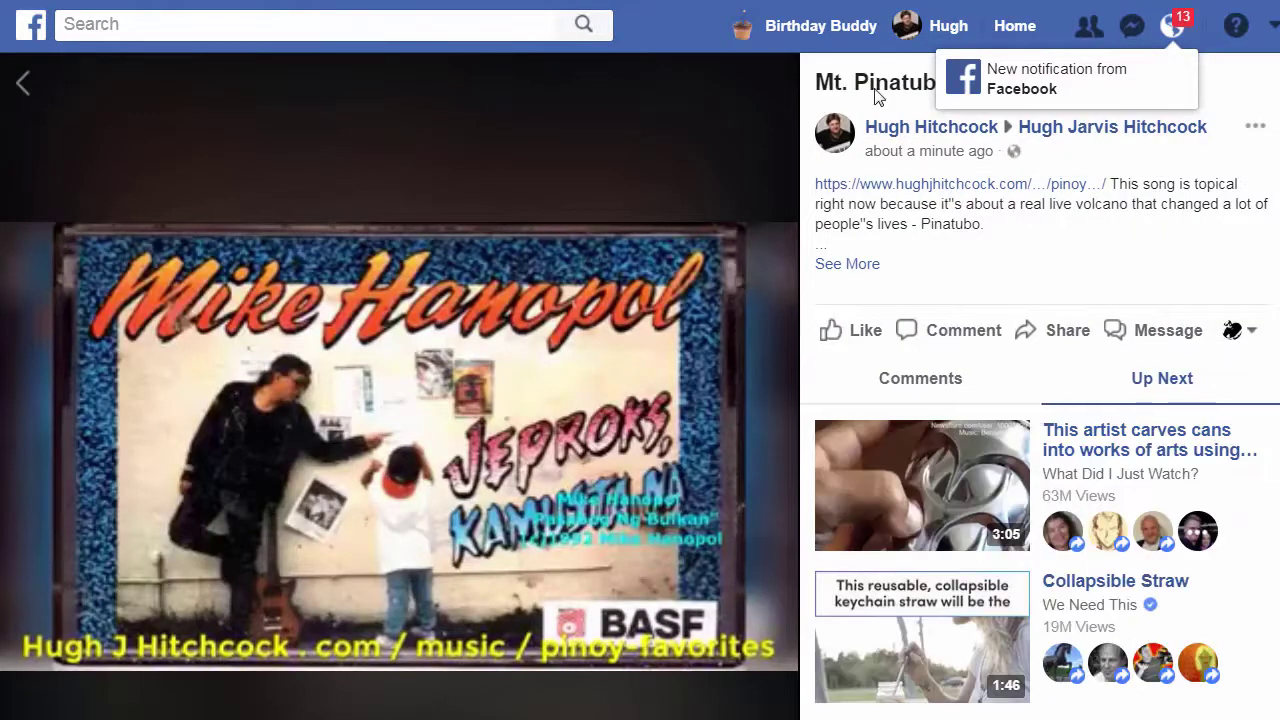
{"action": "left_click", "coordinate": [950, 27]}
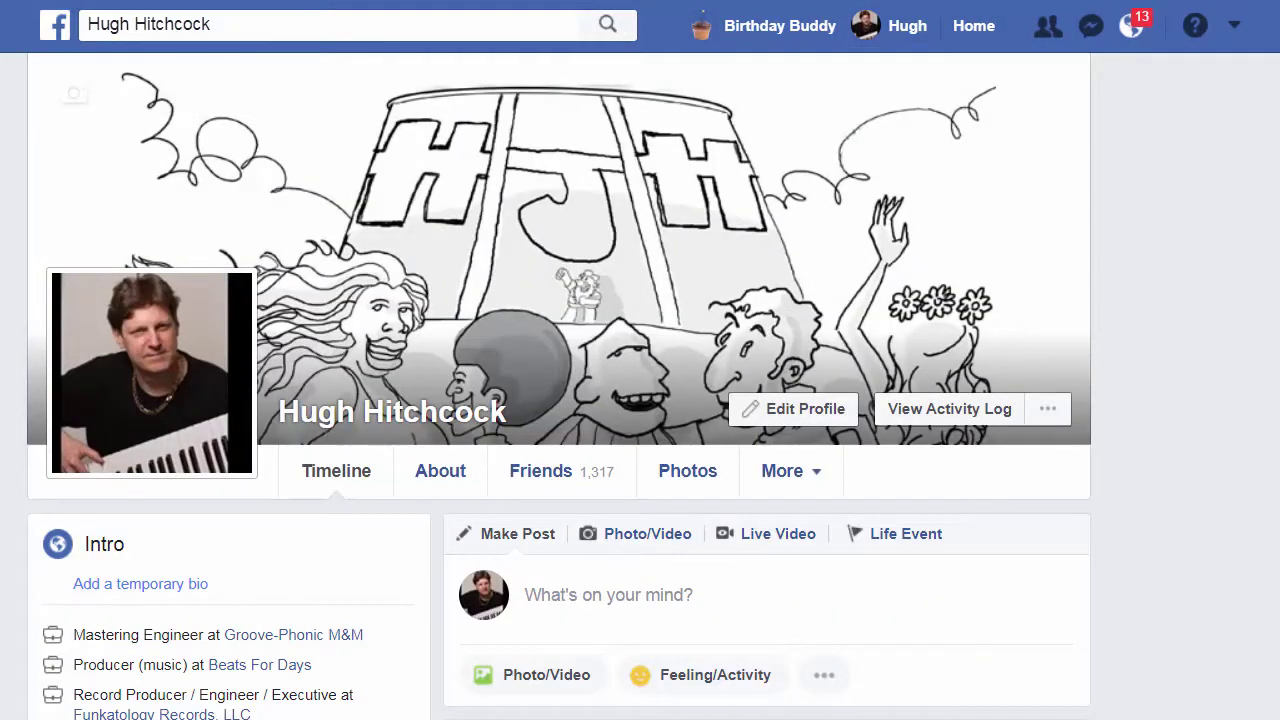
{"action": "scroll", "coordinate": [1268, 322], "scroll_direction": "down", "scroll_amount": 6}
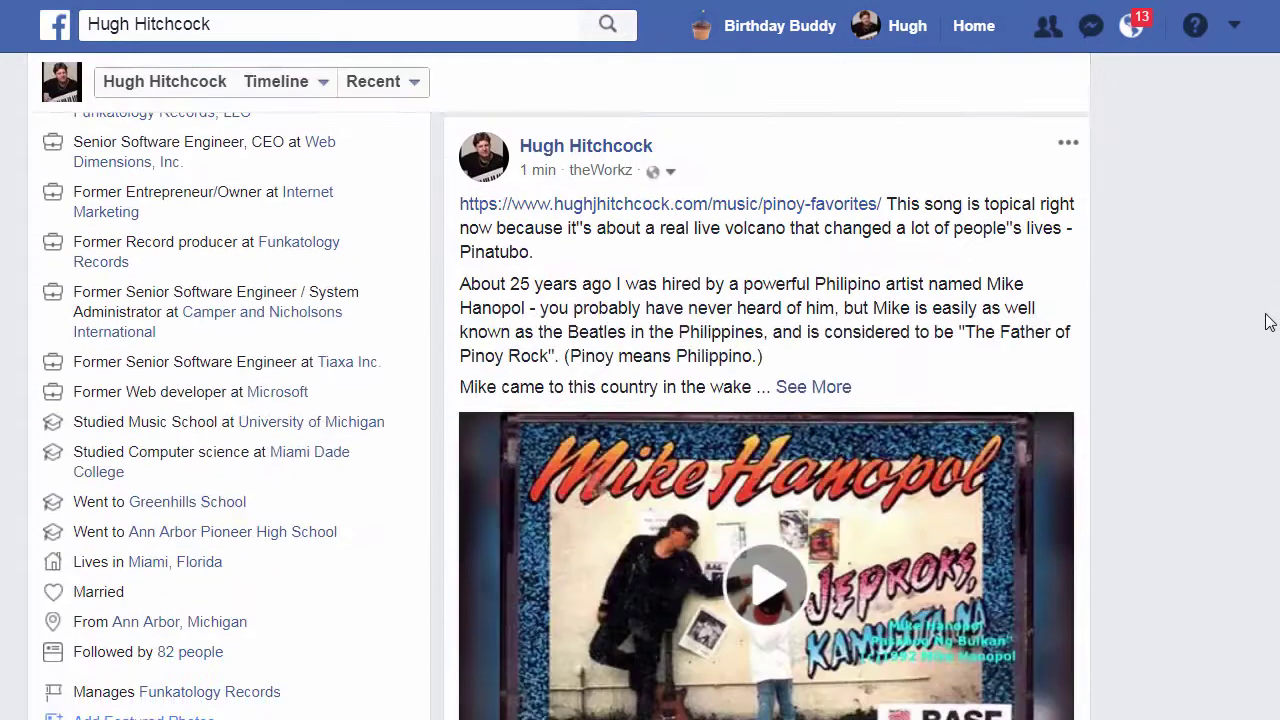
{"action": "scroll", "coordinate": [1268, 322], "scroll_direction": "down", "scroll_amount": 1}
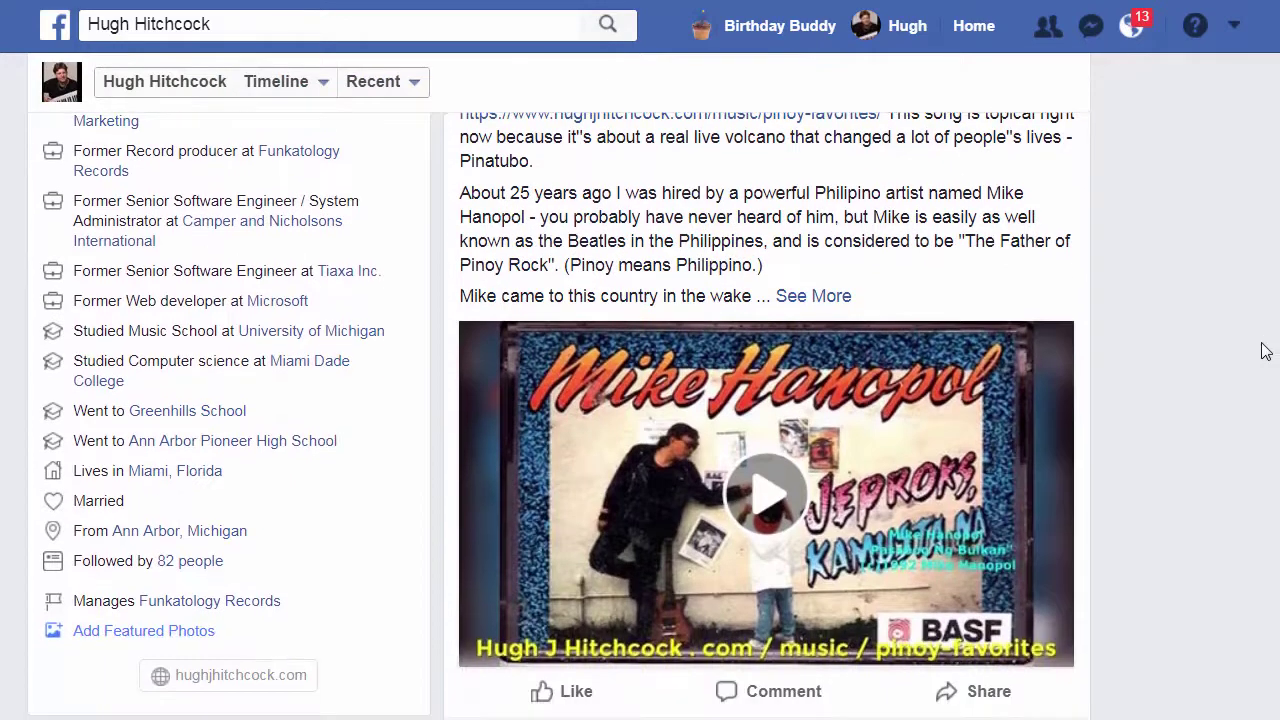
{"action": "scroll", "coordinate": [1265, 350], "scroll_direction": "up", "scroll_amount": 2}
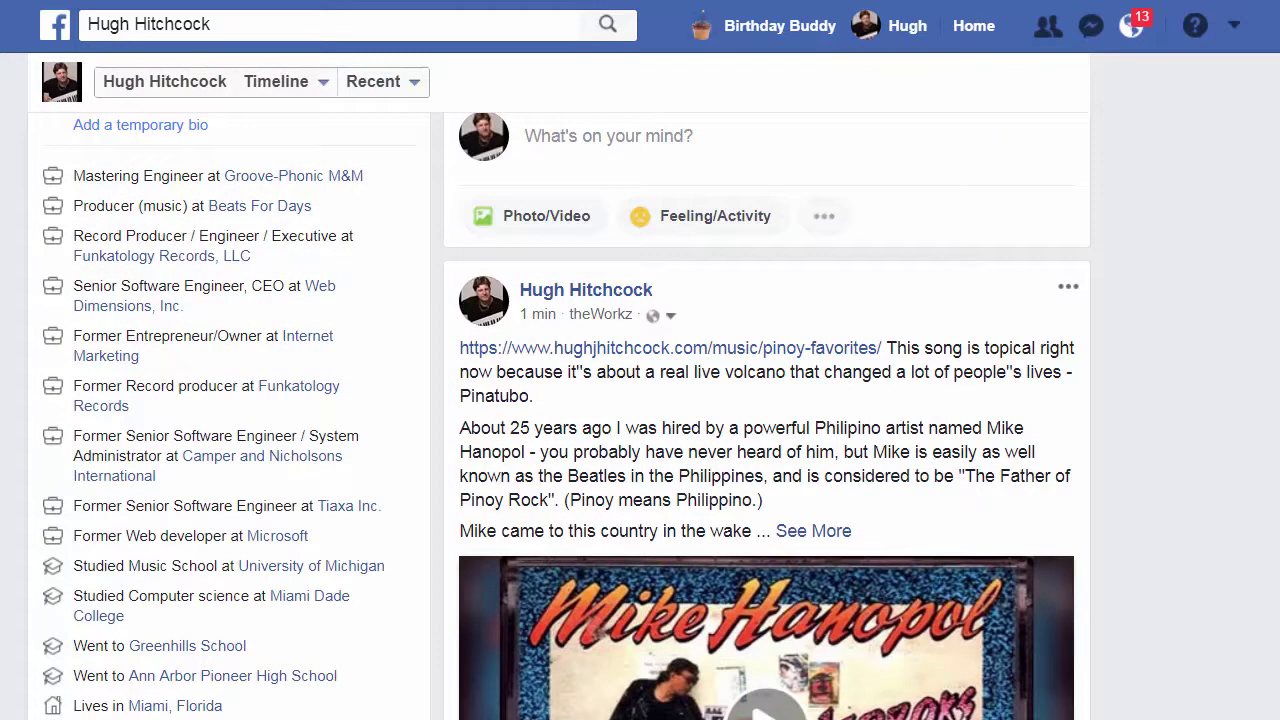
{"action": "scroll", "coordinate": [1270, 320], "scroll_direction": "up", "scroll_amount": 4}
- Open the Beats For Days post of Mt. Pinatubo Revisited from the Facebook notifications and view its description
{"action": "left_click", "coordinate": [1147, 28]}
{"action": "left_click", "coordinate": [850, 228]}
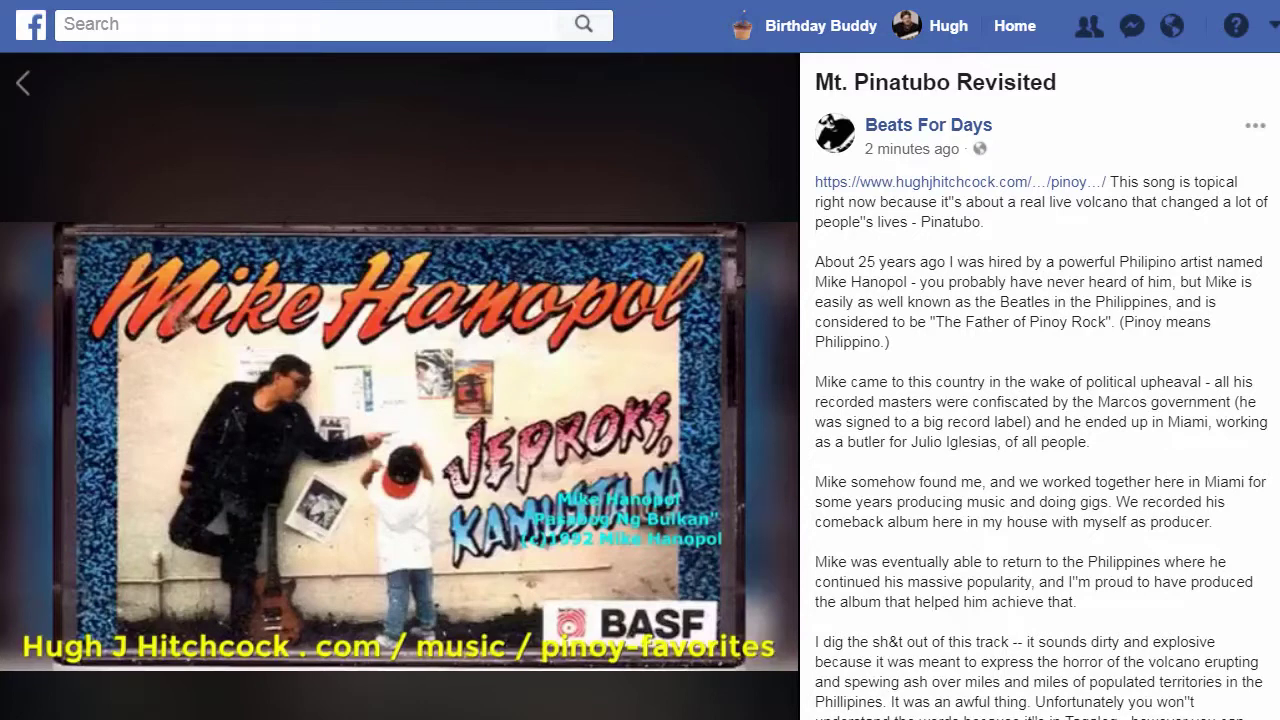
{"action": "scroll", "coordinate": [1040, 386], "scroll_direction": "down", "scroll_amount": 1}
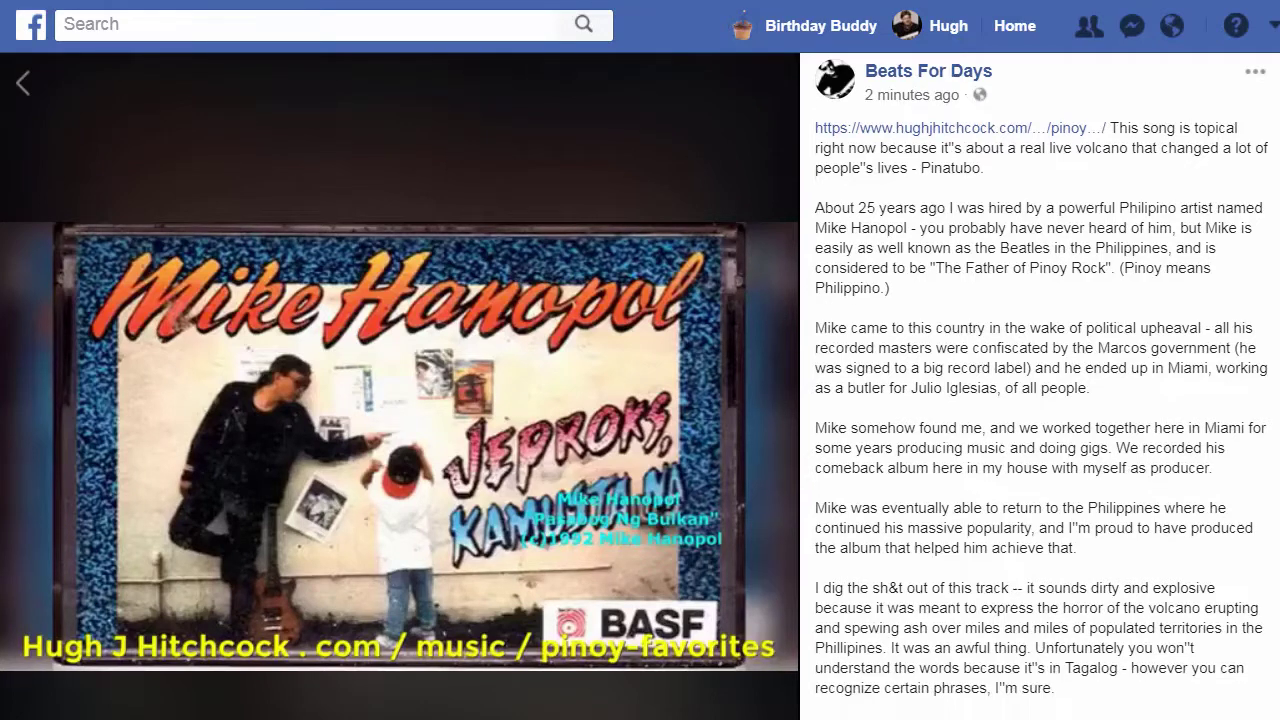
{"action": "scroll", "coordinate": [1040, 386], "scroll_direction": "up", "scroll_amount": 1}
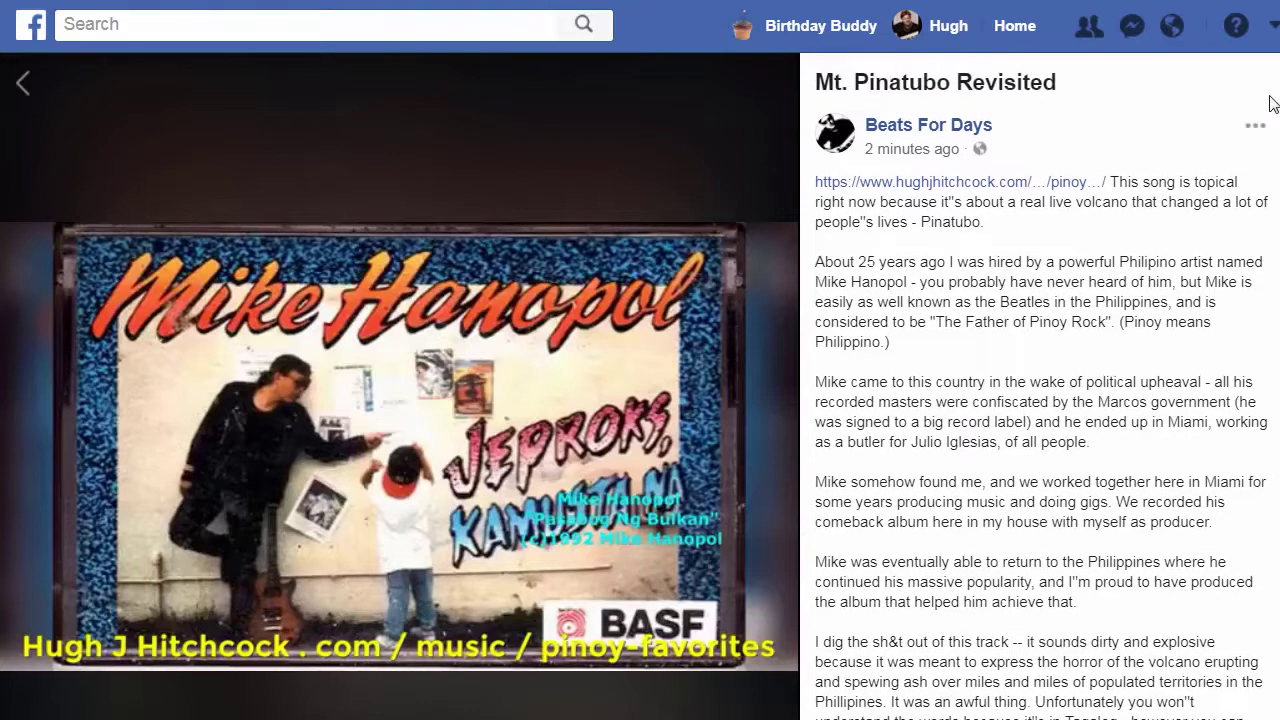
- Visit the Pinoy Favorites page promoted in the Beats For Days post, return, and read the description through its hashtags
{"action": "left_click", "coordinate": [889, 190]}
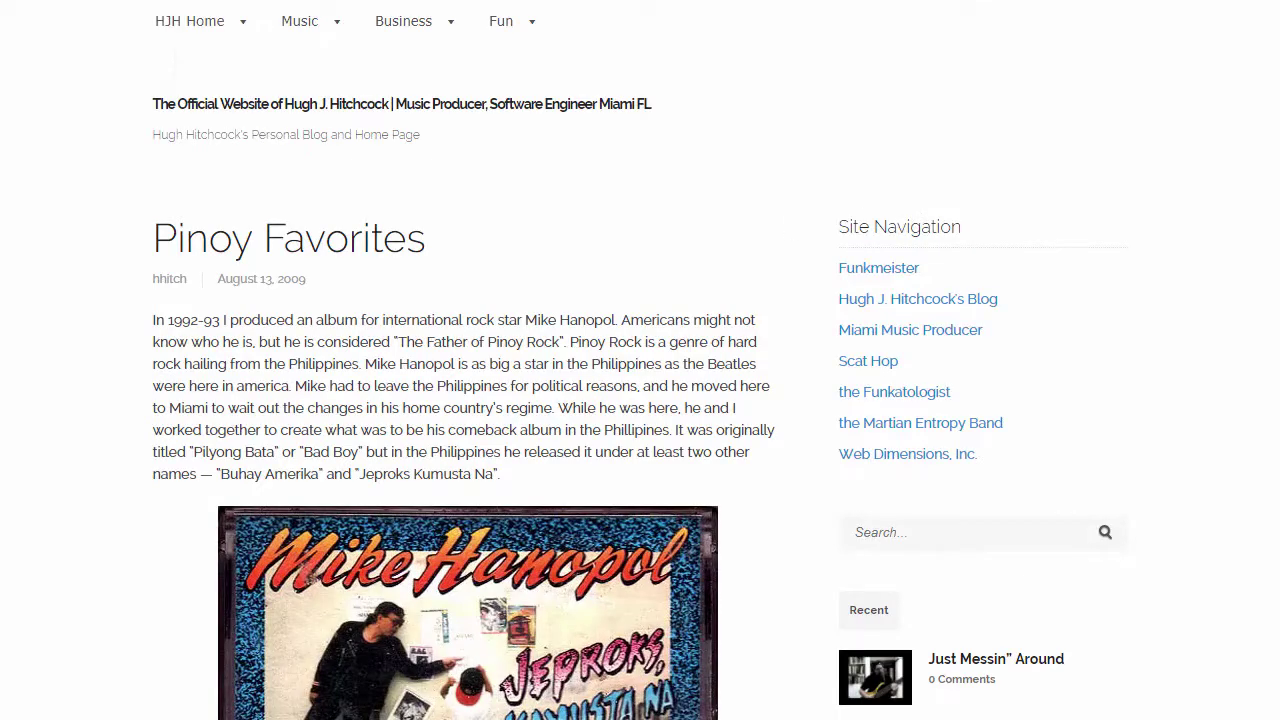
{"action": "key", "text": "alt+Left"}
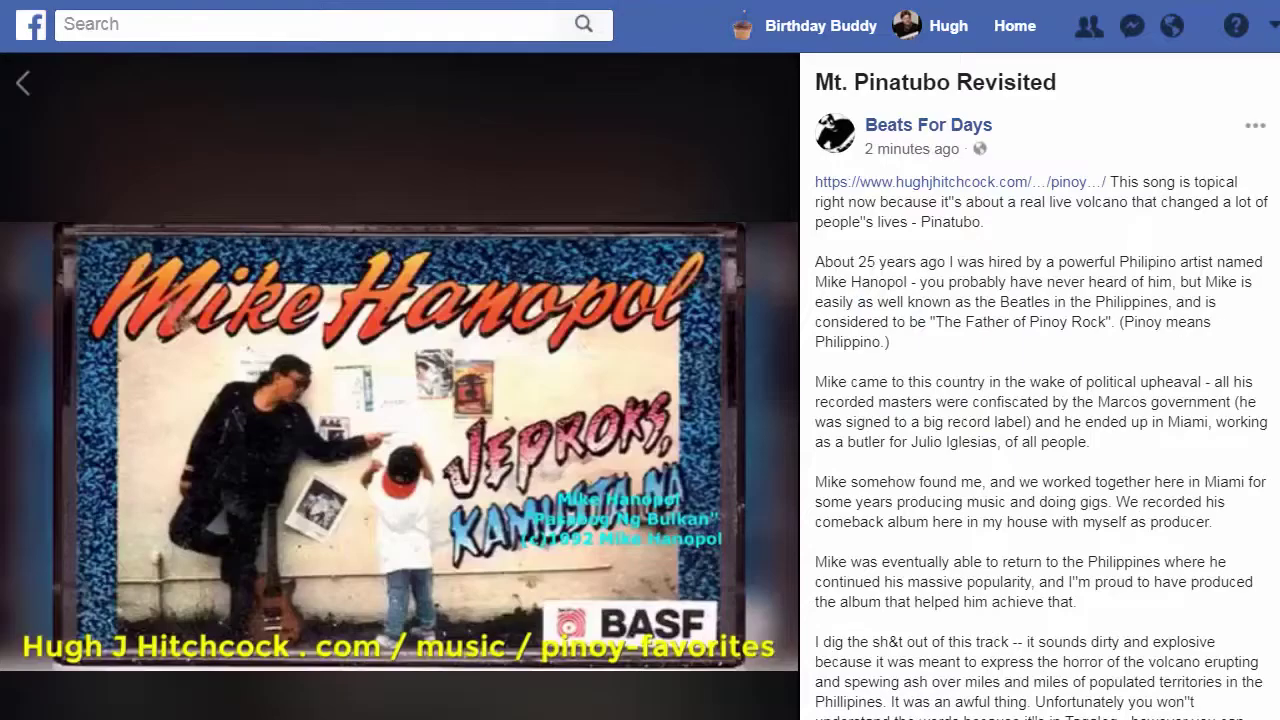
{"action": "scroll", "coordinate": [1040, 400], "scroll_direction": "down", "scroll_amount": 3}
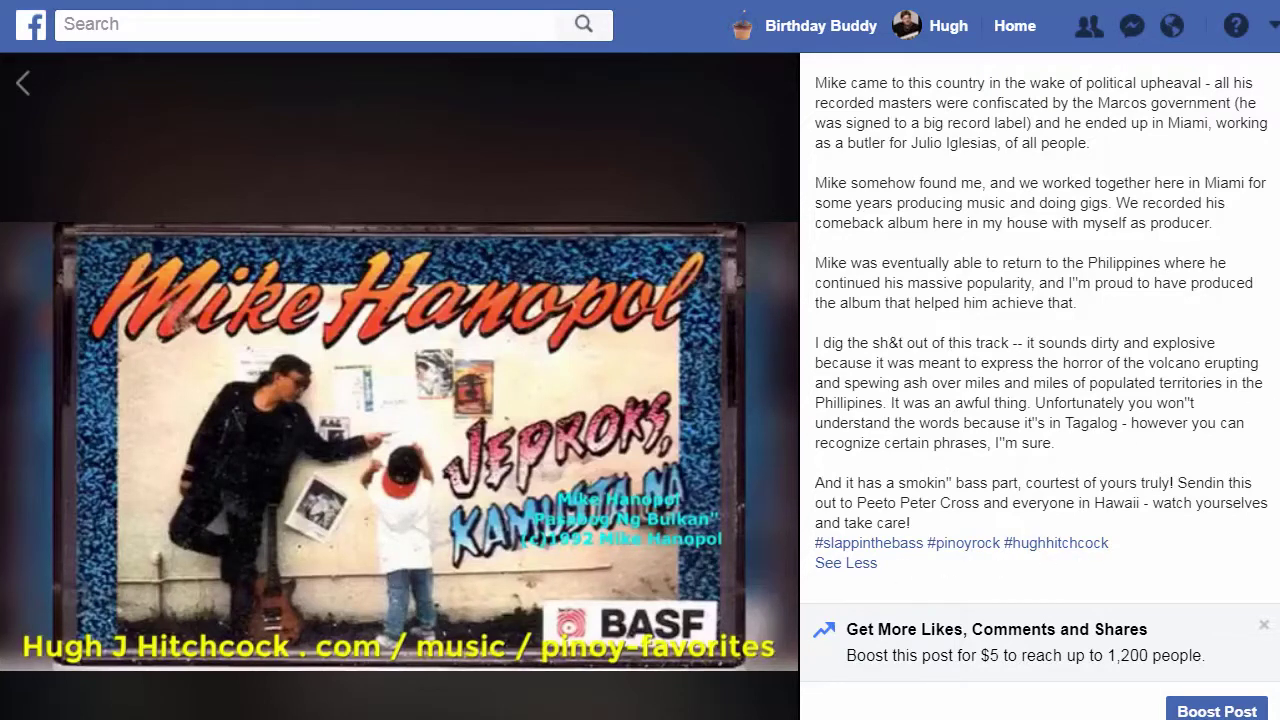
{"action": "scroll", "coordinate": [1040, 400], "scroll_direction": "down", "scroll_amount": 2}
{"action": "scroll", "coordinate": [1272, 174], "scroll_direction": "up", "scroll_amount": 5}
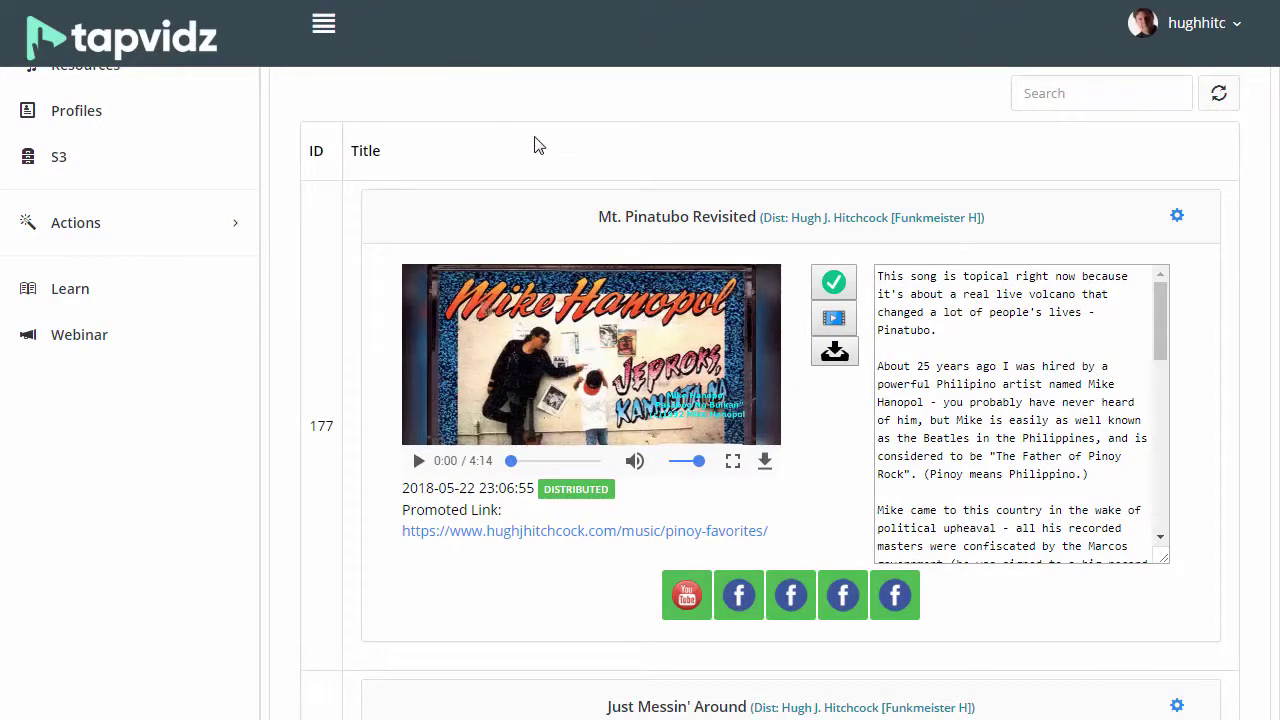
- Switch back to TapVIDz, open the Syndication Reporting page, and check the YouTube link shared to linkindexr
{"action": "scroll", "coordinate": [1272, 140], "scroll_direction": "up", "scroll_amount": 3}
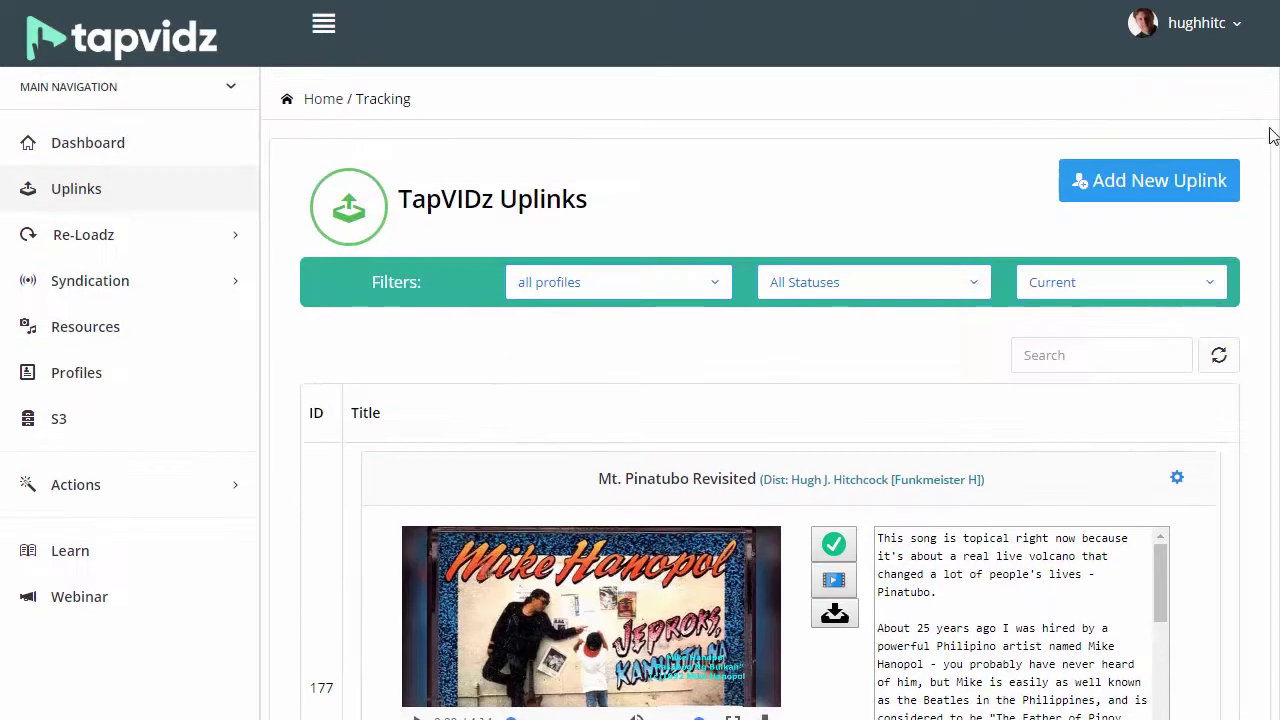
{"action": "left_click", "coordinate": [75, 290]}
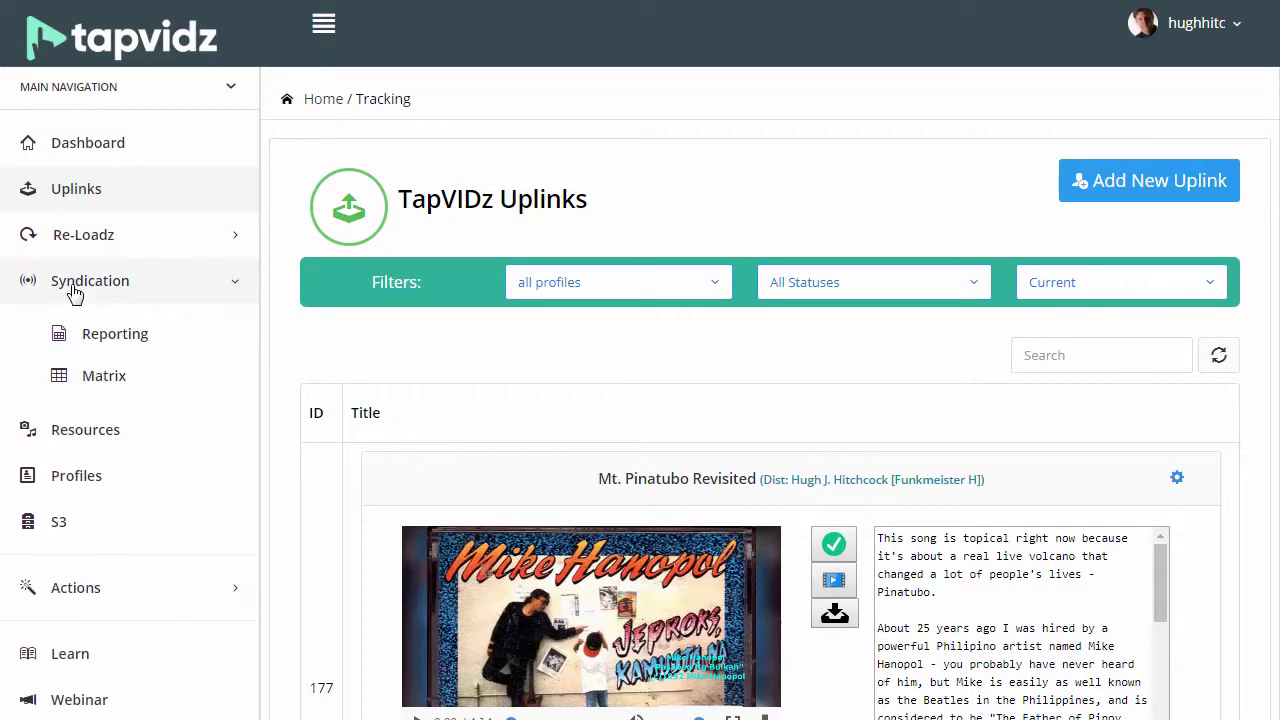
{"action": "left_click", "coordinate": [110, 340]}
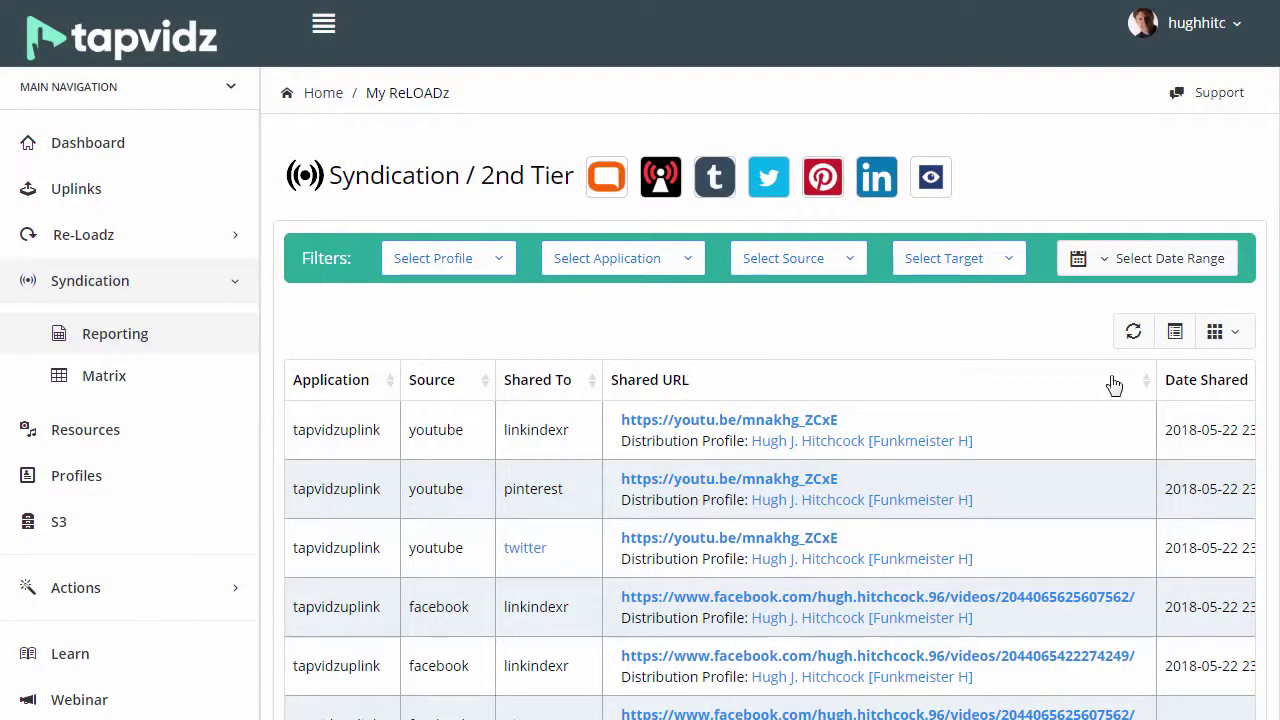
{"action": "left_click", "coordinate": [748, 427]}
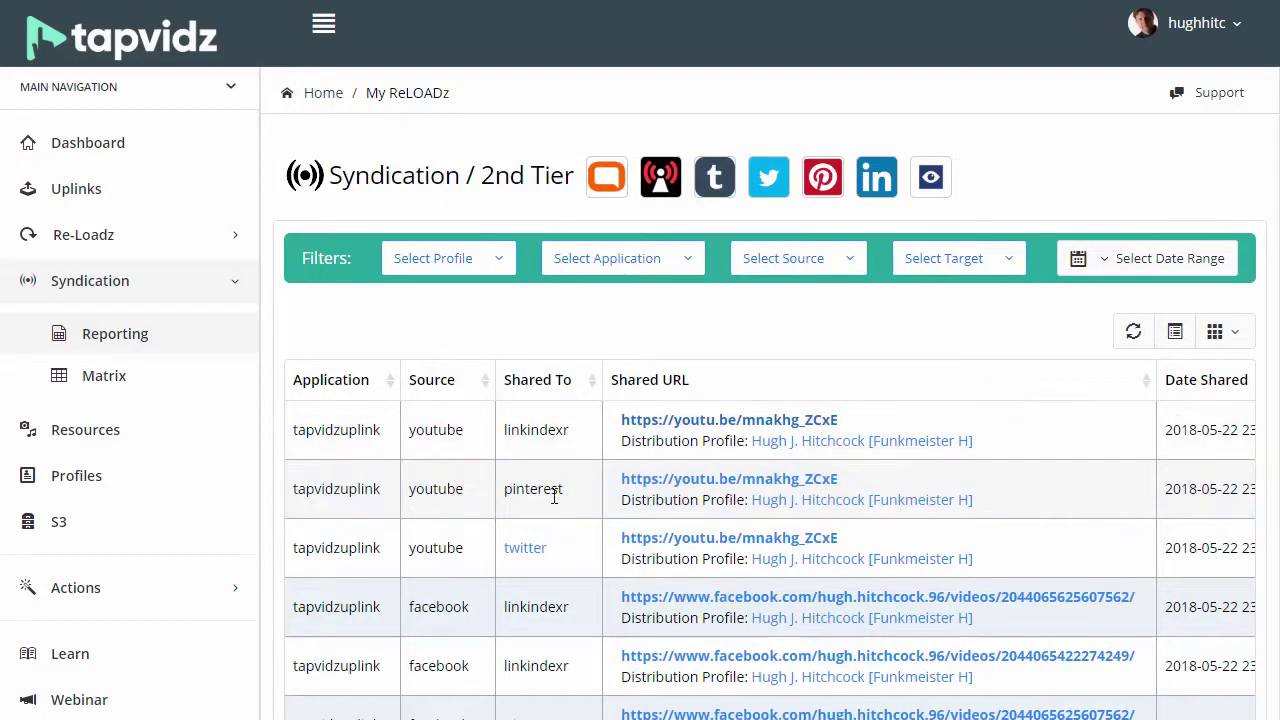
- Open the Twitter share of the YouTube video from the report and look through The Funkatologist's tweets
{"action": "left_click", "coordinate": [526, 549]}
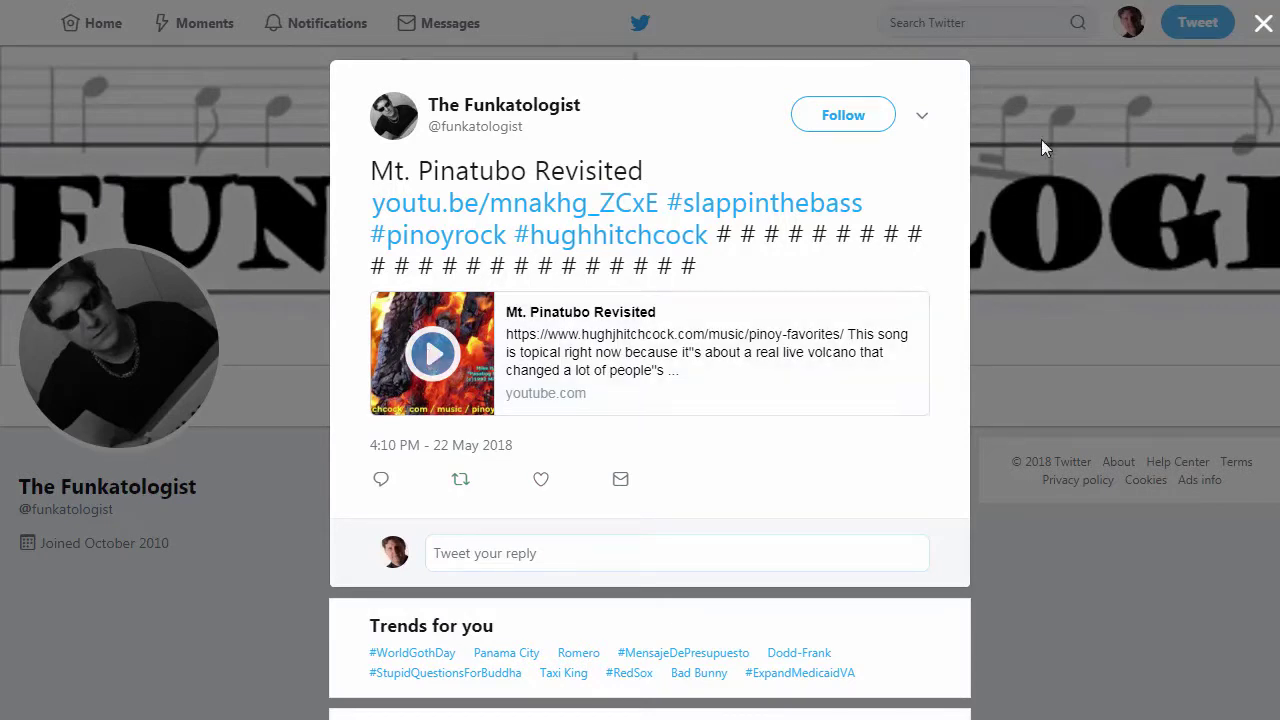
{"action": "left_click", "coordinate": [1262, 26]}
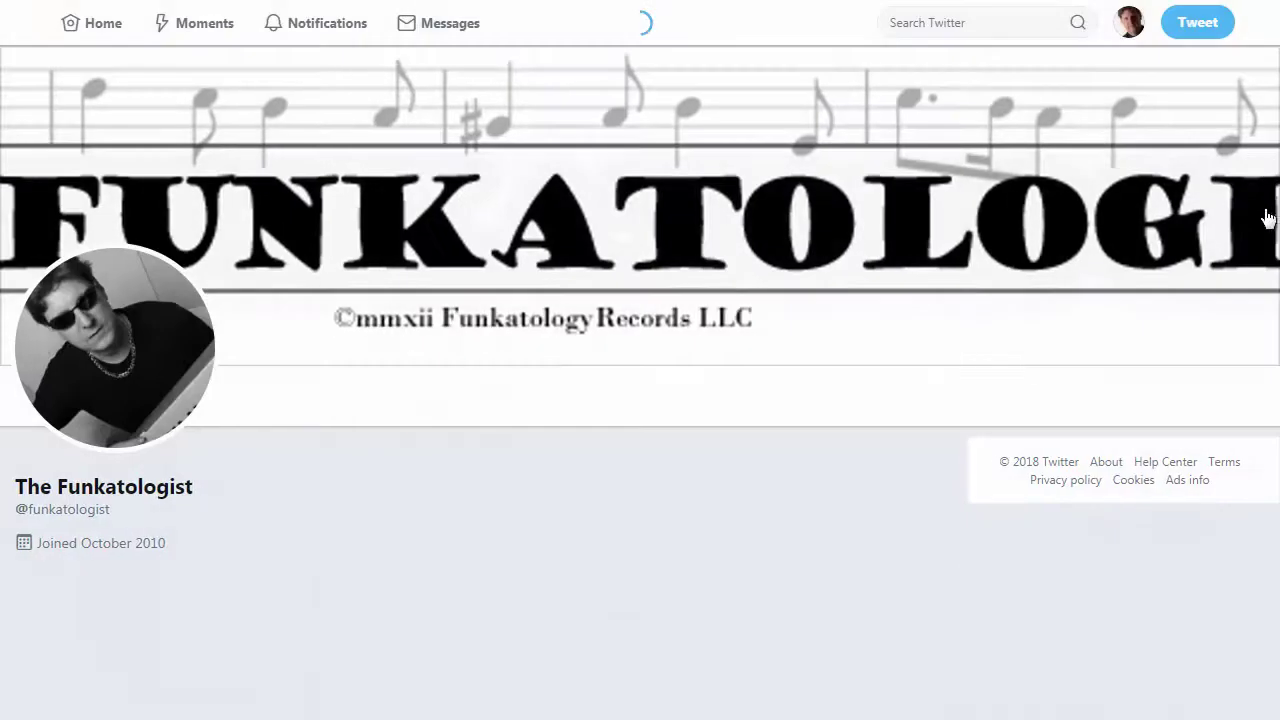
{"action": "scroll", "coordinate": [786, 389], "scroll_direction": "down", "scroll_amount": 10}
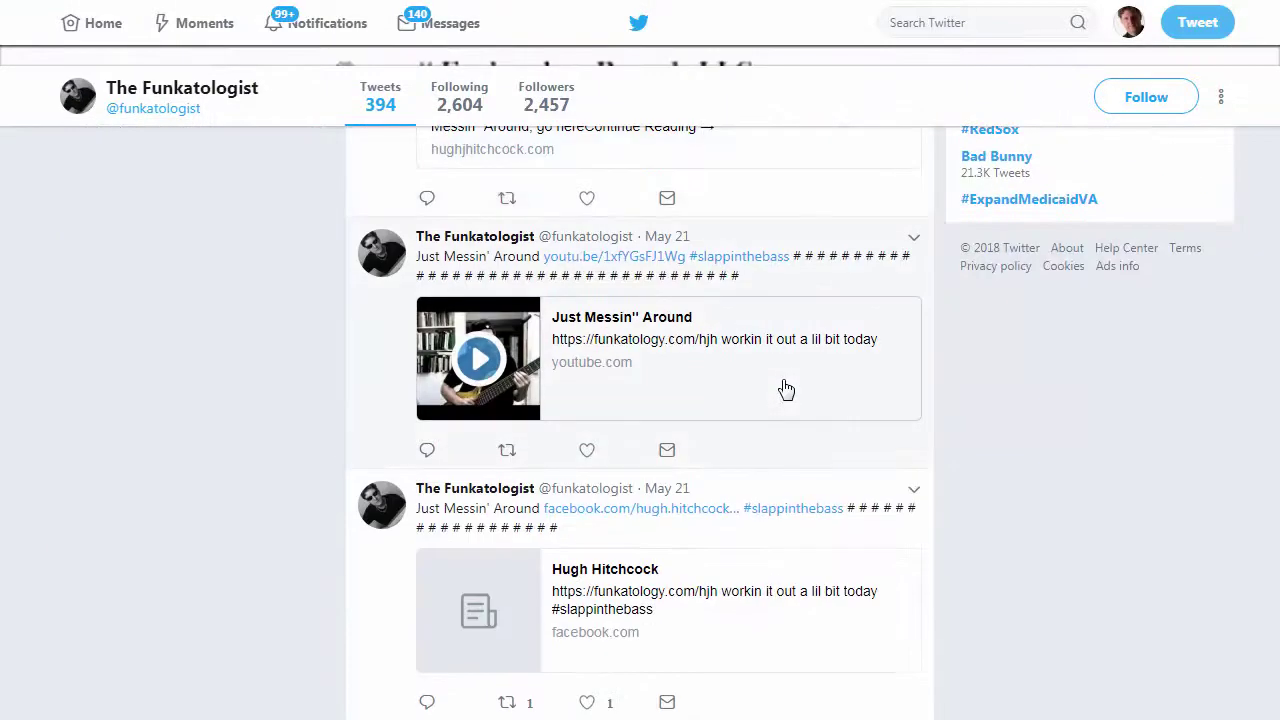
{"action": "scroll", "coordinate": [786, 389], "scroll_direction": "down", "scroll_amount": 1}
{"action": "scroll", "coordinate": [935, 470], "scroll_direction": "down", "scroll_amount": 1}
{"action": "scroll", "coordinate": [935, 470], "scroll_direction": "down", "scroll_amount": 2}
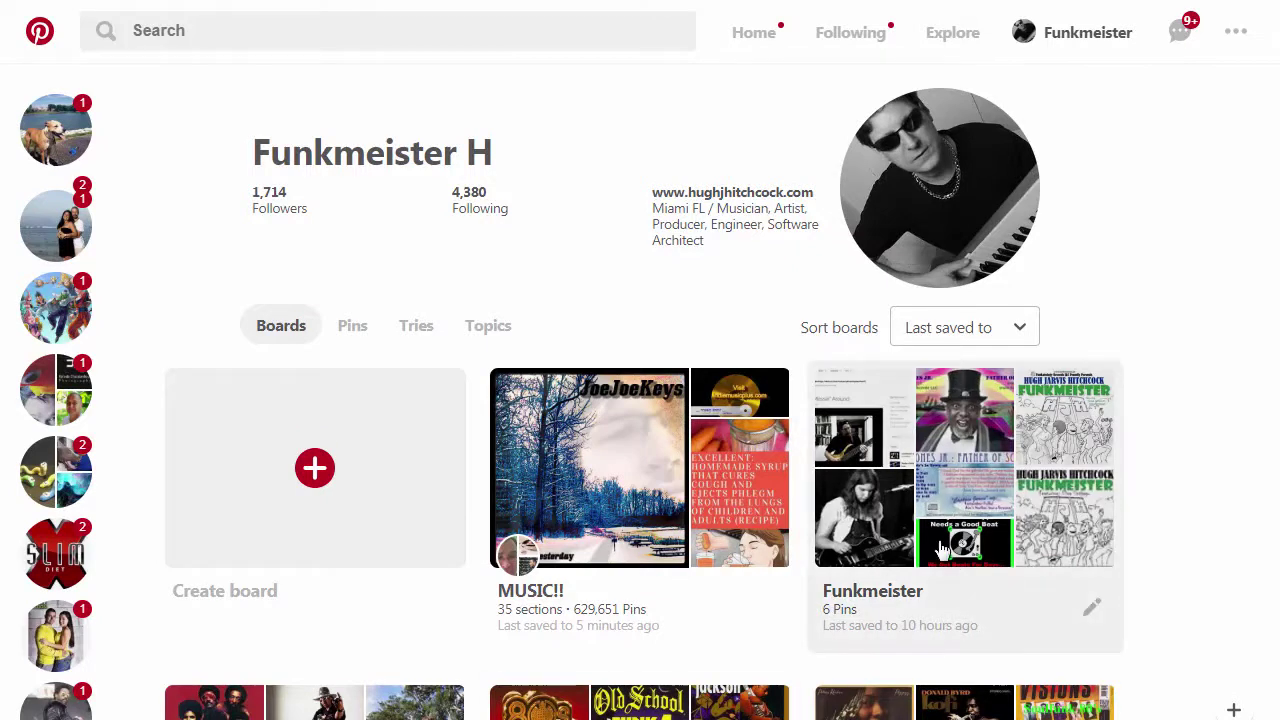
- On Pinterest, open the Just Messin' Around pin in the Funkmeister board, visit its linked blog page, and close it
{"action": "left_click", "coordinate": [865, 440]}
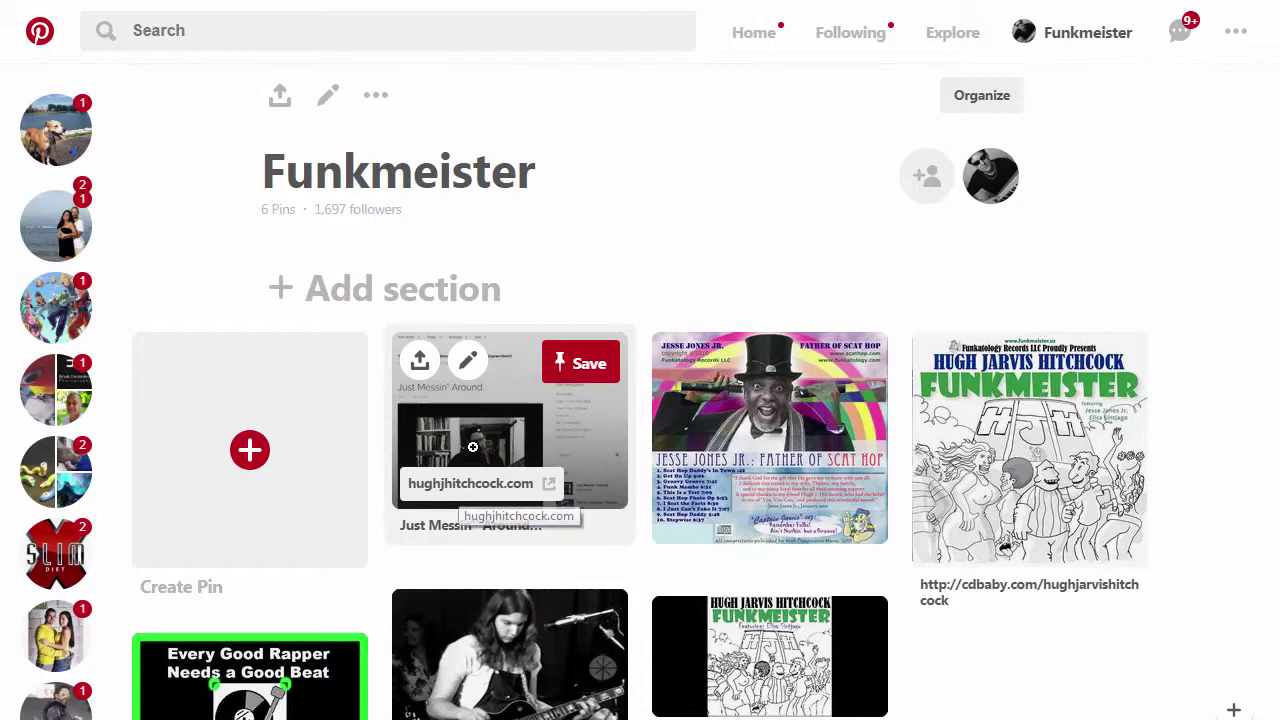
{"action": "left_click", "coordinate": [500, 430]}
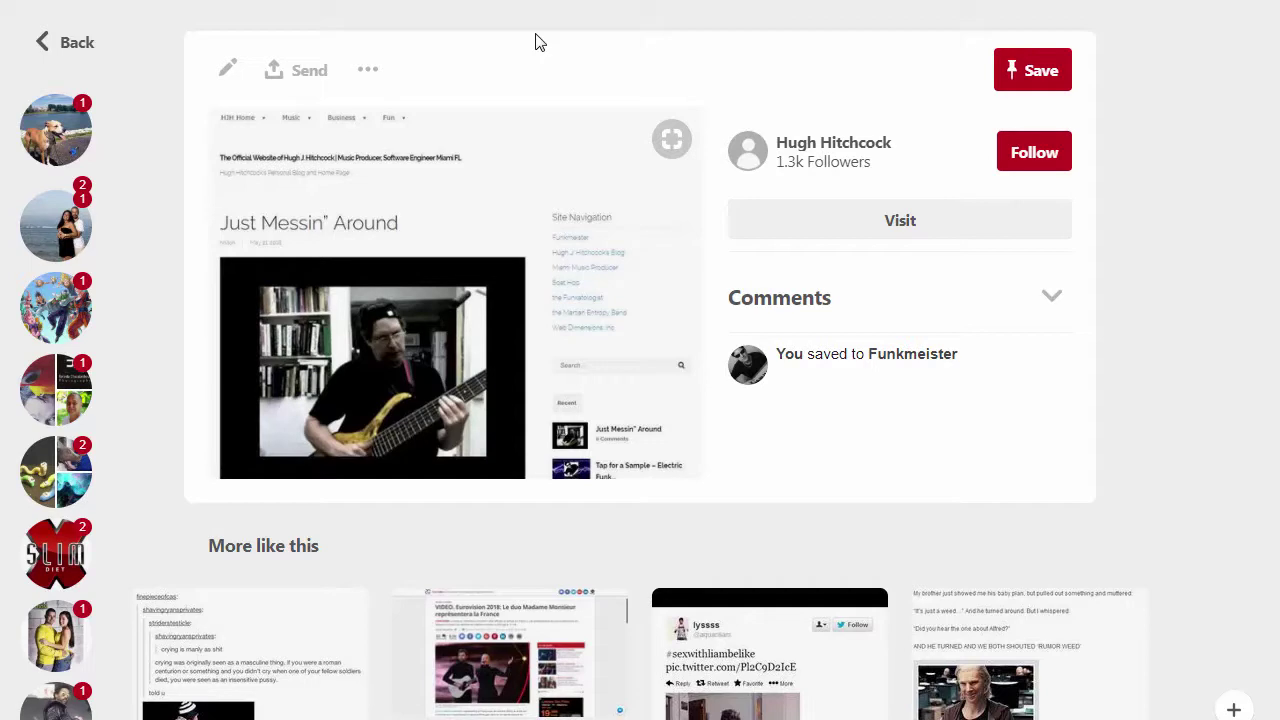
{"action": "left_click", "coordinate": [436, 252]}
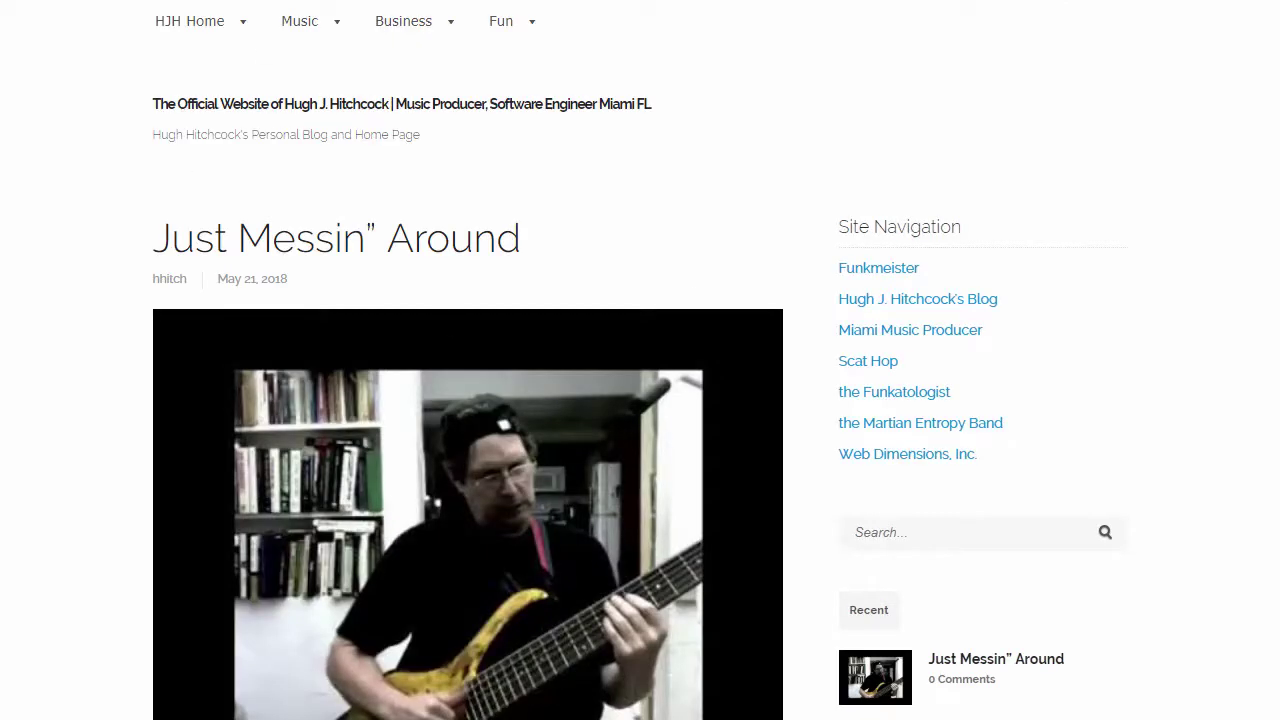
{"action": "key", "text": "ctrl+w"}
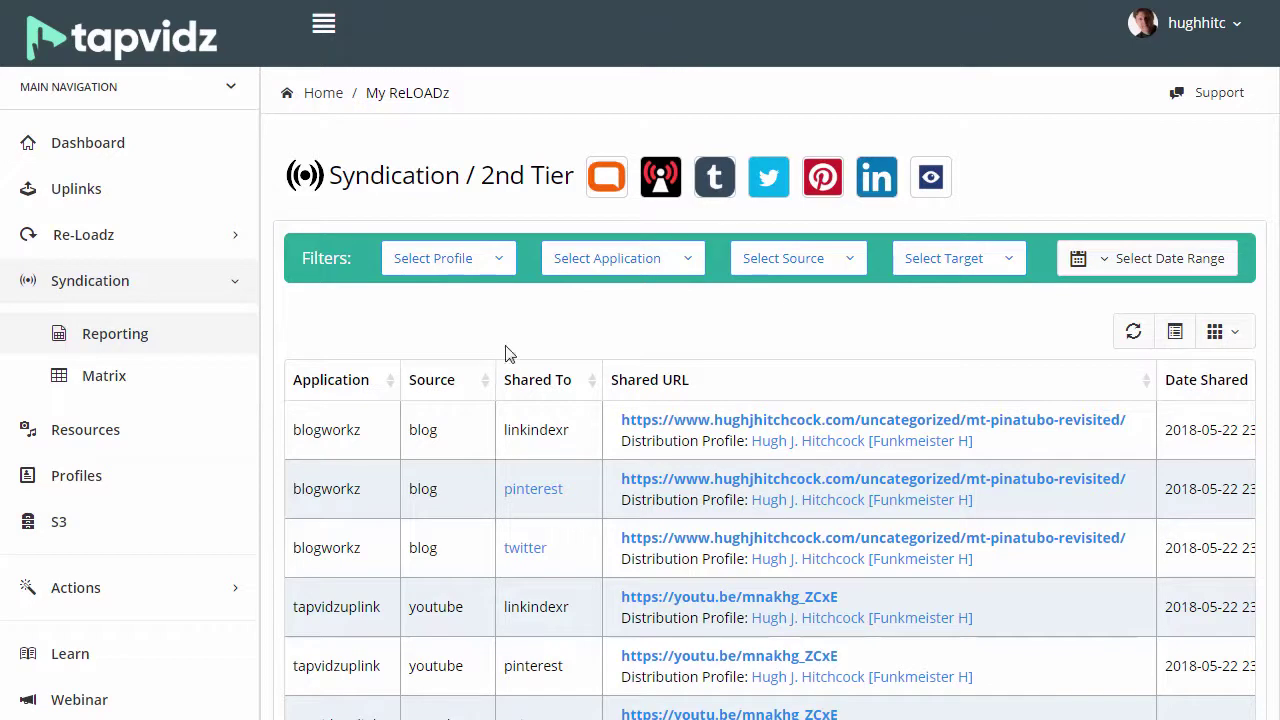
- Open the Pinterest share of the Mt. Pinatubo Revisited blog post from the syndication report and follow the pin to its source
{"action": "left_click", "coordinate": [522, 493]}
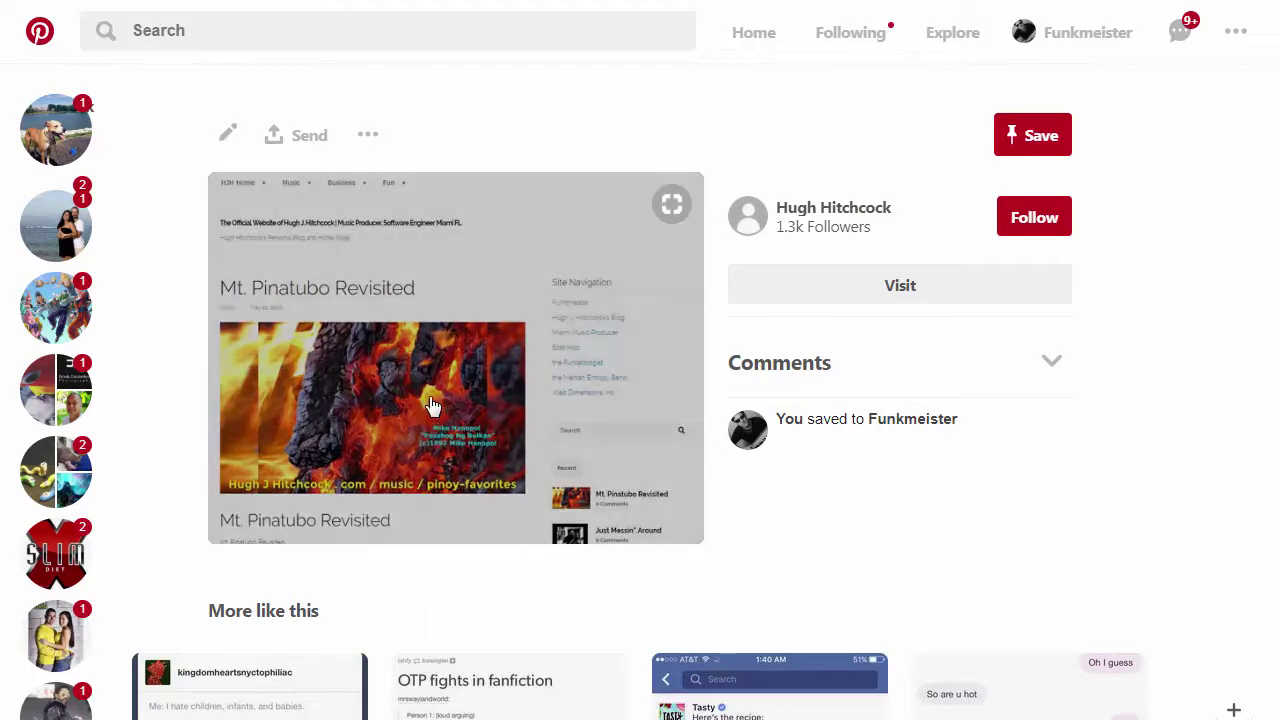
{"action": "left_click", "coordinate": [432, 405]}
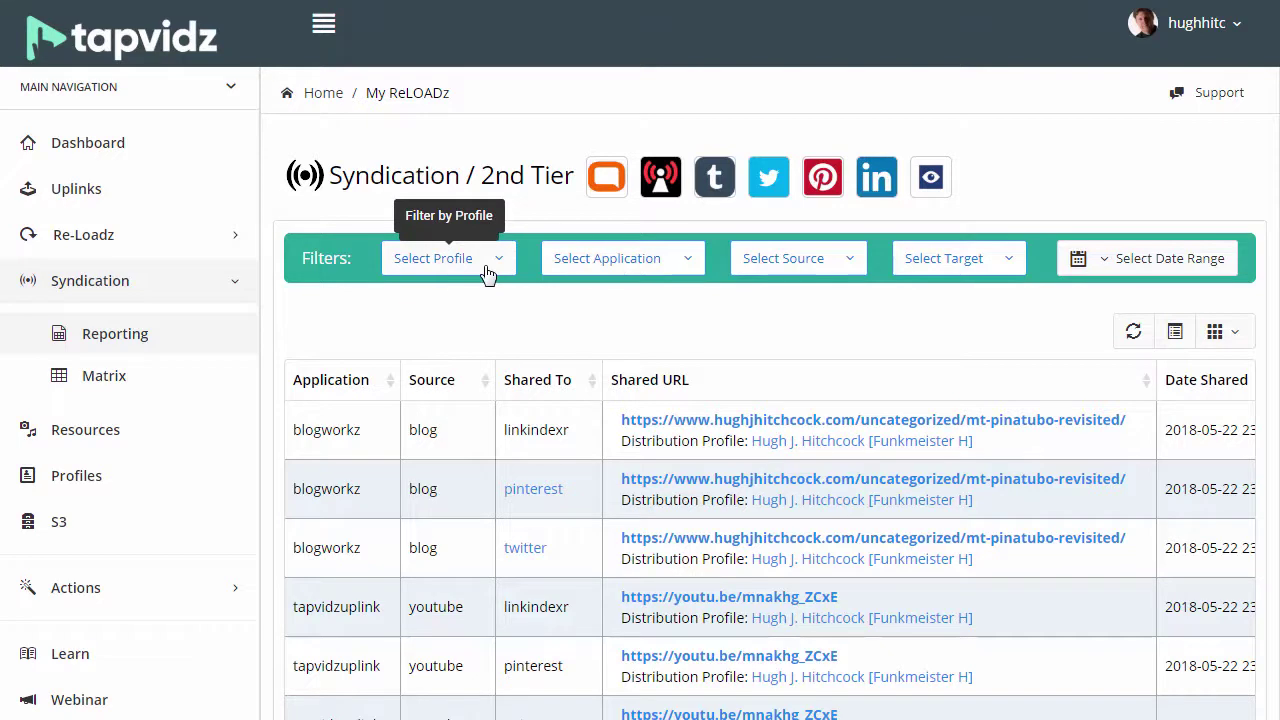
- Filter the syndication report by the Blogworkz application, look through its shares, and narrow the source to Wordpress Blog
{"action": "left_click", "coordinate": [625, 260]}
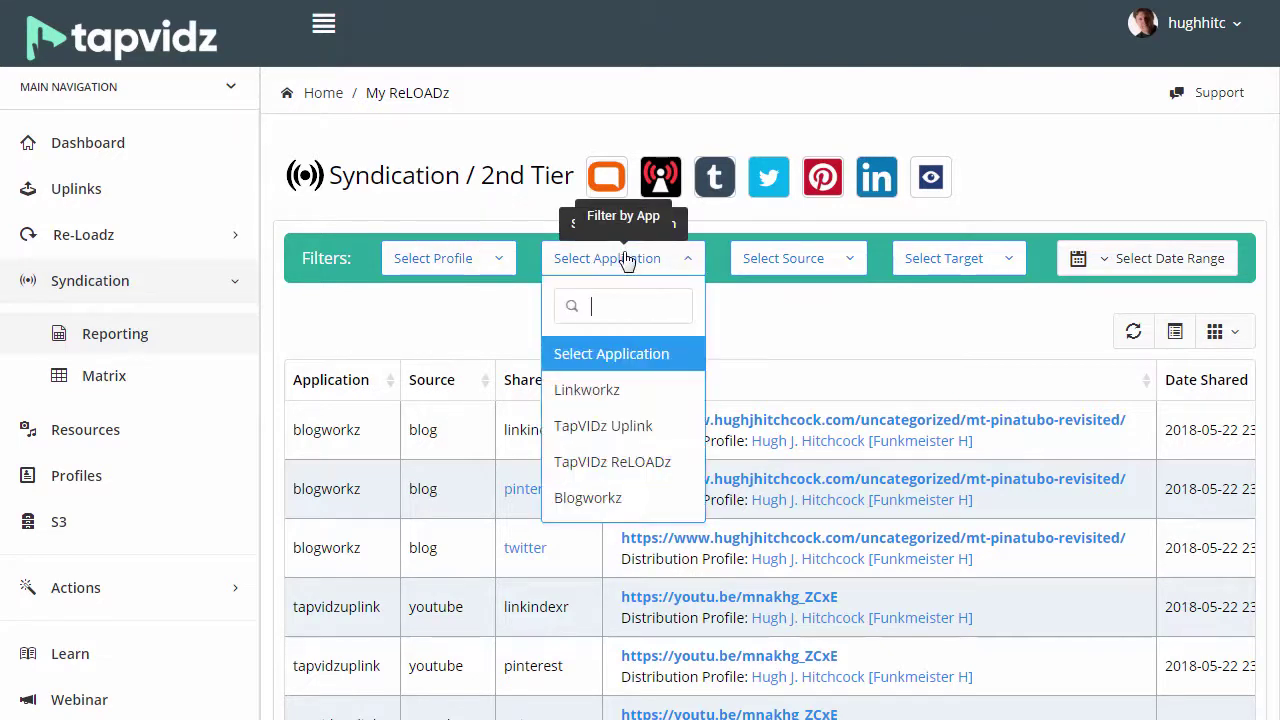
{"action": "left_click", "coordinate": [580, 498]}
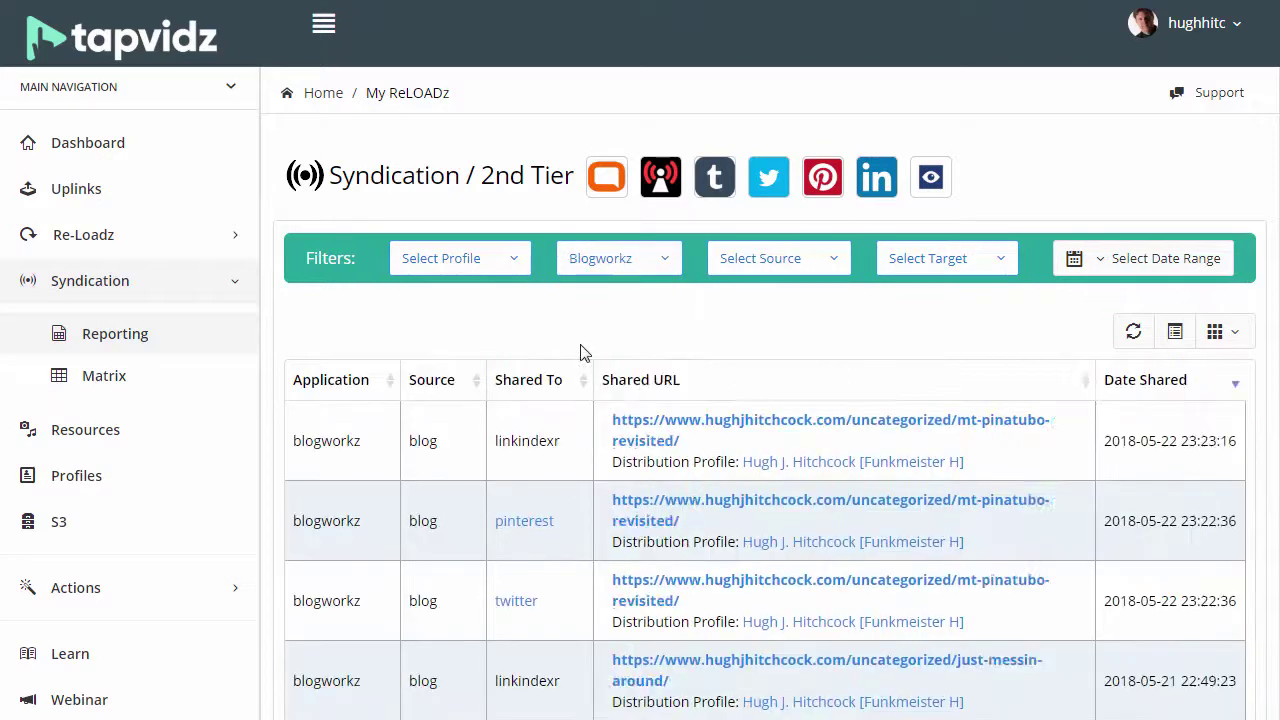
{"action": "scroll", "coordinate": [626, 303], "scroll_direction": "down", "scroll_amount": 10}
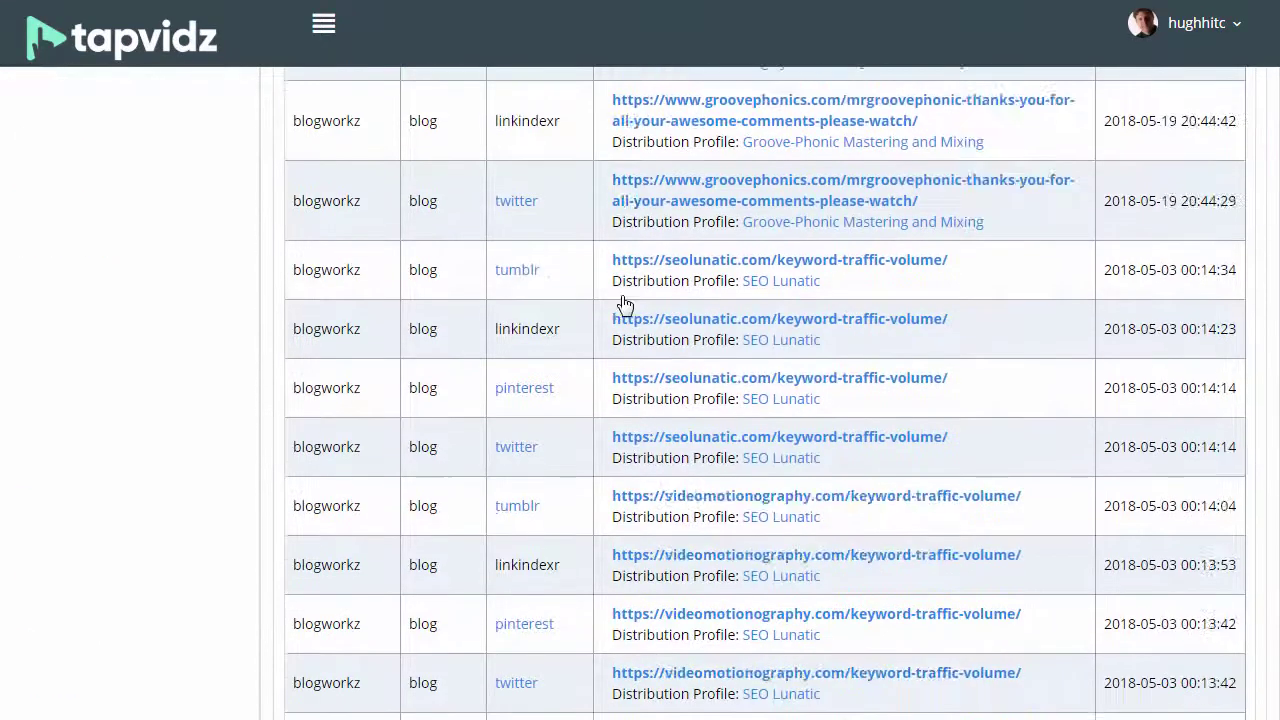
{"action": "scroll", "coordinate": [625, 303], "scroll_direction": "up", "scroll_amount": 10}
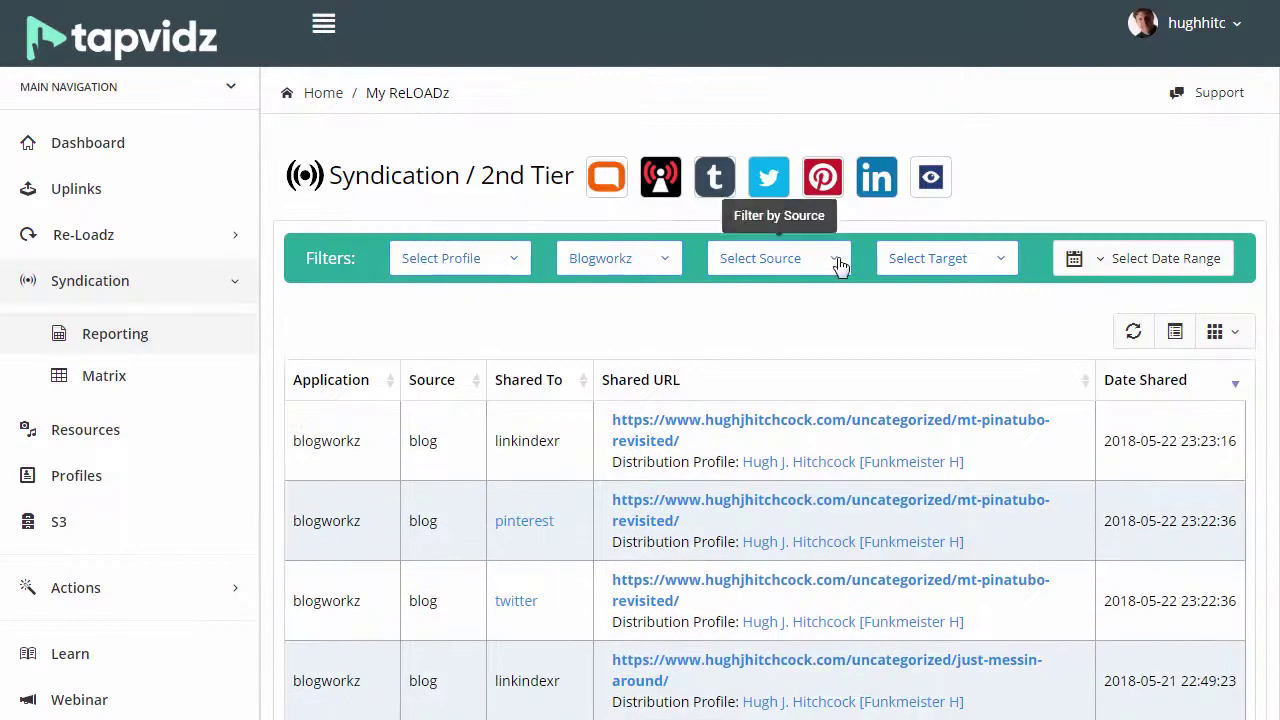
{"action": "left_click", "coordinate": [840, 264]}
{"action": "scroll", "coordinate": [840, 460], "scroll_direction": "down", "scroll_amount": 1}
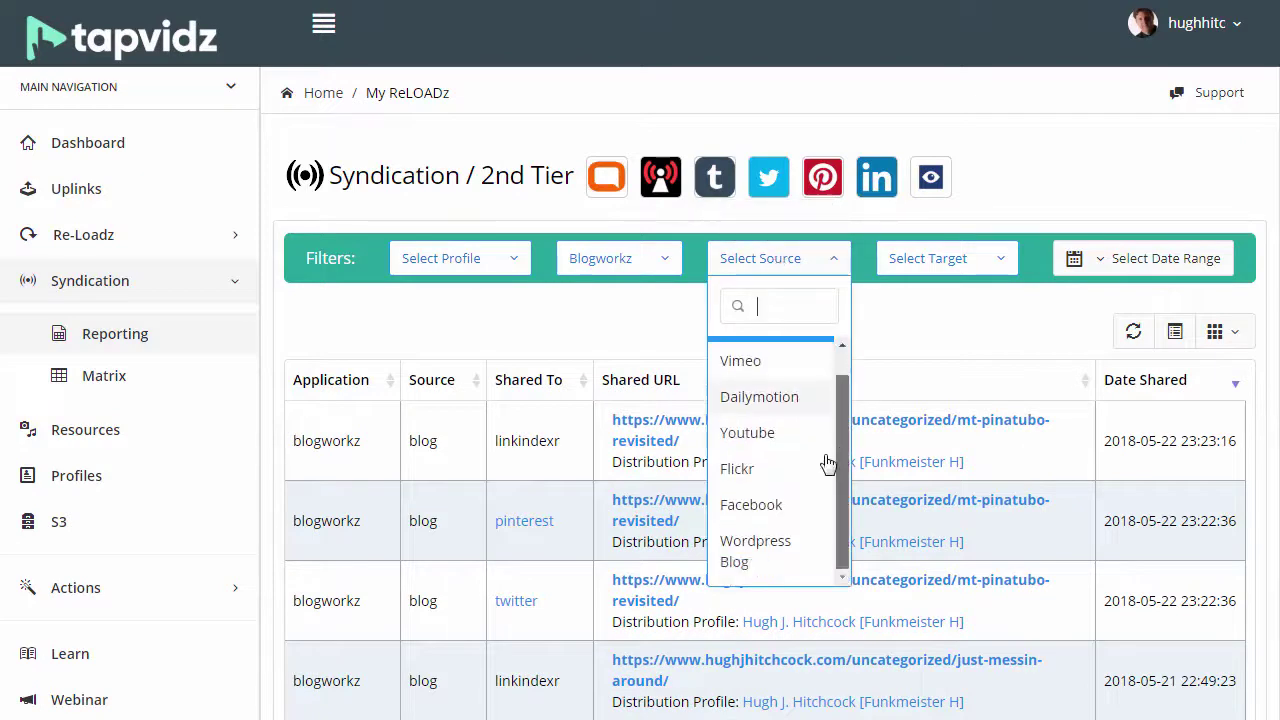
{"action": "left_click", "coordinate": [740, 543]}
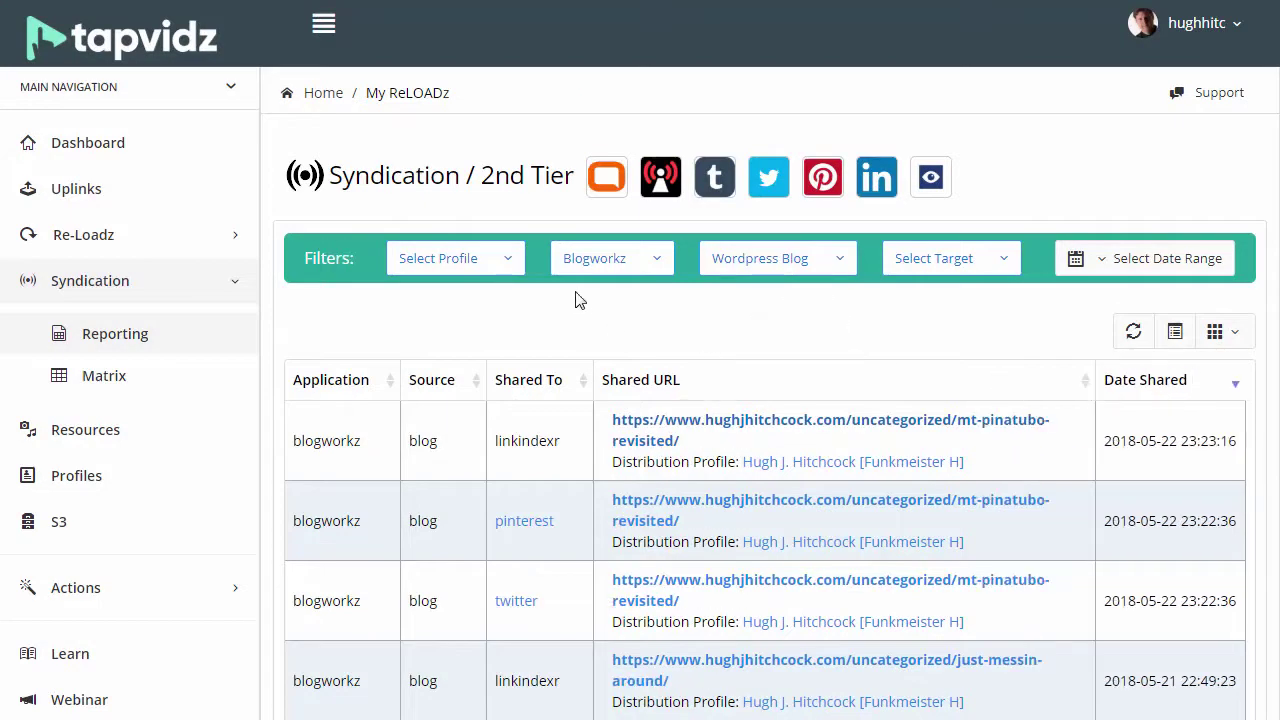
- Clear the source and application filters of the syndication report
{"action": "left_click", "coordinate": [750, 262]}
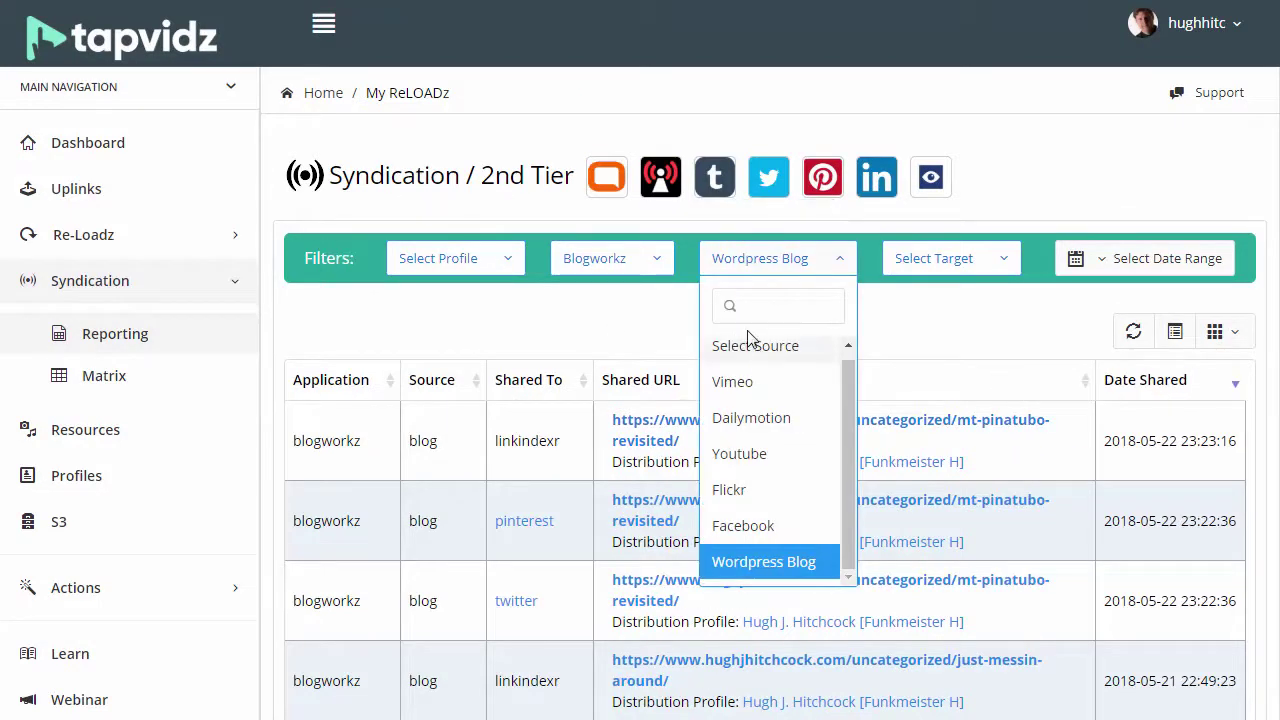
{"action": "left_click", "coordinate": [766, 354]}
{"action": "left_click", "coordinate": [648, 265]}
{"action": "left_click", "coordinate": [606, 362]}
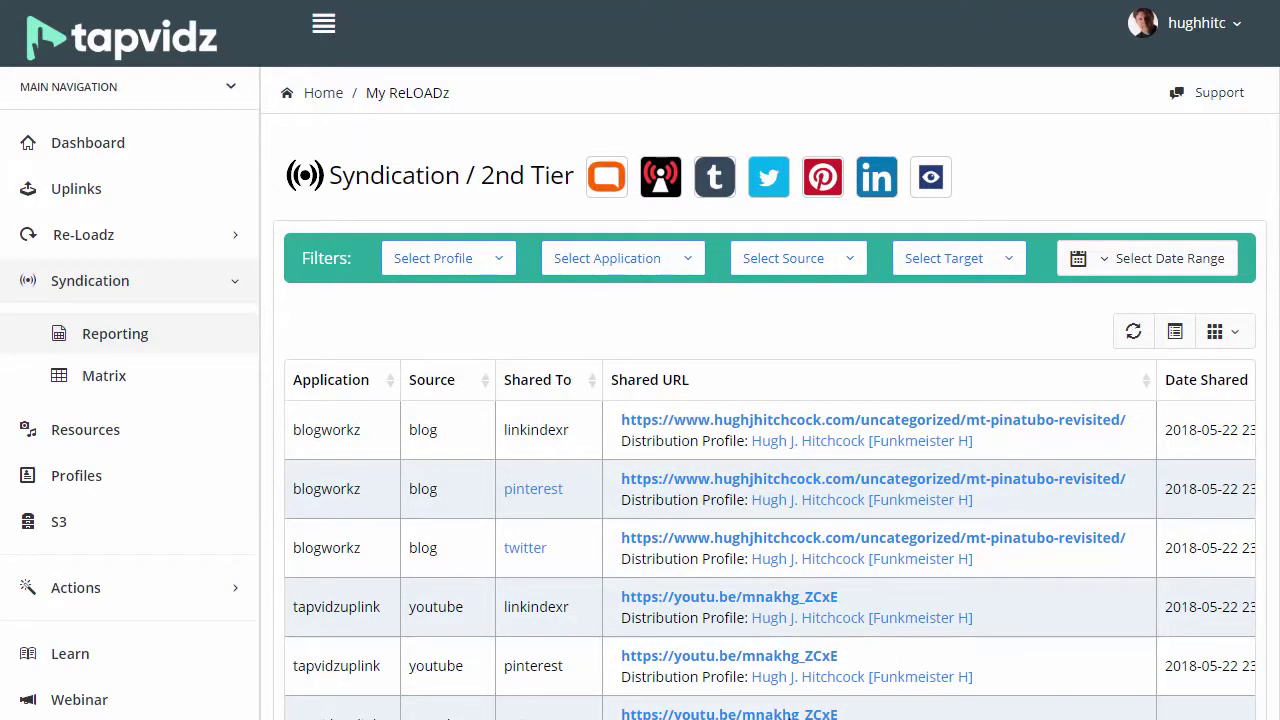
- Follow the report's Pinterest share to the Mt. Pinatubo Revisited blog post, dismiss the sign-up pop-up, and view the embedded video
{"action": "left_click", "coordinate": [530, 490]}
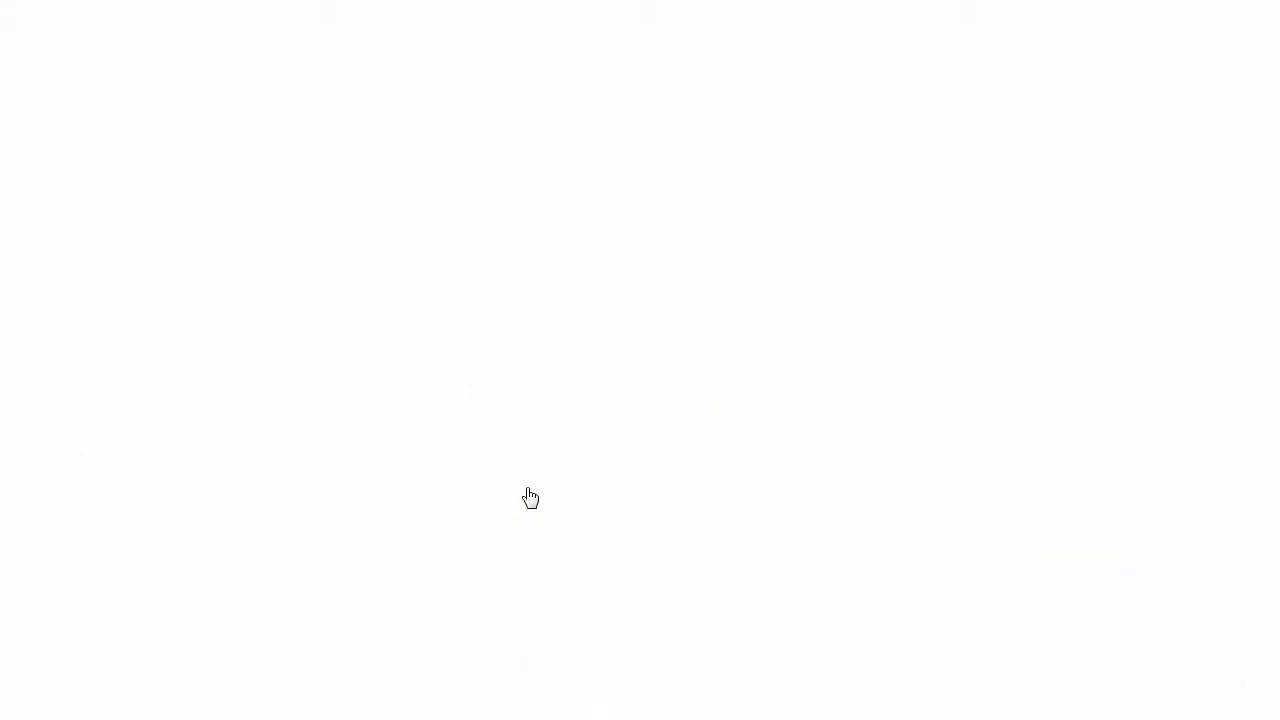
{"action": "left_click", "coordinate": [426, 380]}
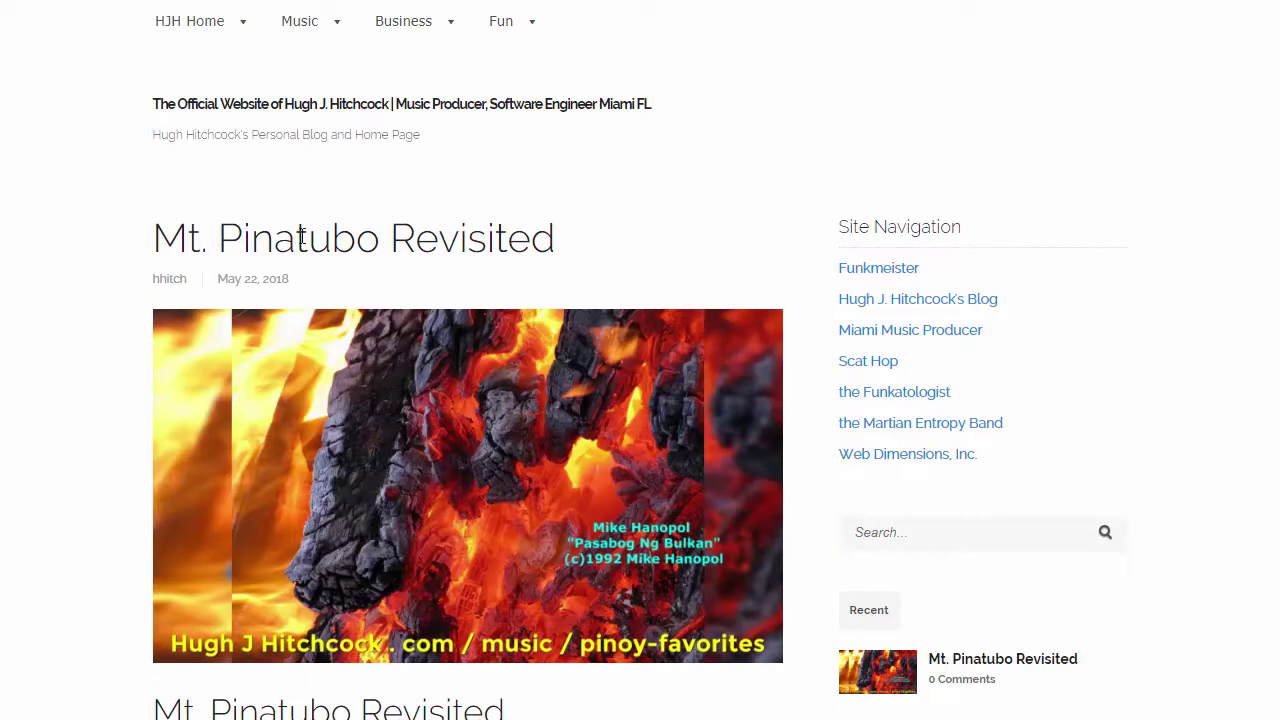
{"action": "scroll", "coordinate": [384, 686], "scroll_direction": "down", "scroll_amount": 4}
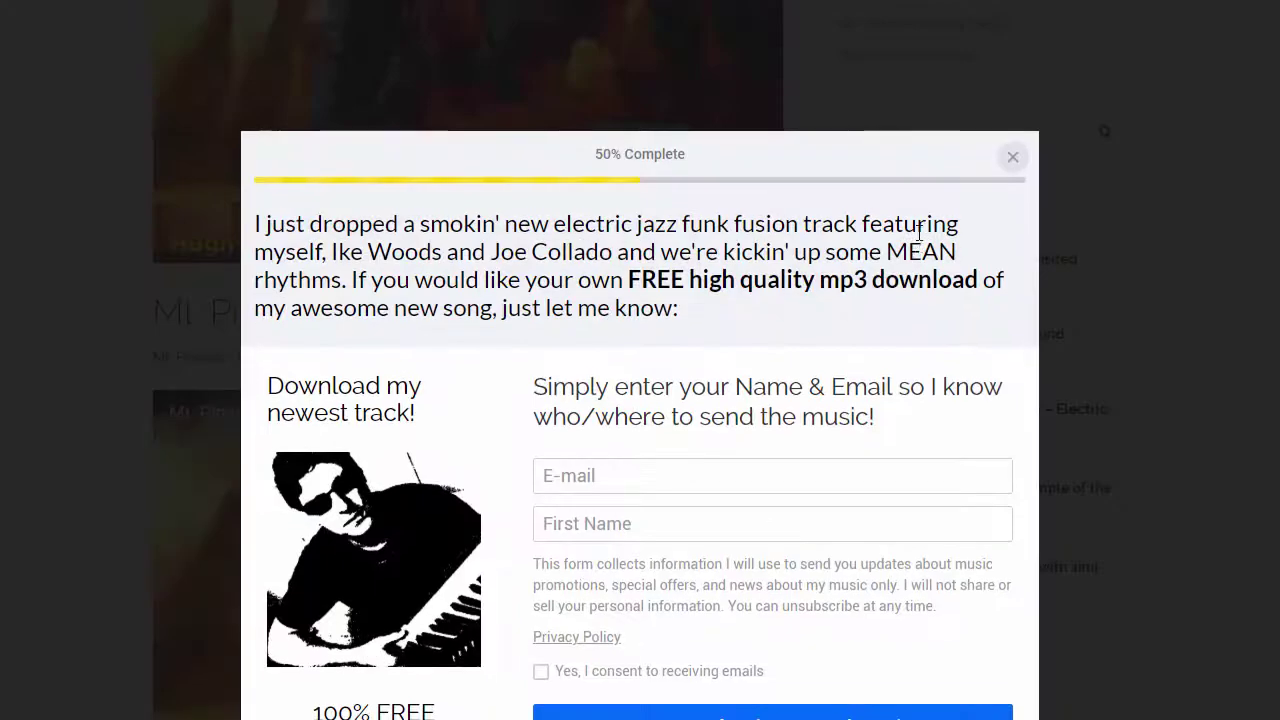
{"action": "left_click", "coordinate": [1012, 157]}
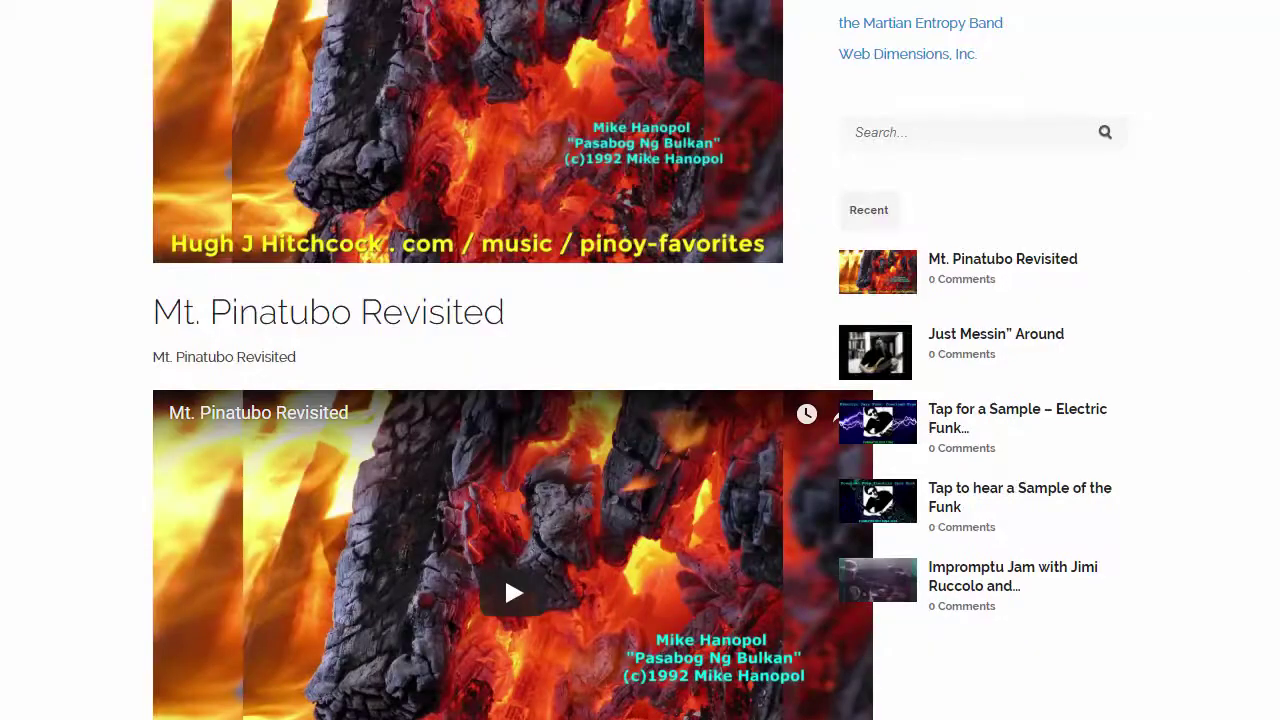
{"action": "scroll", "coordinate": [504, 574], "scroll_direction": "down", "scroll_amount": 1}
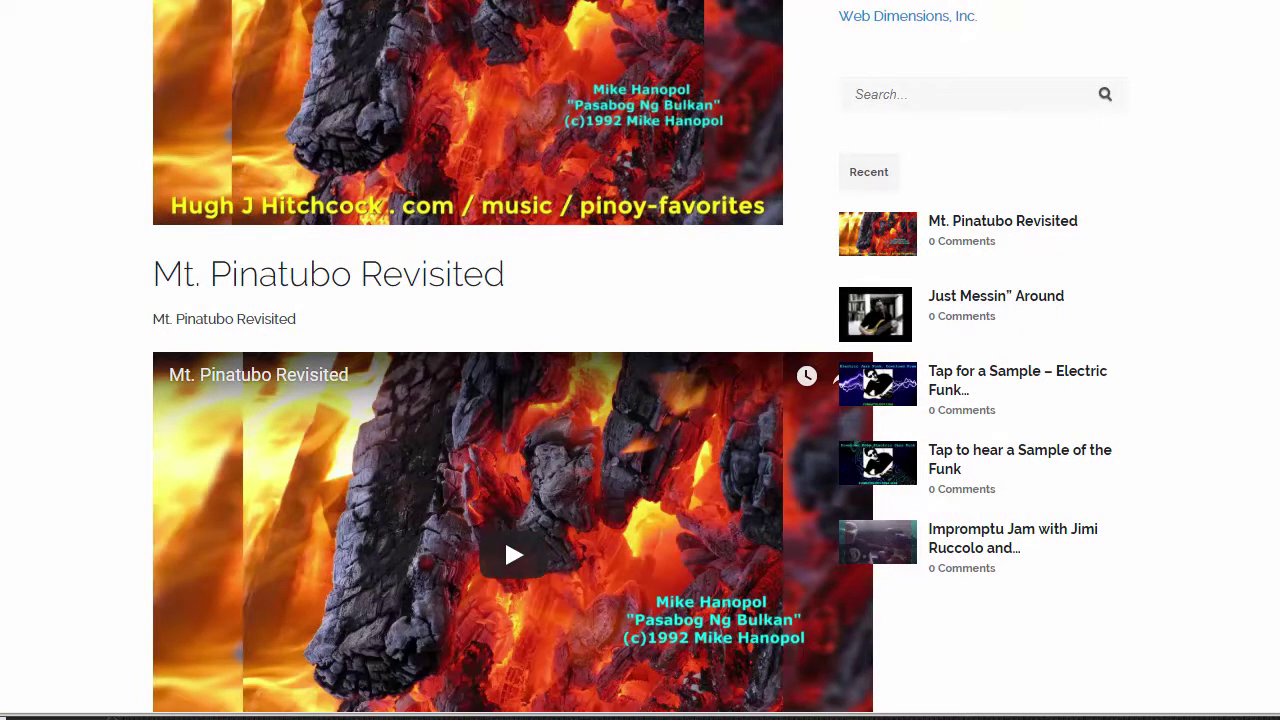
{"action": "scroll", "coordinate": [1275, 423], "scroll_direction": "down", "scroll_amount": 2}
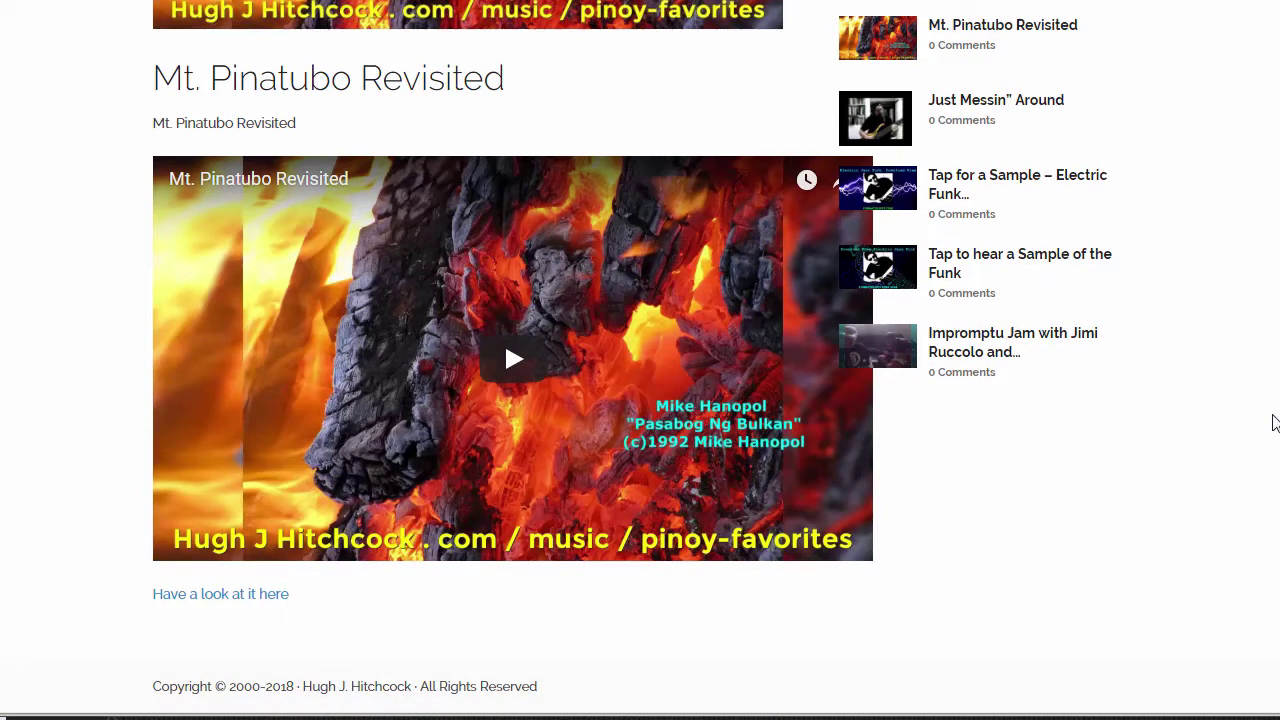
- Visit the post's "Have a look at it here" link, dismiss its sign-up pop-up, and return to TapVIDz, closing the Facebook video preview
{"action": "left_click", "coordinate": [186, 598]}
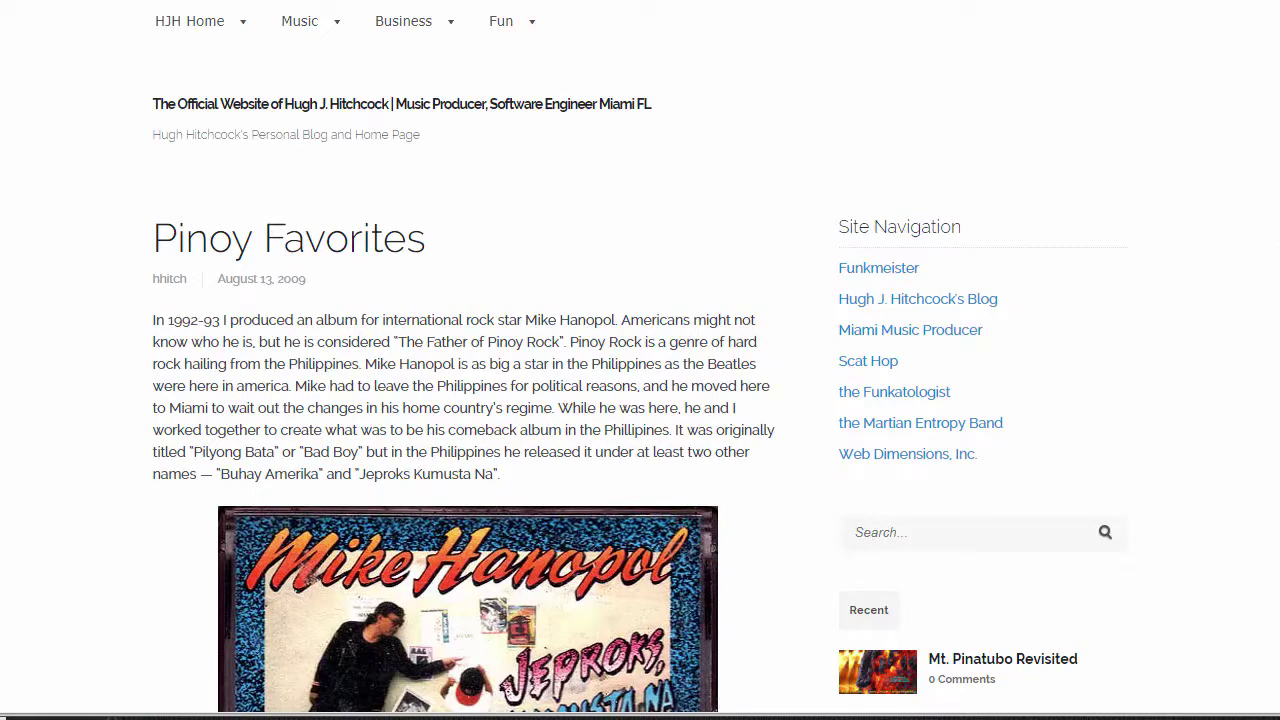
{"action": "scroll", "coordinate": [632, 364], "scroll_direction": "down", "scroll_amount": 1}
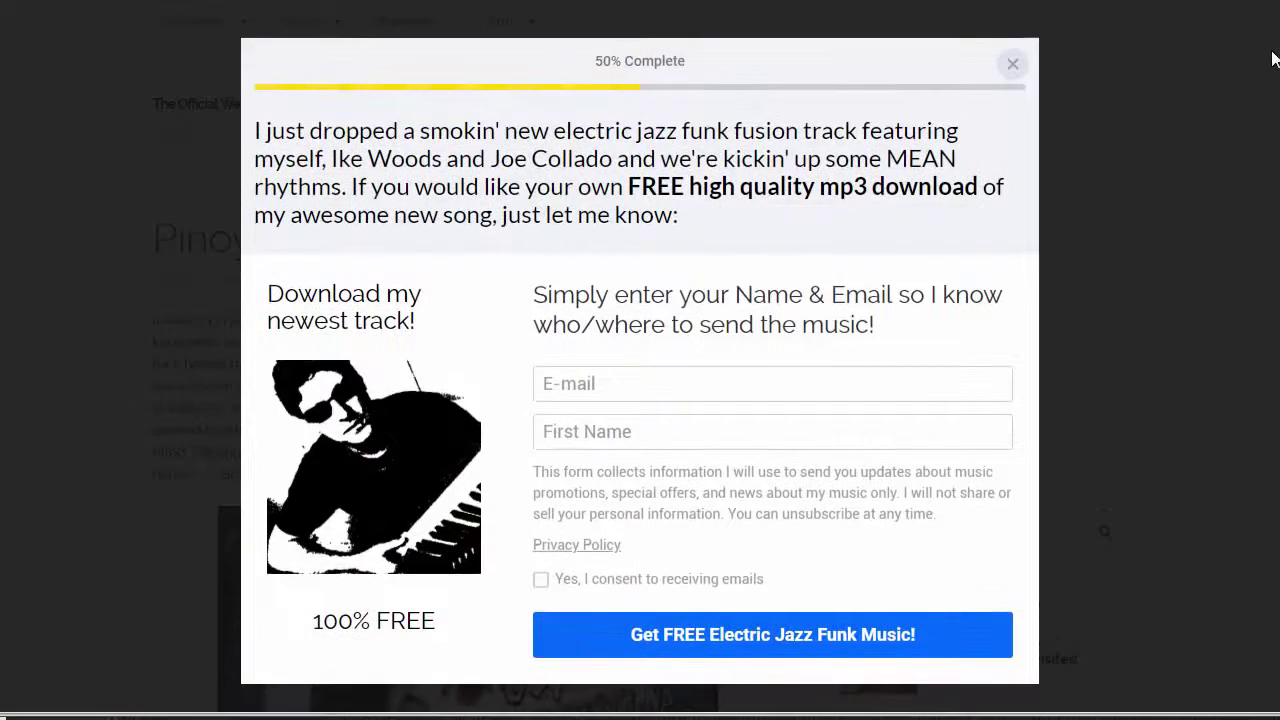
{"action": "left_click", "coordinate": [1012, 65]}
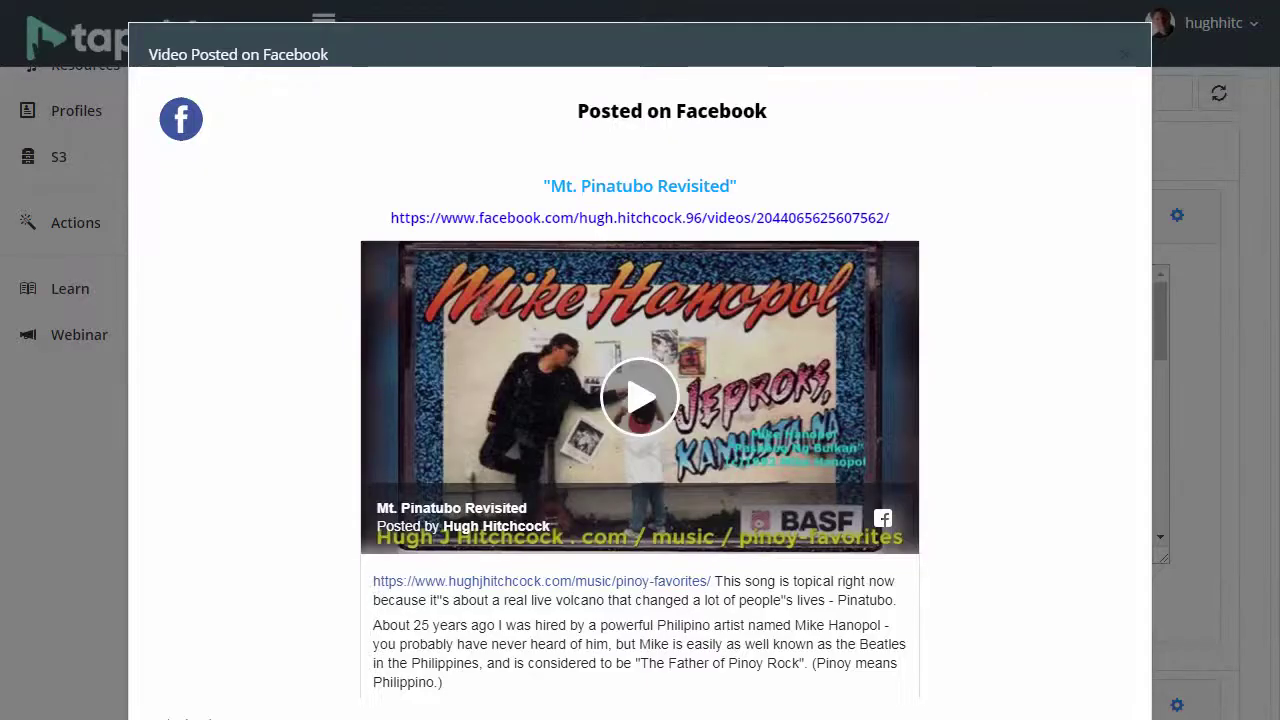
{"action": "key", "text": "Escape"}
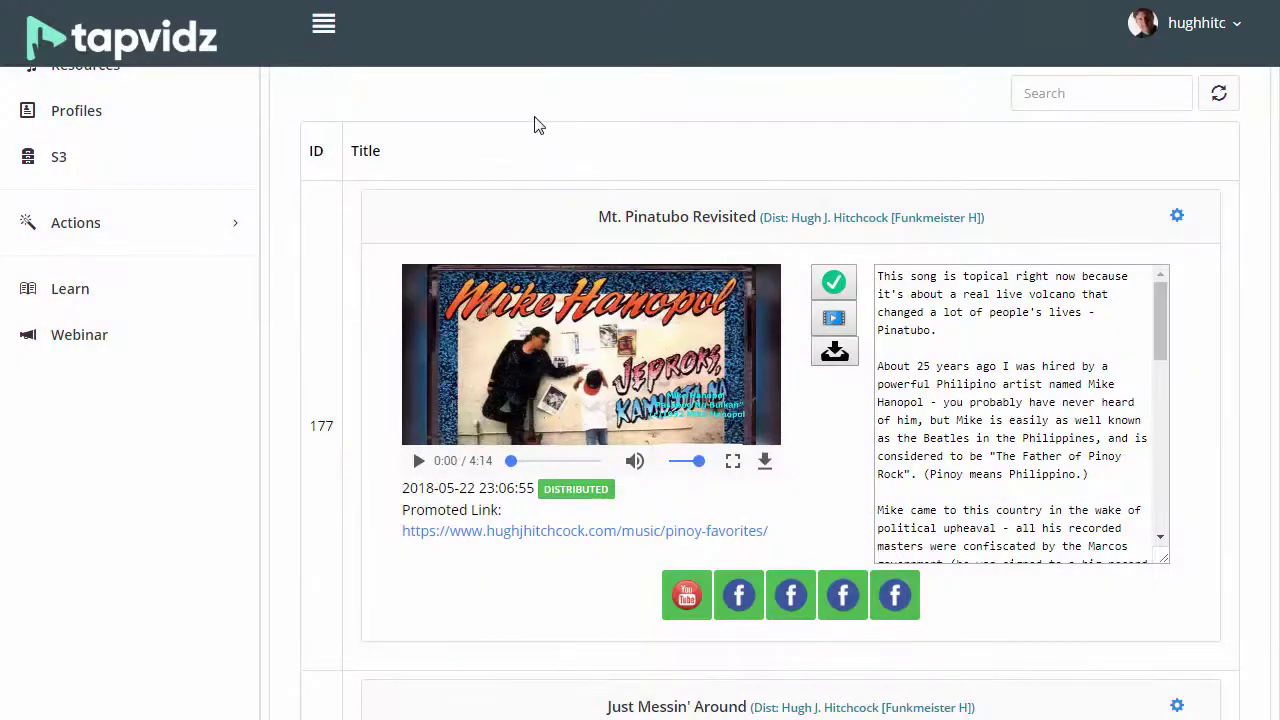